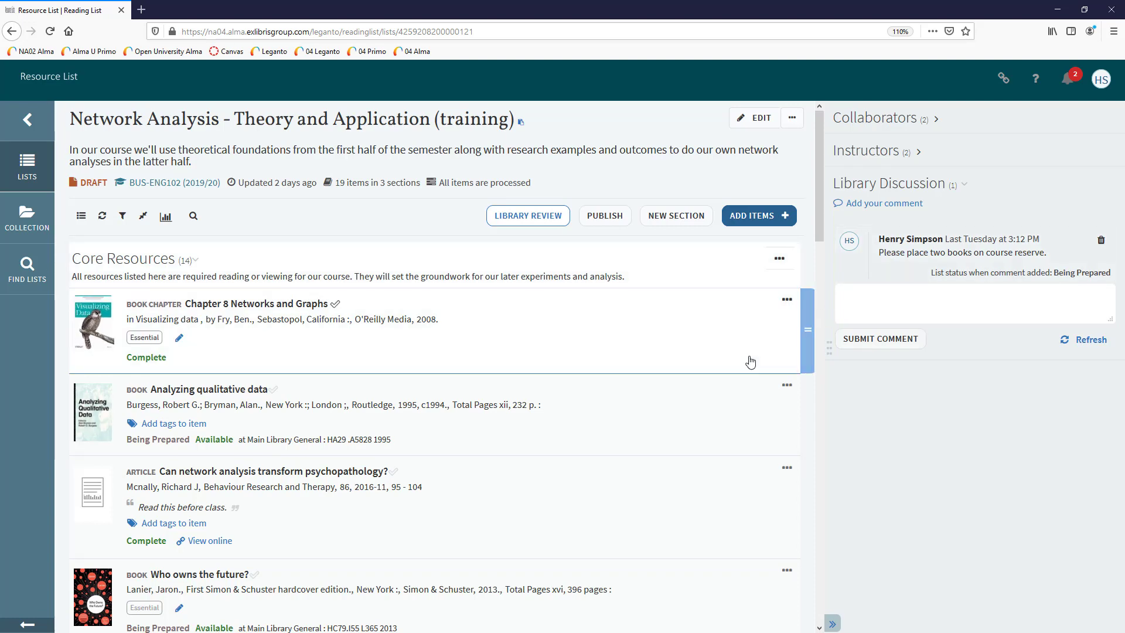
Inspect the details of the 'Who owns the future?' citation, then return to the list.
scroll(750, 358, "down", 2)
scroll(749, 360, "down", 3)
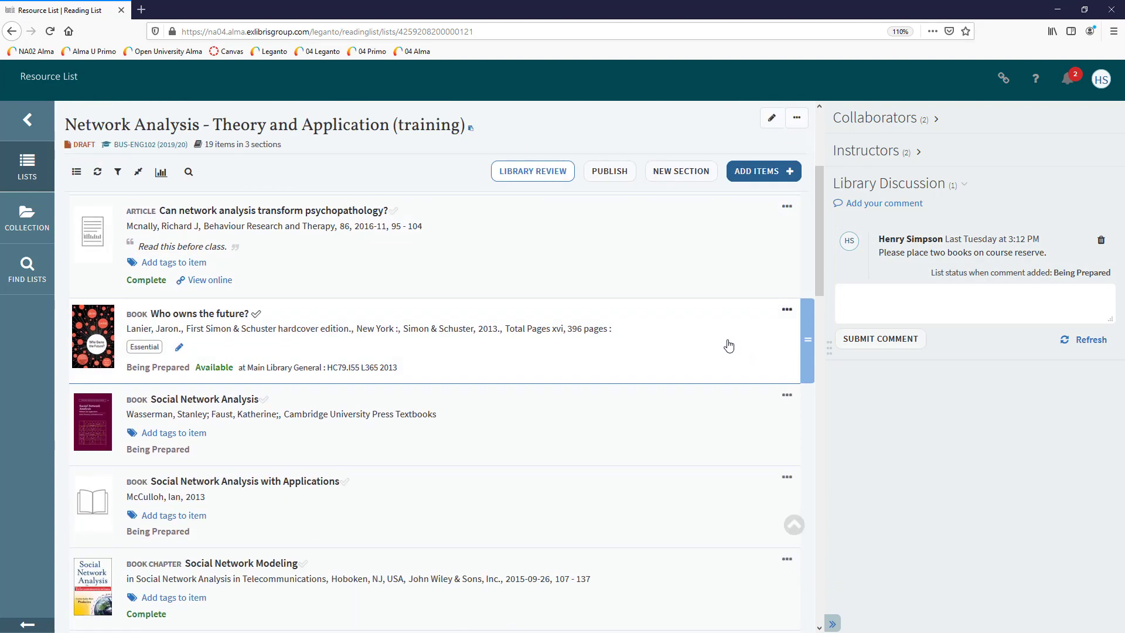
left_click(727, 342)
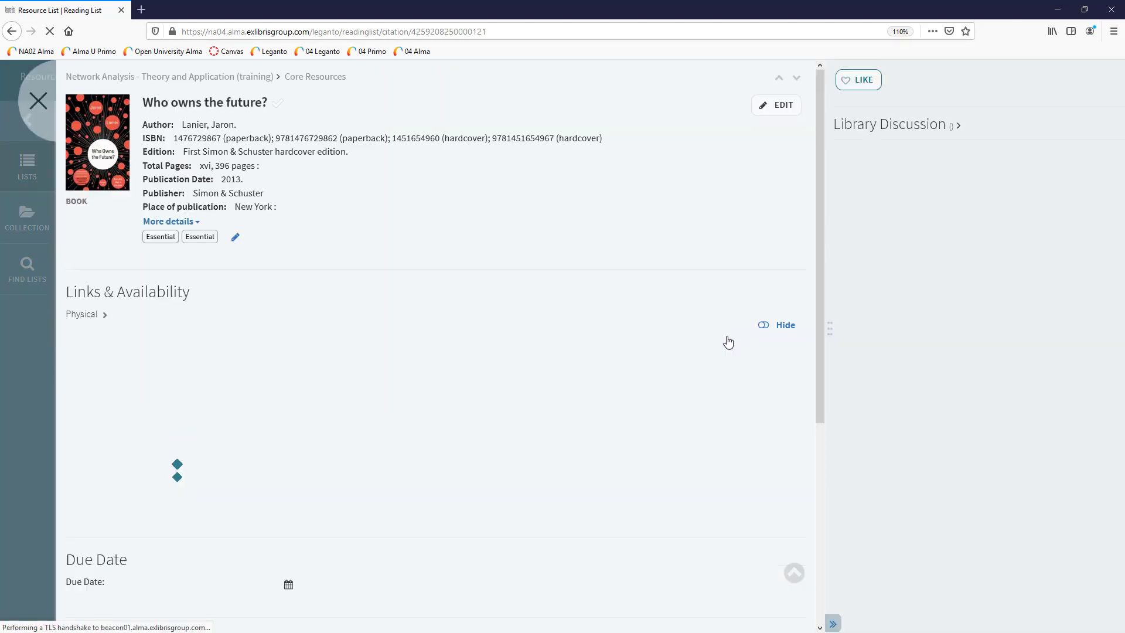
left_click(875, 131)
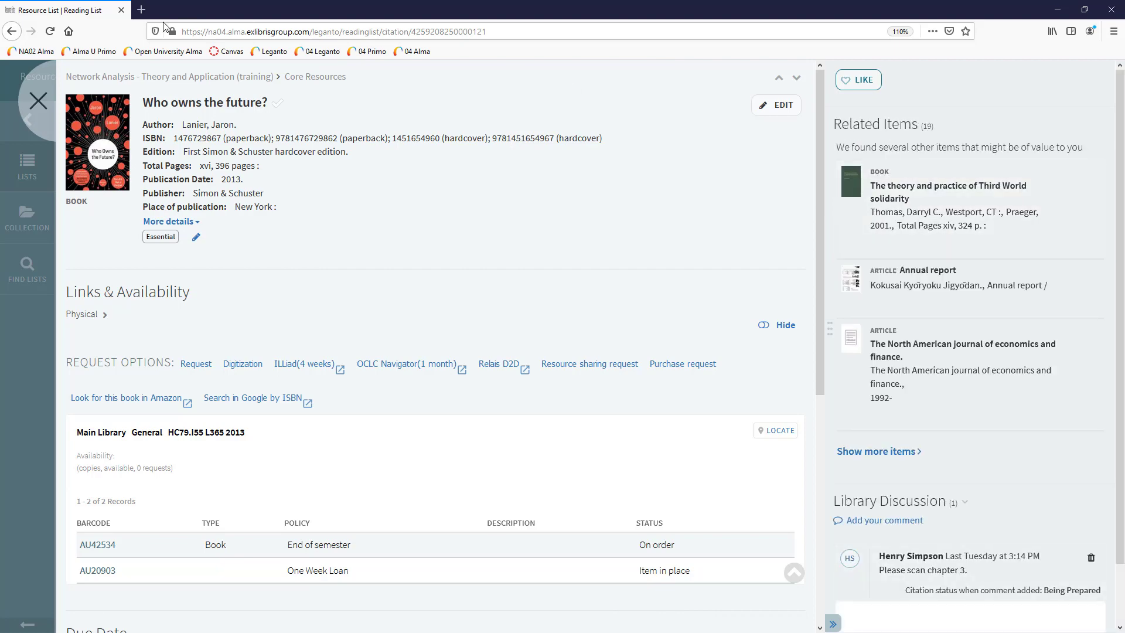
left_click(39, 104)
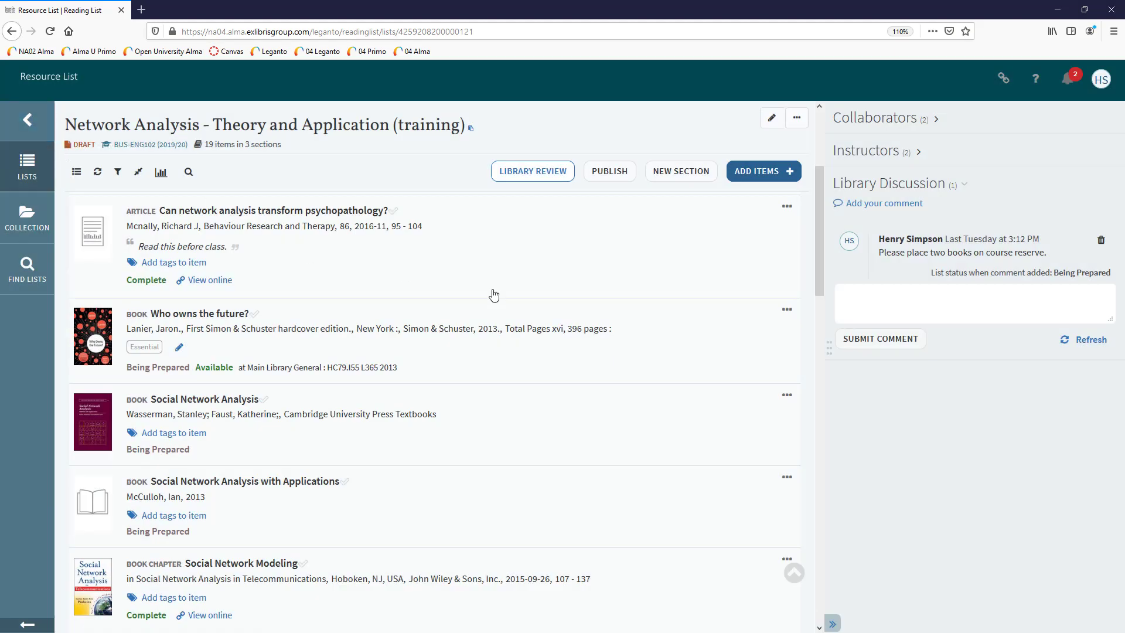
Send the list for Library Review, then expand the Reading Lists and Citations tasks in Alma.
scroll(633, 352, "up", 3)
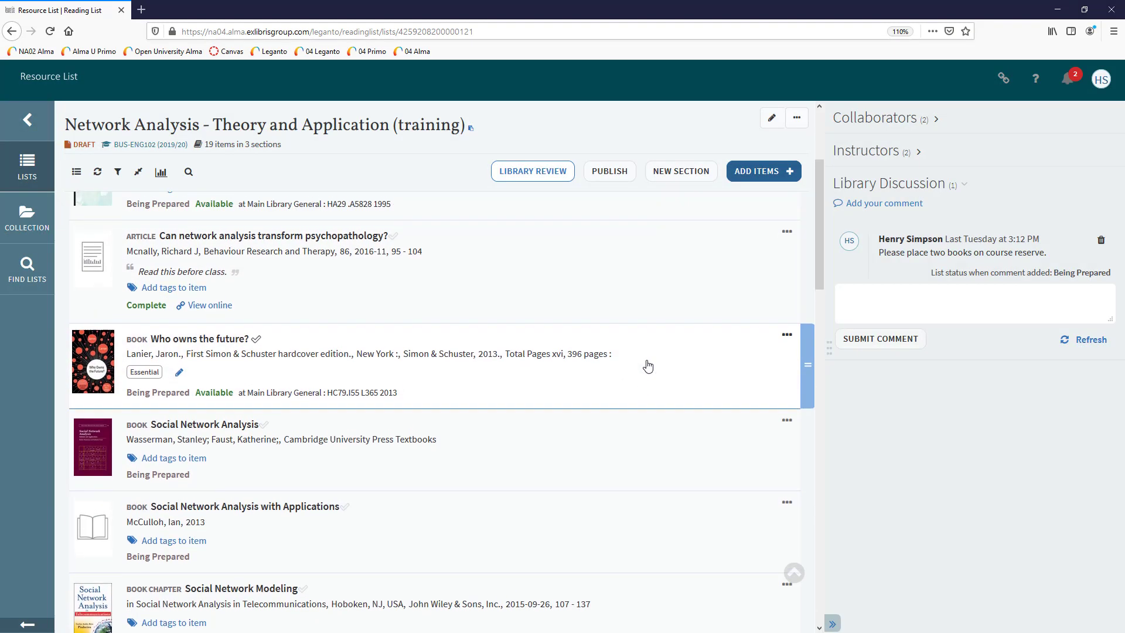
scroll(647, 365, "up", 3)
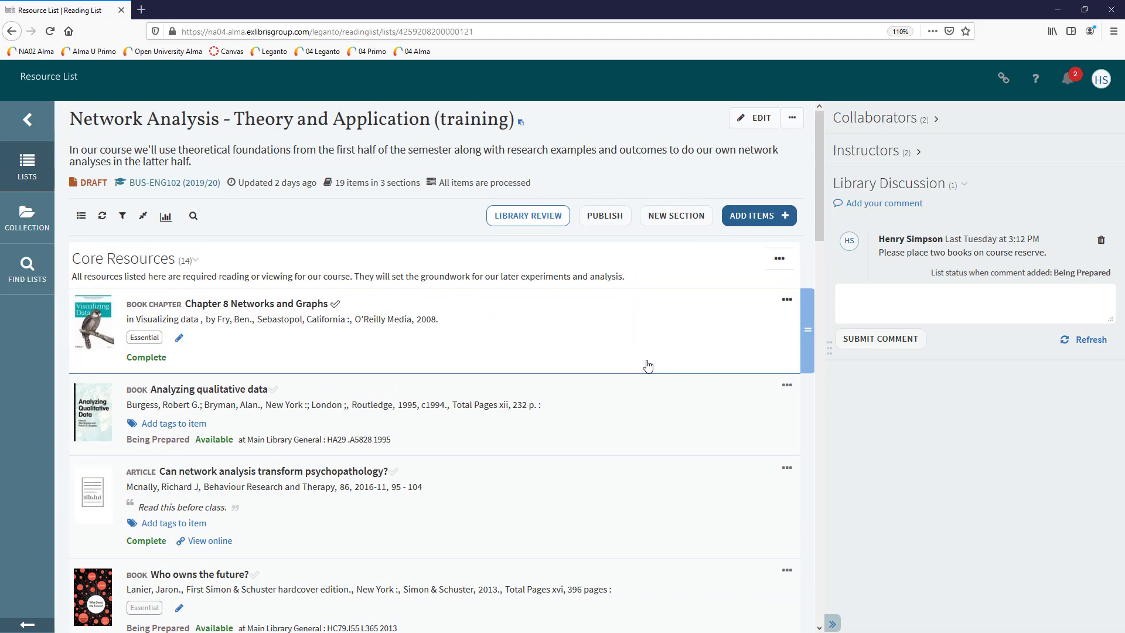
left_click(524, 217)
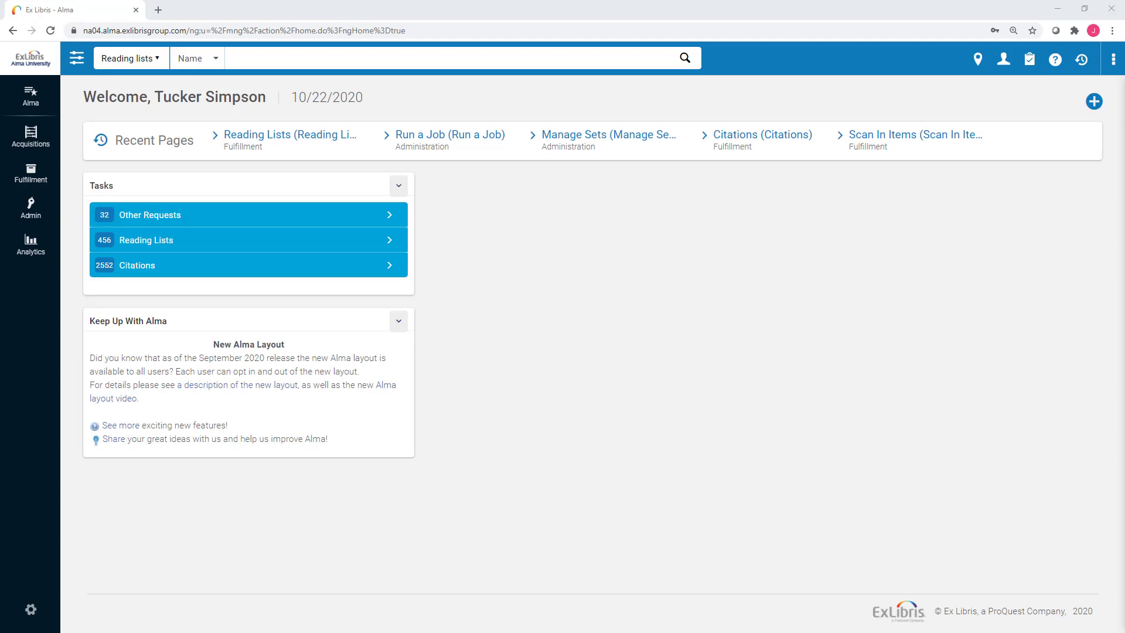
left_click(296, 247)
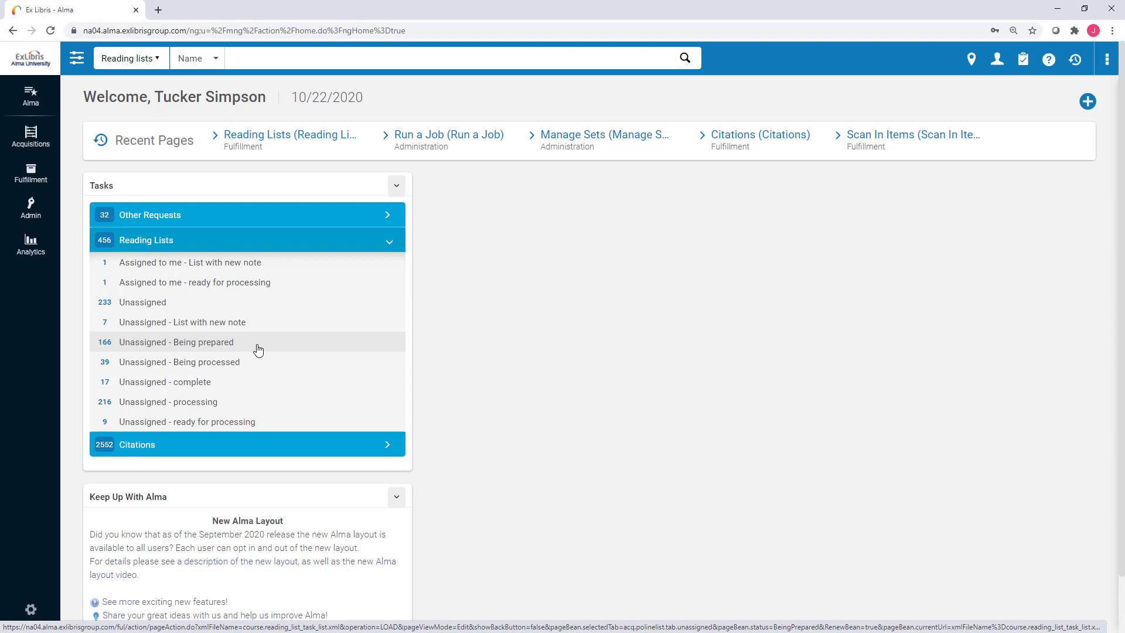
left_click(250, 443)
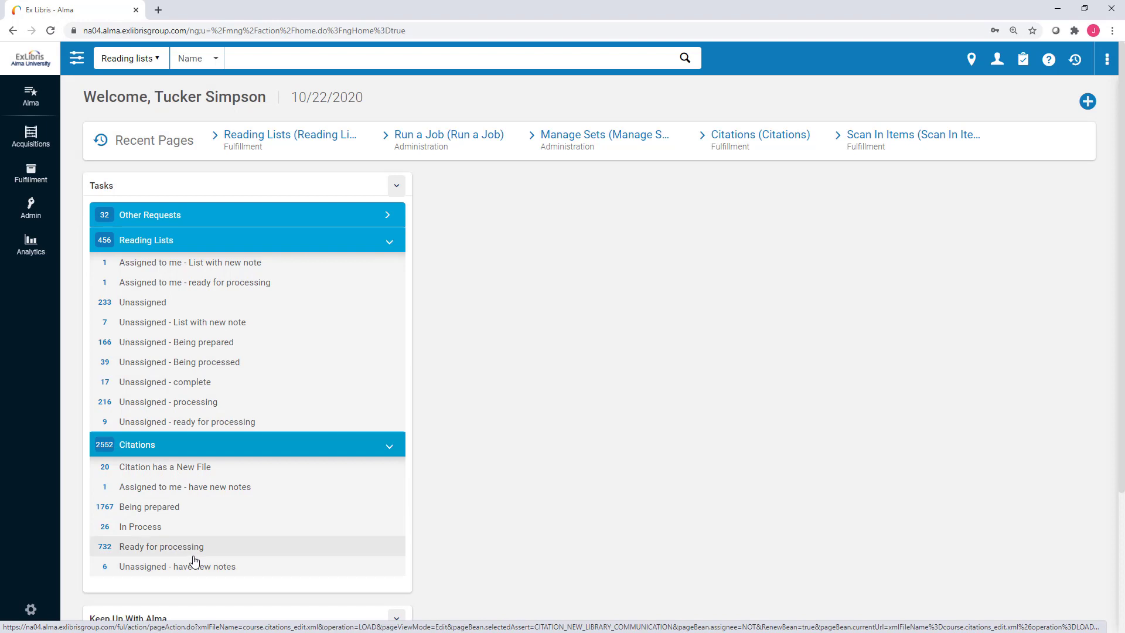
Open the 'Unassigned - ready for processing' task list showing 9 reading lists.
left_click(193, 423)
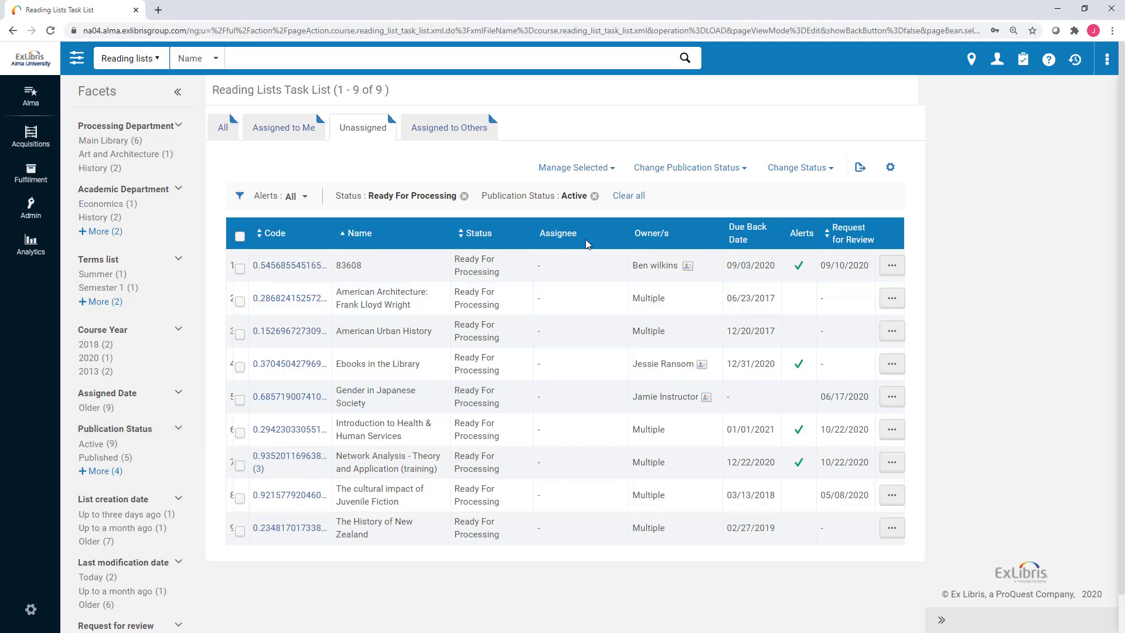
Tick Course Code in the table's column chooser and apply it to the unassigned reading lists table.
left_click(891, 169)
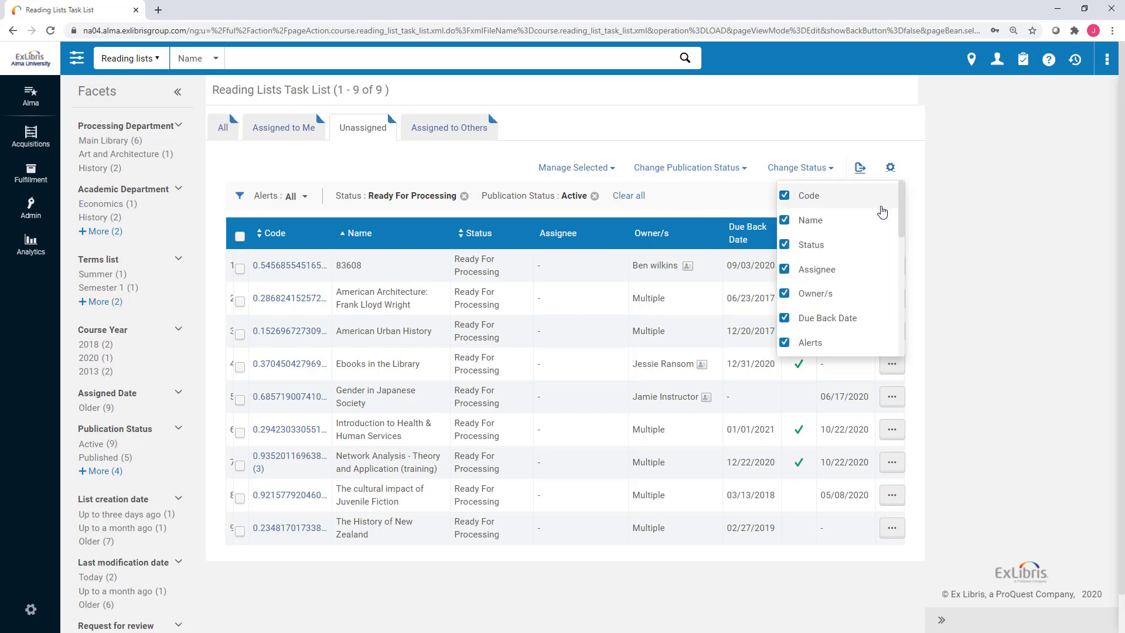
scroll(882, 215, "down", 3)
scroll(882, 215, "down", 1)
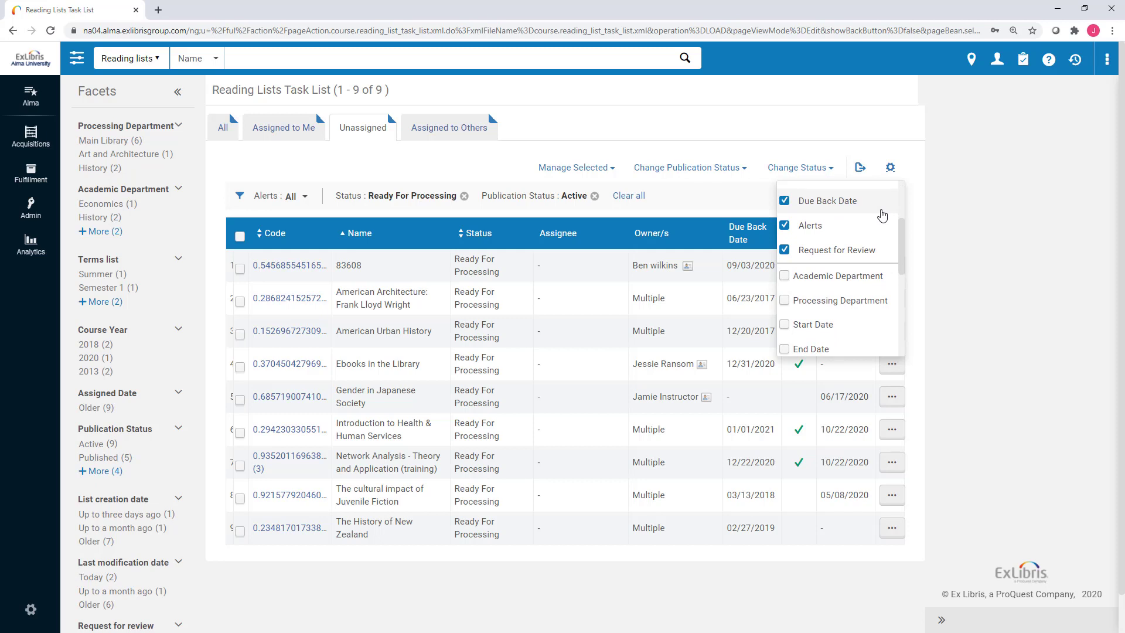
scroll(882, 216, "up", 4)
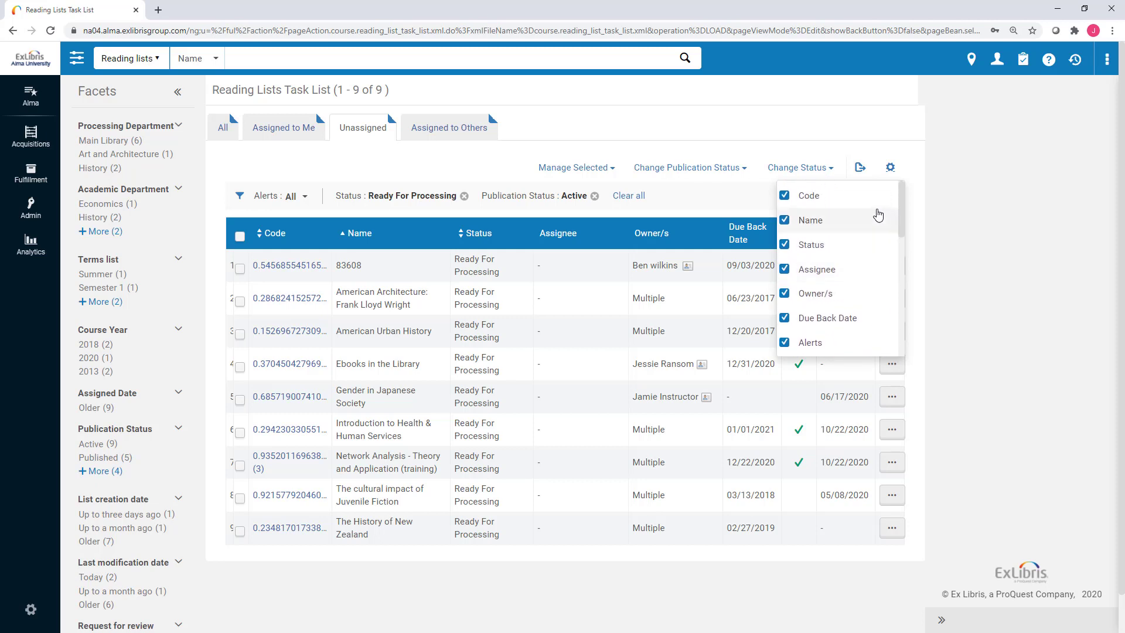
scroll(829, 256, "down", 2)
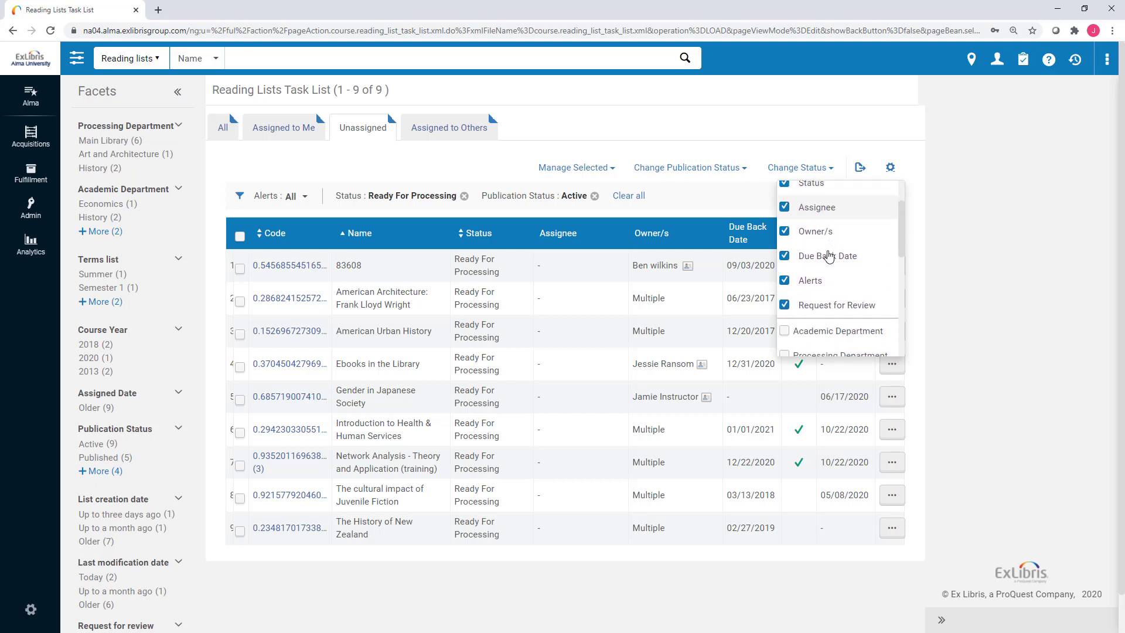
scroll(829, 256, "down", 9)
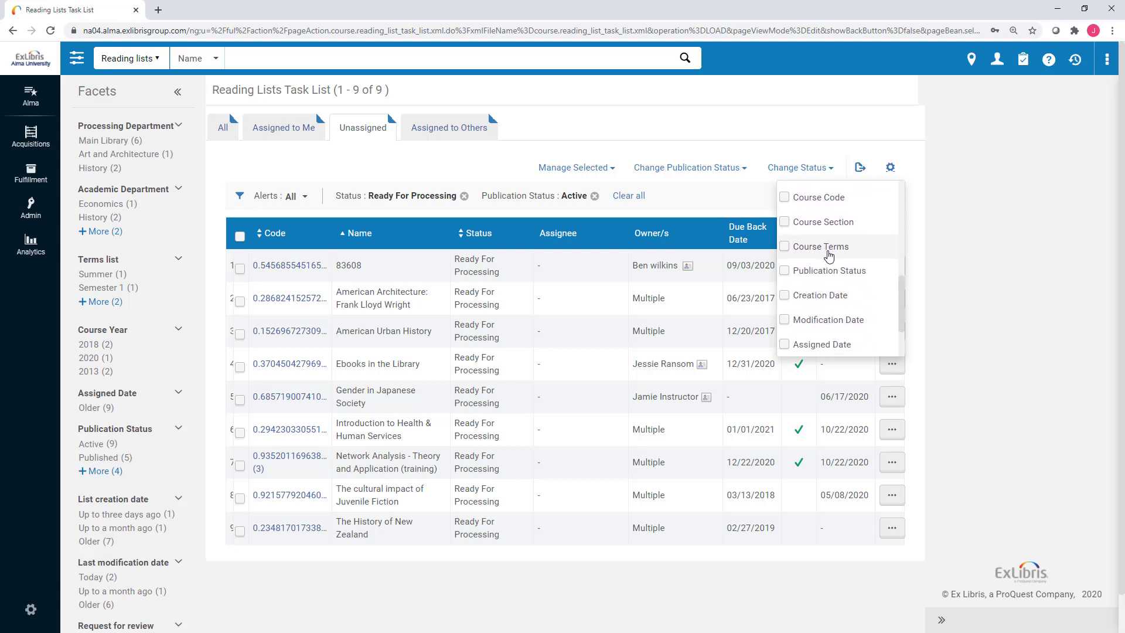
scroll(829, 256, "down", 2)
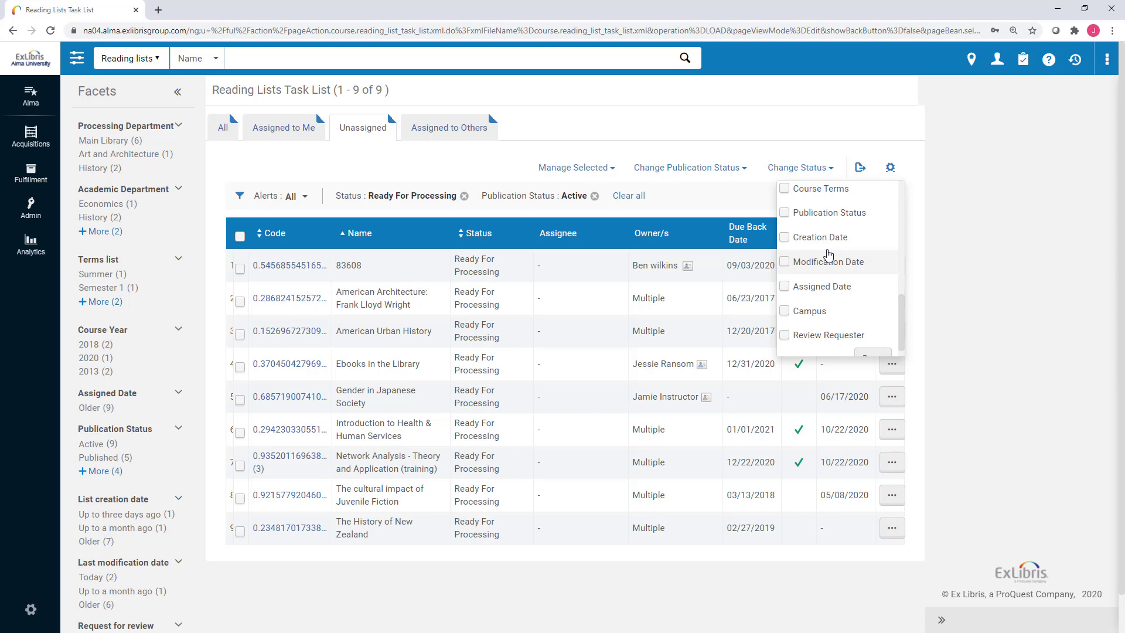
scroll(828, 253, "up", 2)
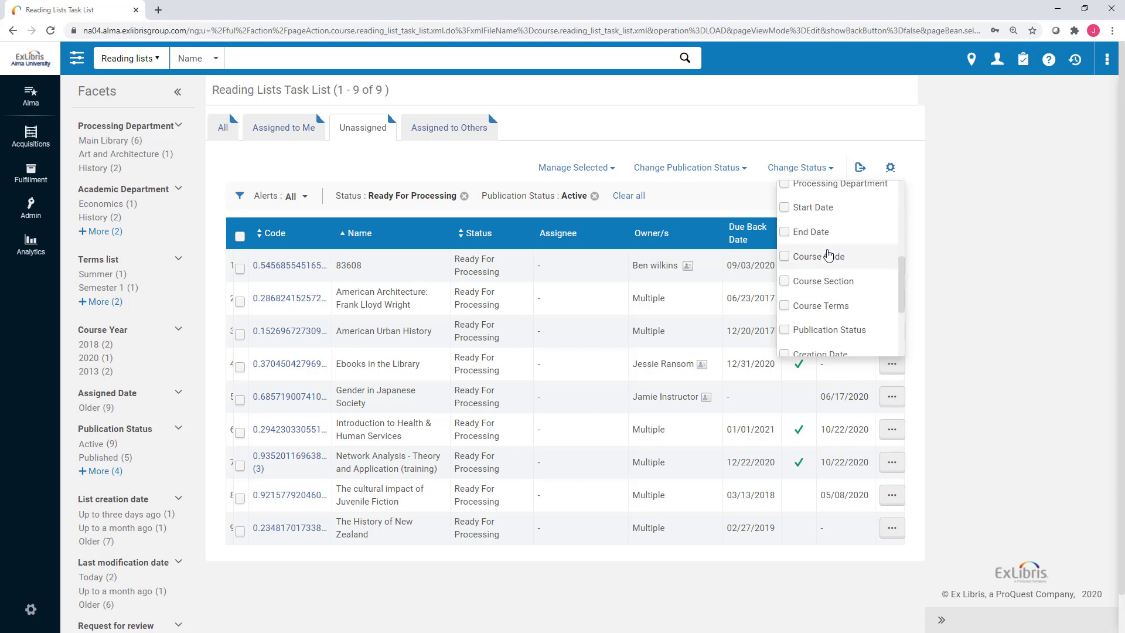
left_click(783, 256)
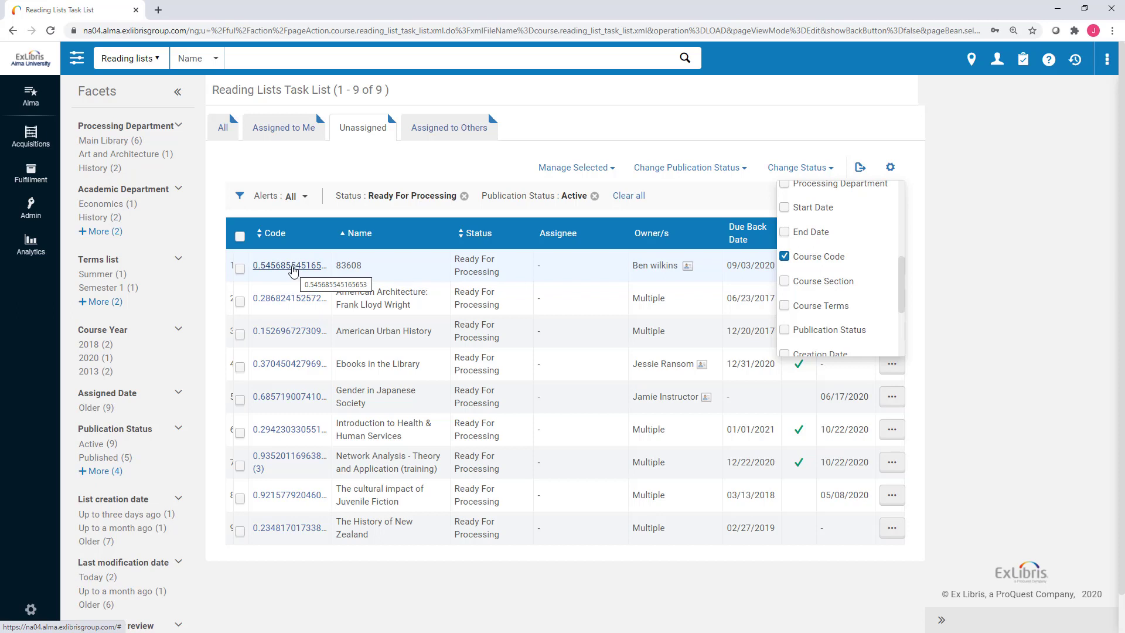
scroll(850, 270, "up", 2)
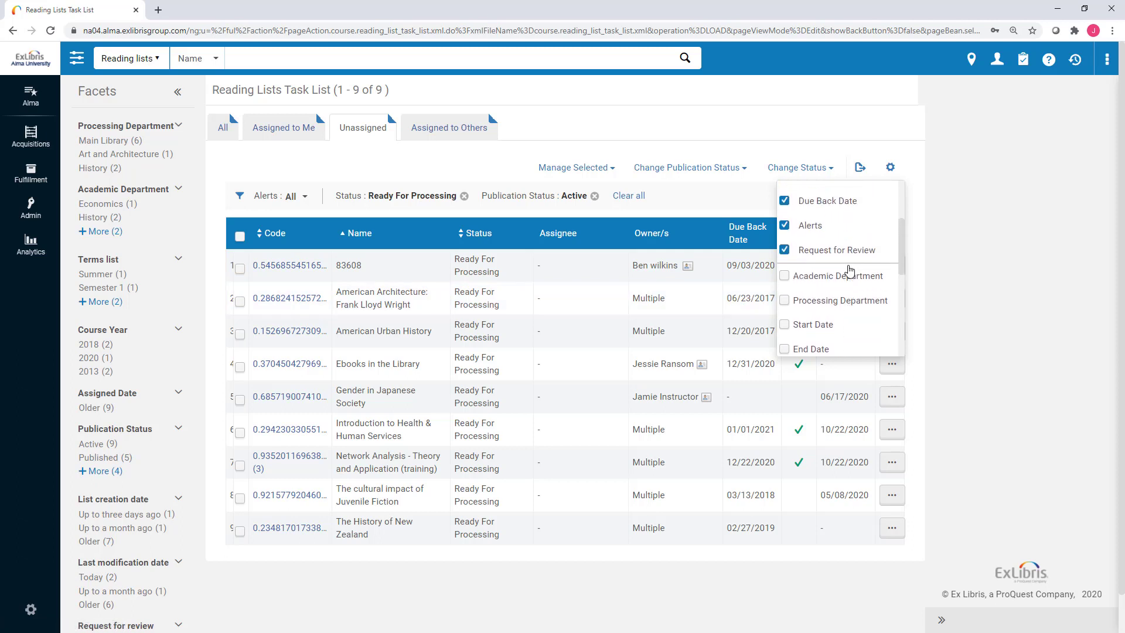
scroll(850, 266, "up", 3)
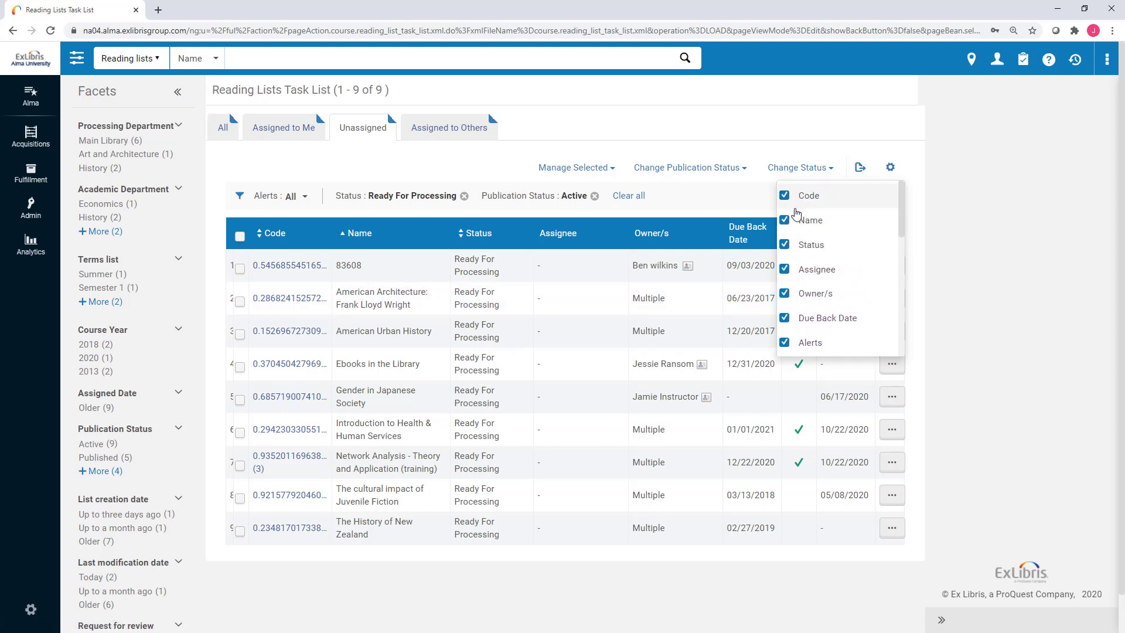
scroll(808, 251, "down", 3)
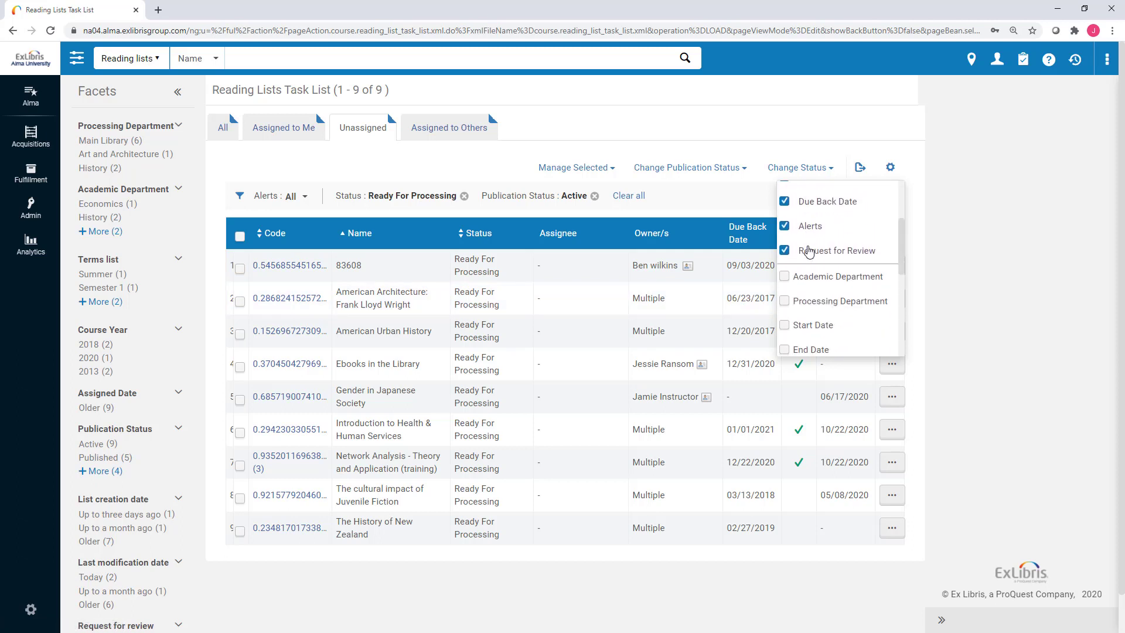
scroll(809, 252, "down", 5)
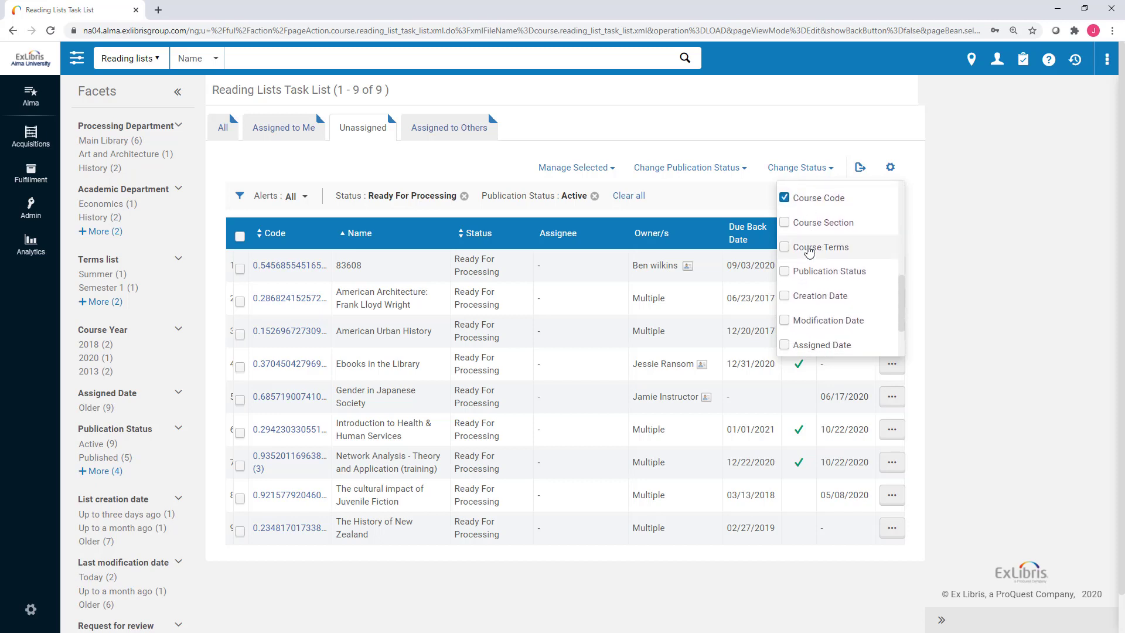
scroll(808, 250, "down", 3)
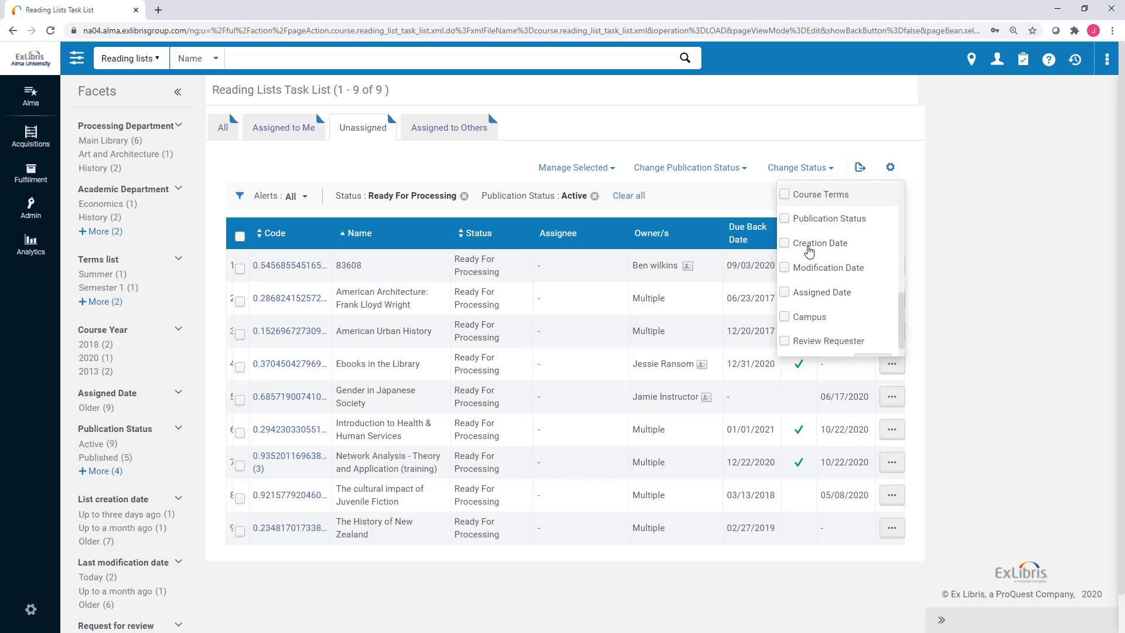
left_click(872, 342)
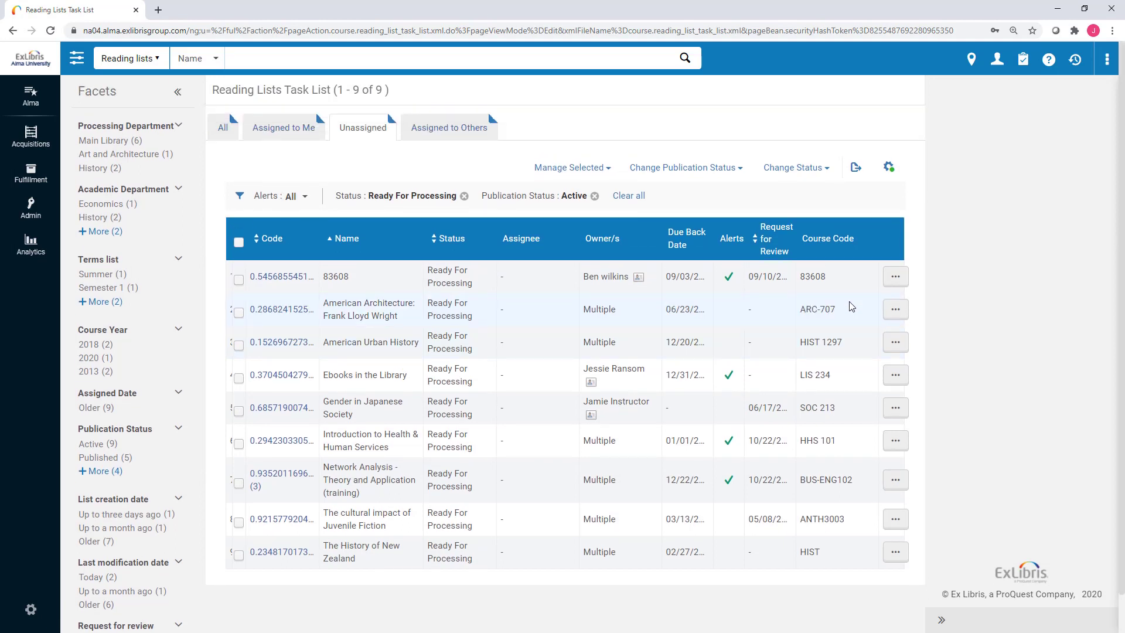
Drag the Course Code column header to sit between the Code and Name columns.
left_click_drag(832, 239, 329, 236)
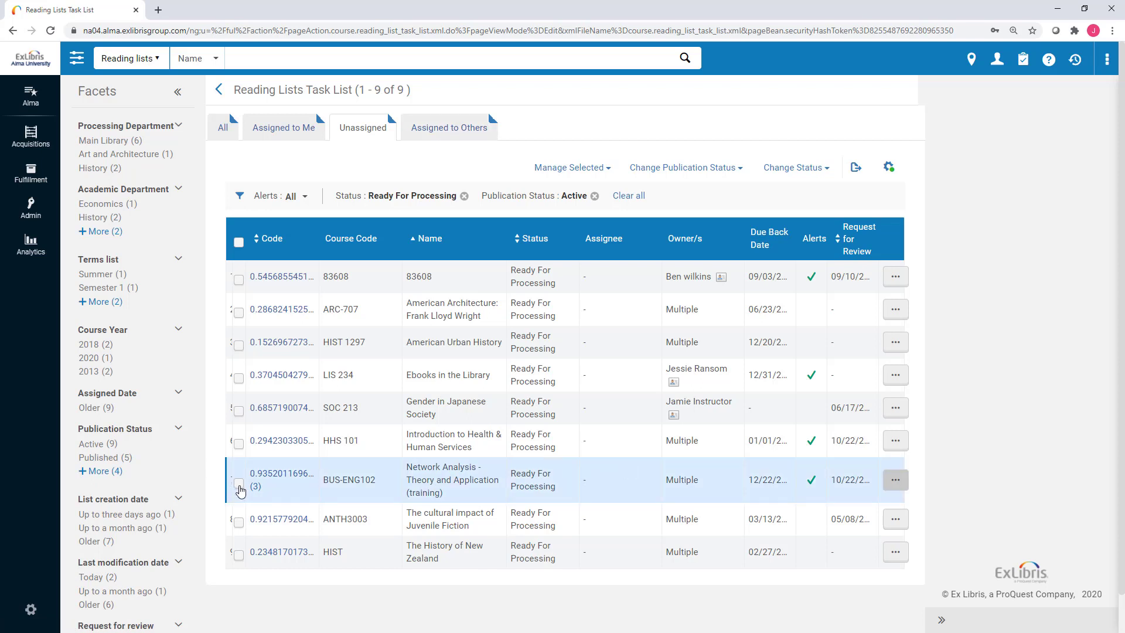
left_click(239, 485)
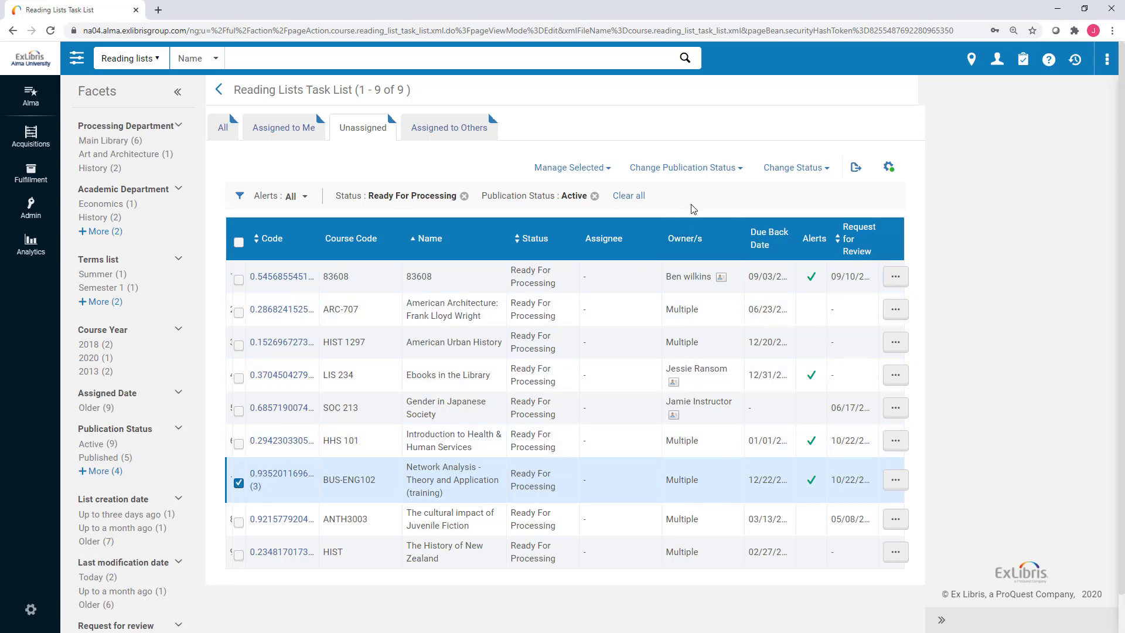
left_click(238, 443)
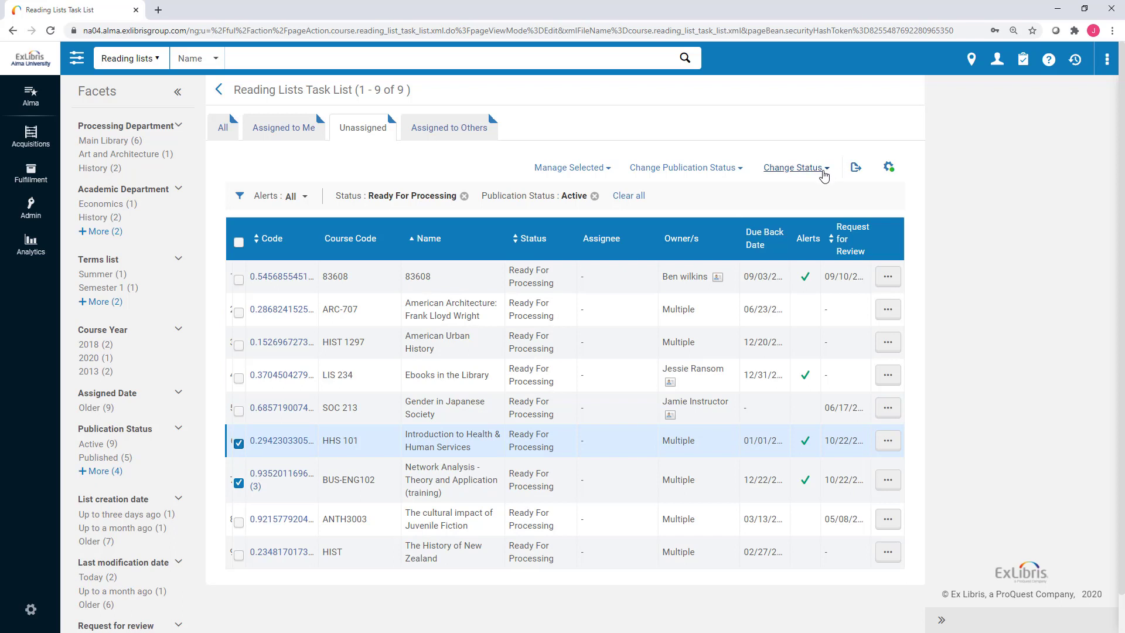
left_click(608, 168)
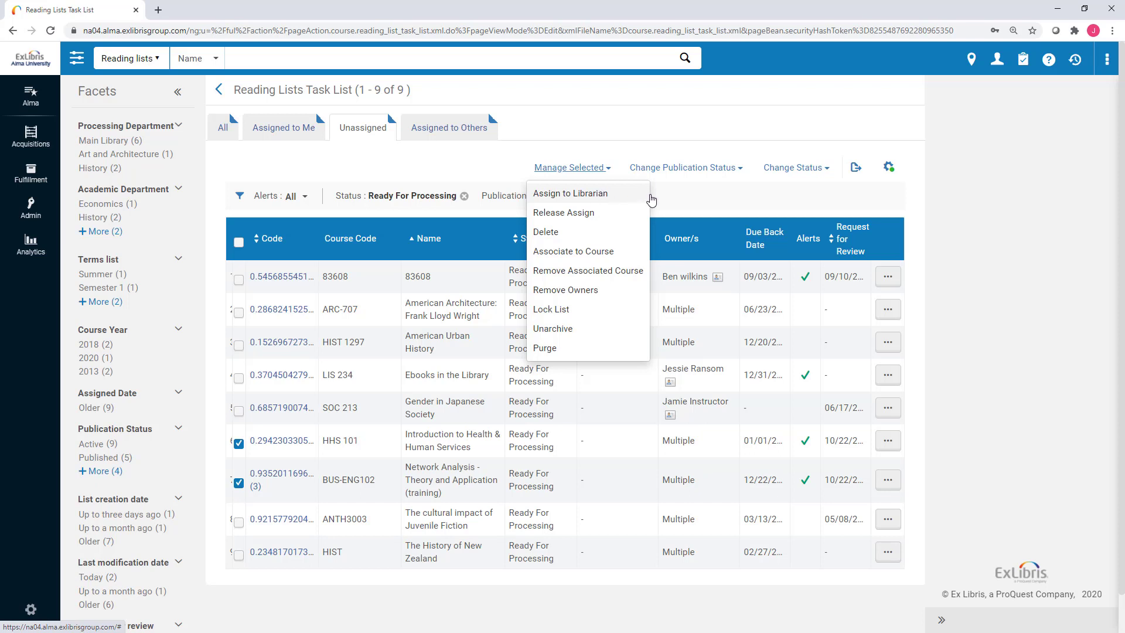
left_click(683, 190)
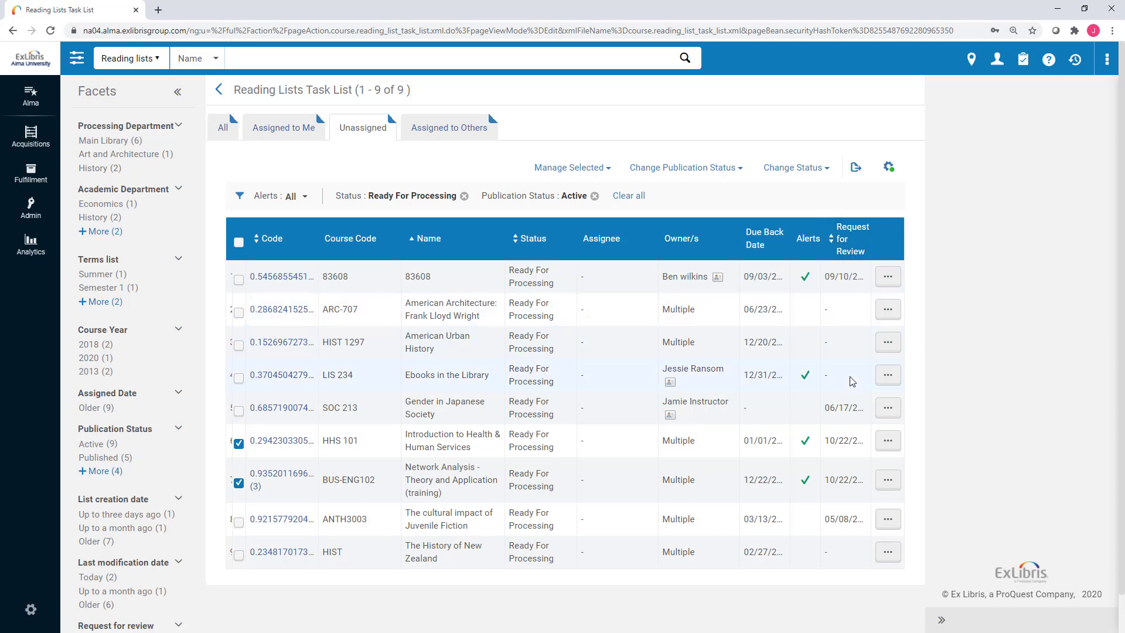
Untick HHS 101 and open 'Network Analysis - Theory and Application (training)' in Edit Reading List.
left_click(888, 442)
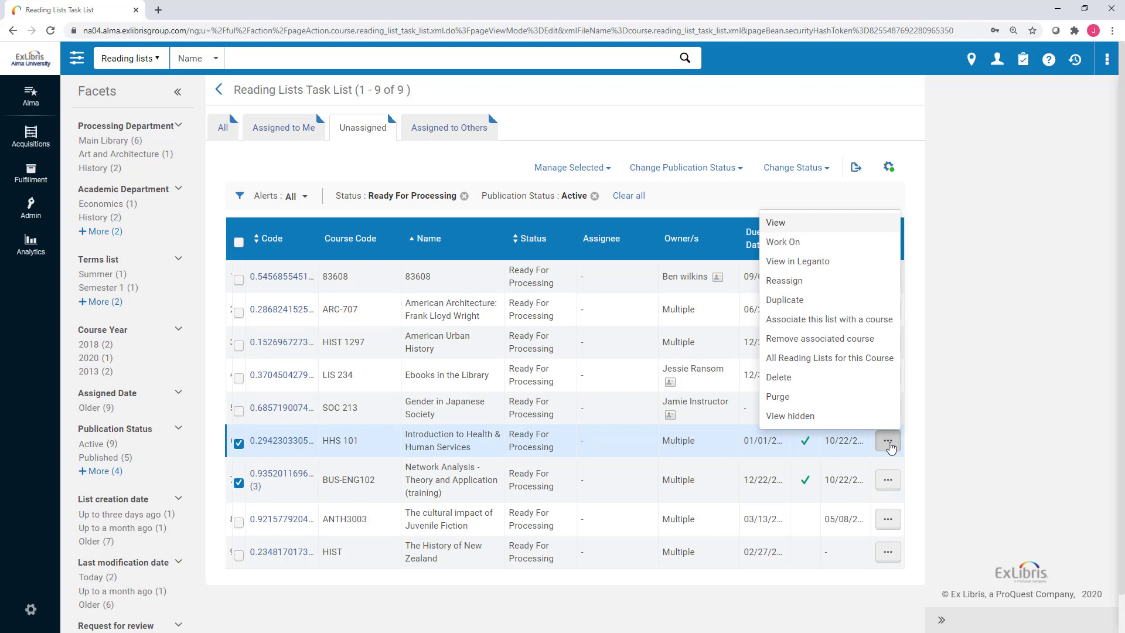
left_click(888, 442)
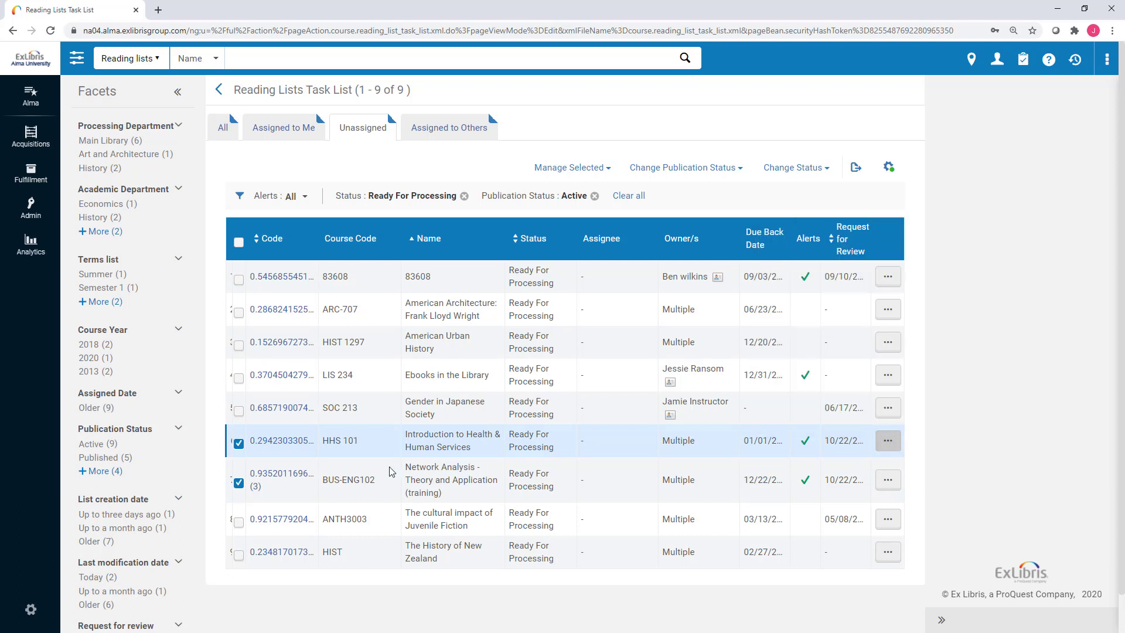
left_click(240, 447)
left_click(887, 481)
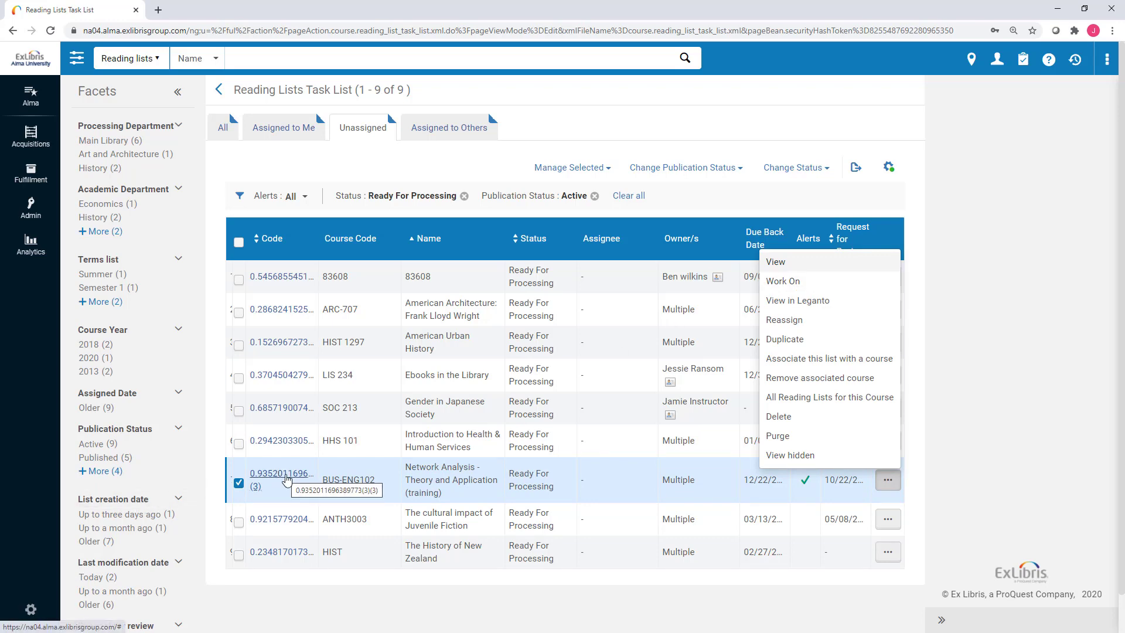
left_click(286, 477)
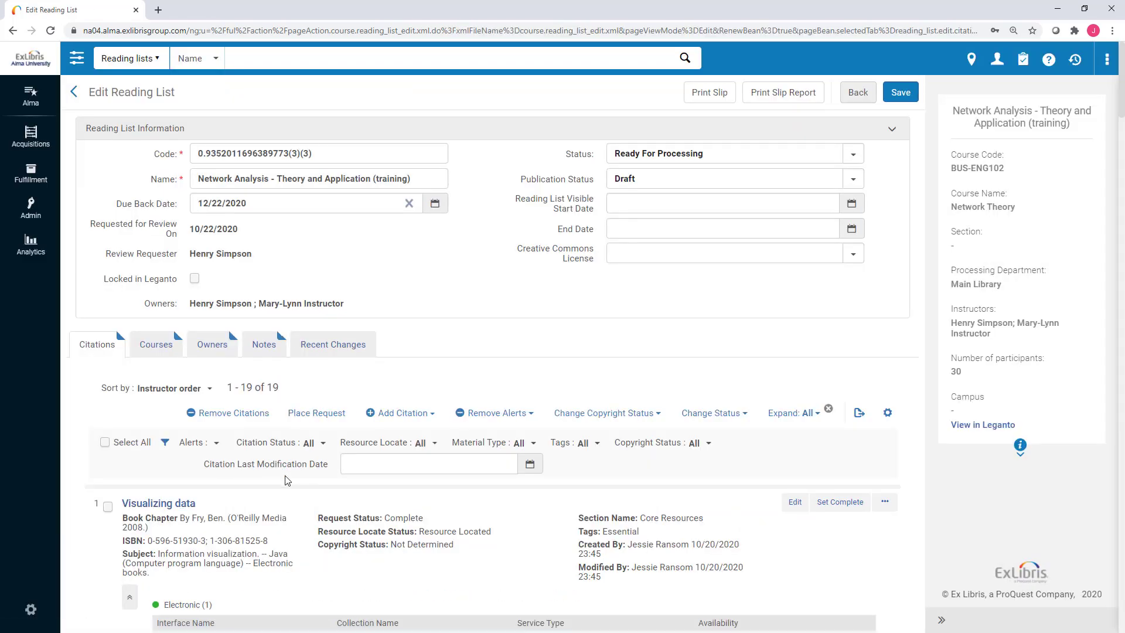
Scroll down through the 19 expanded Network Analysis citations and back to the top.
scroll(304, 490, "down", 3)
scroll(307, 490, "down", 2)
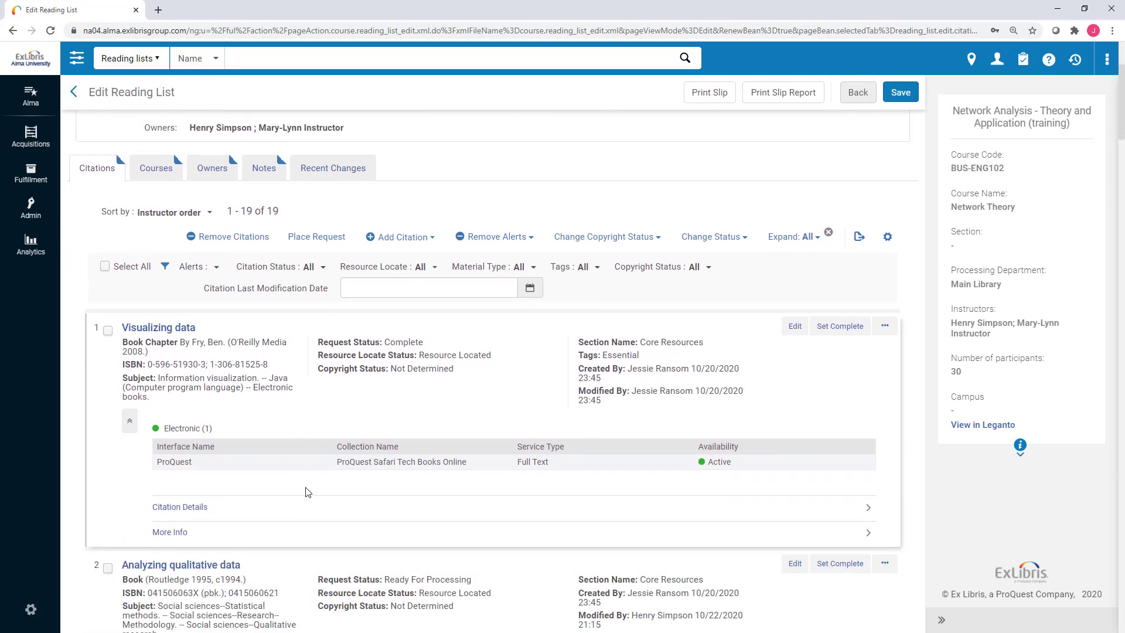
scroll(304, 490, "down", 6)
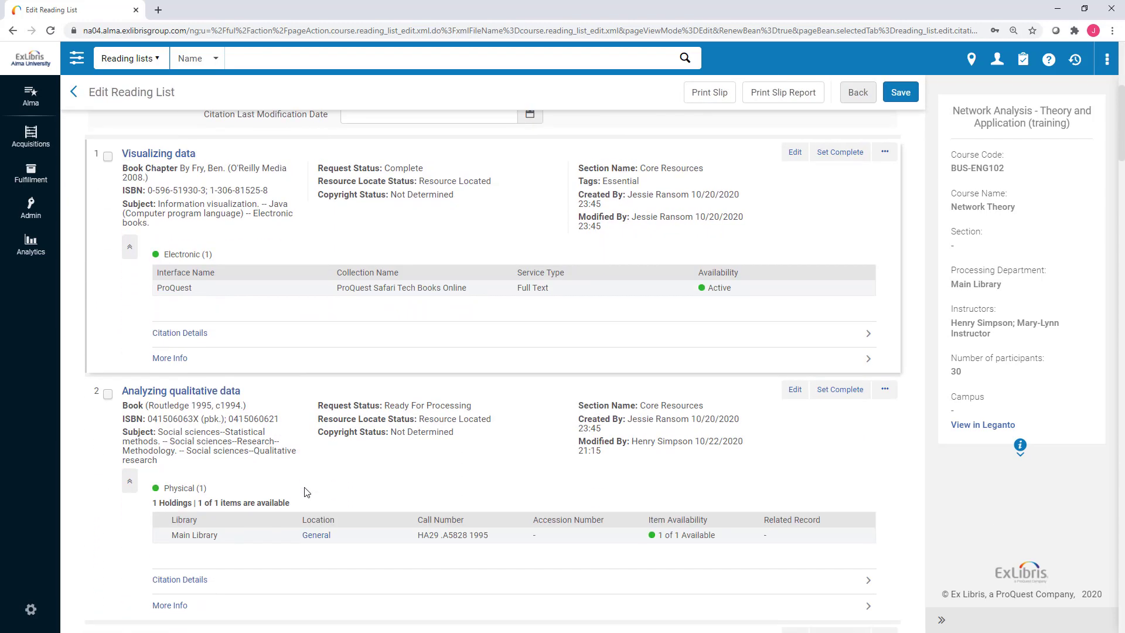
scroll(305, 494, "down", 3)
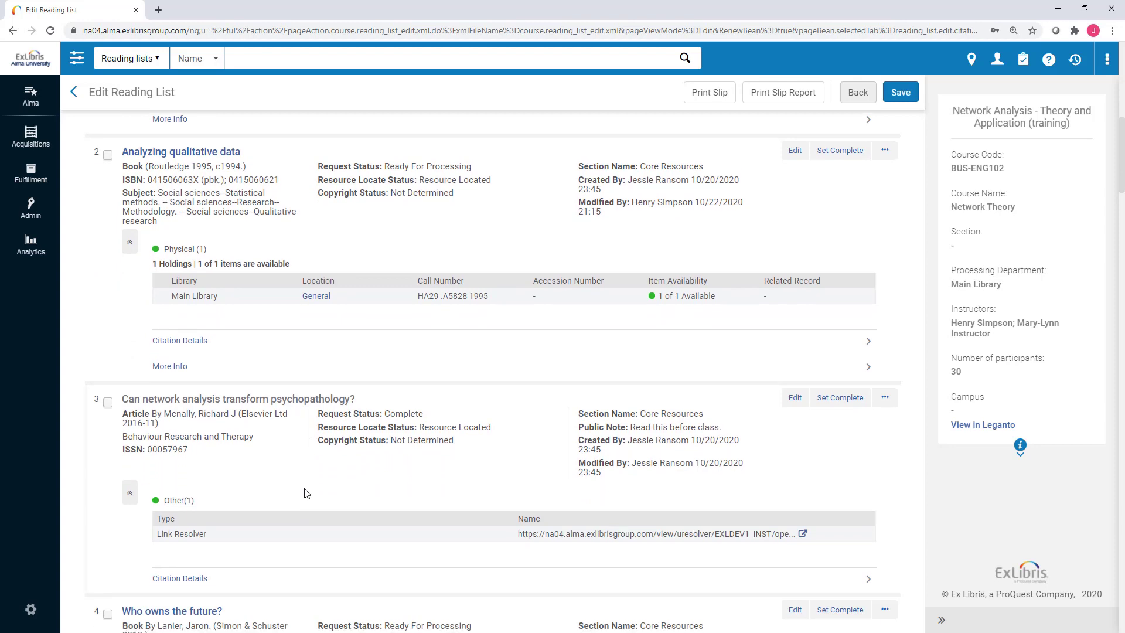
scroll(304, 495, "up", 7)
scroll(305, 494, "up", 4)
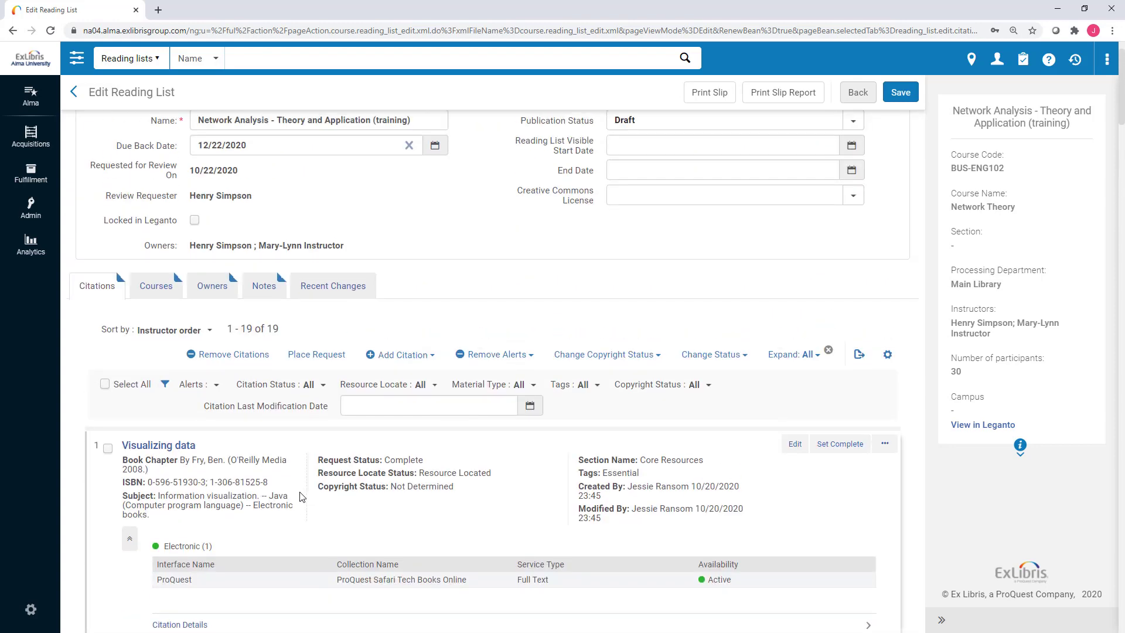
scroll(302, 496, "up", 1)
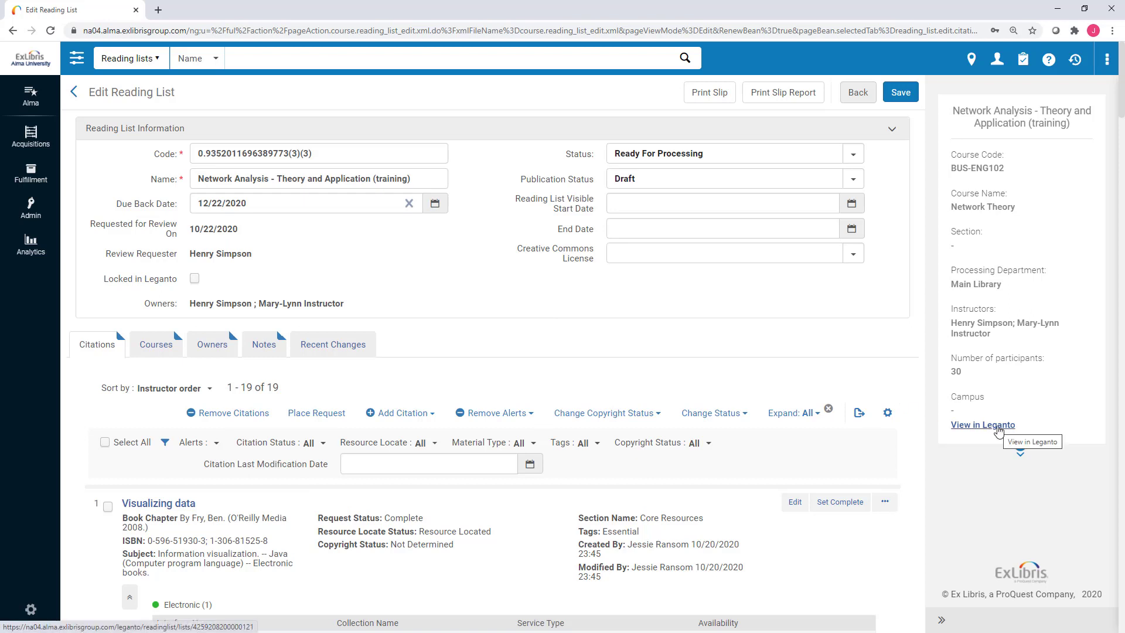
View the Network Analysis list in Leganto, then return to Alma's Edit Reading List tab.
left_click(998, 426)
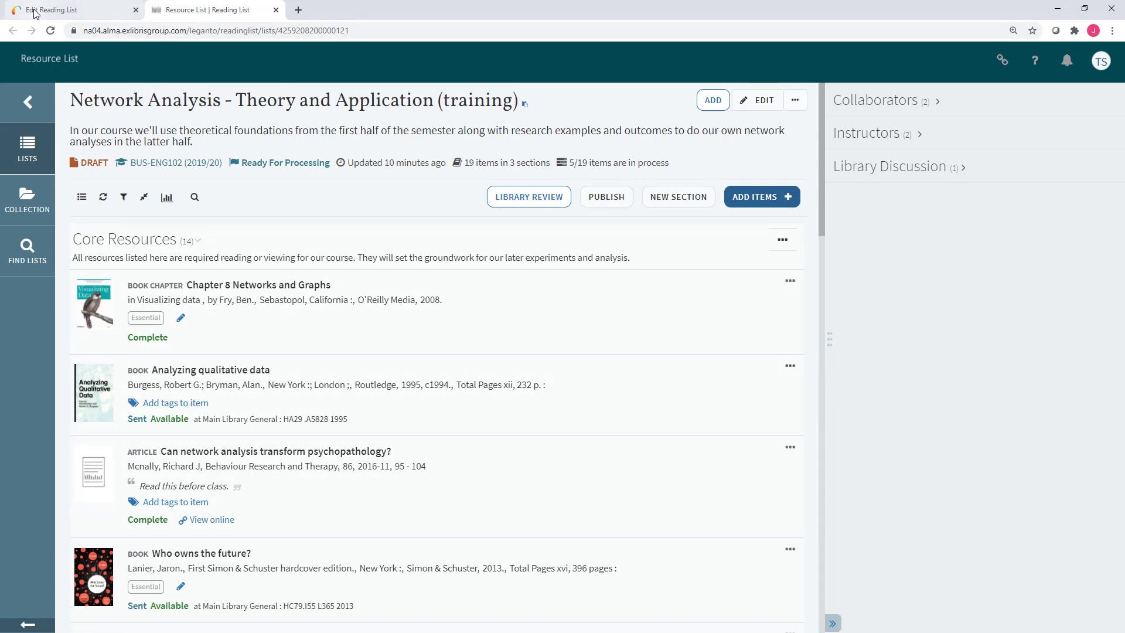
left_click(52, 10)
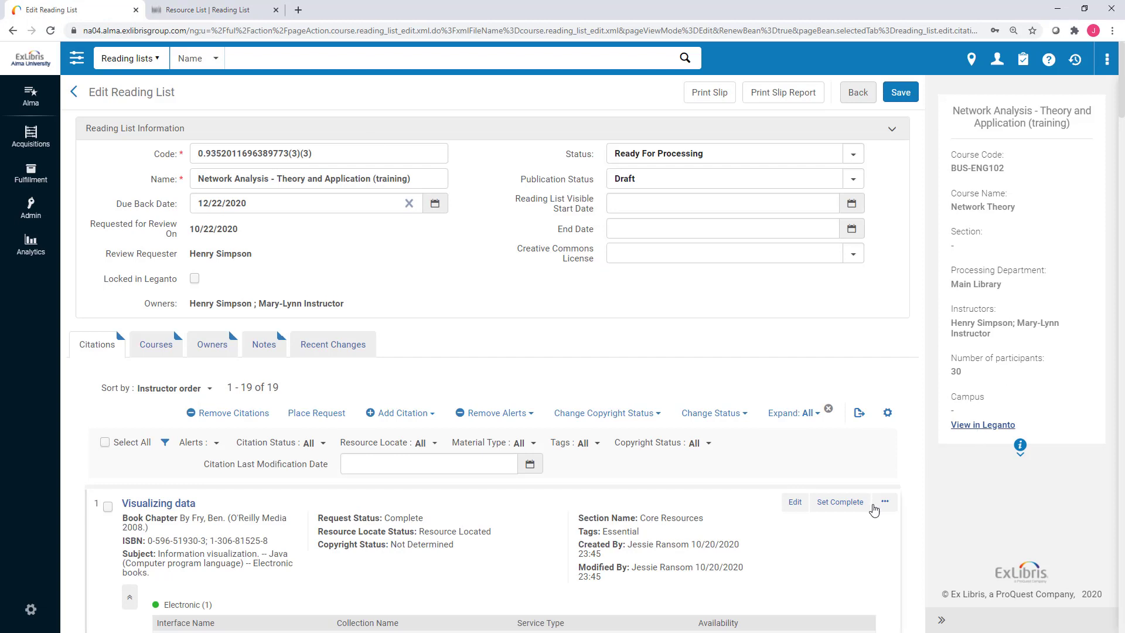
Collapse the course sidebar and display the Courses tab showing BUS-ENG102 Network Theory.
left_click(884, 502)
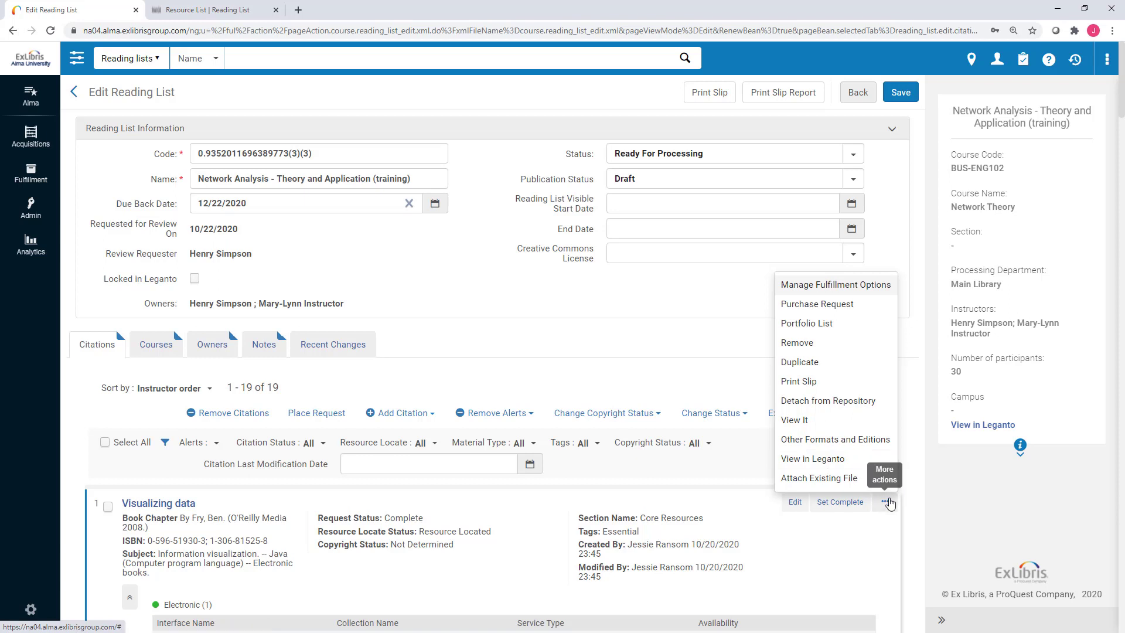
left_click(887, 502)
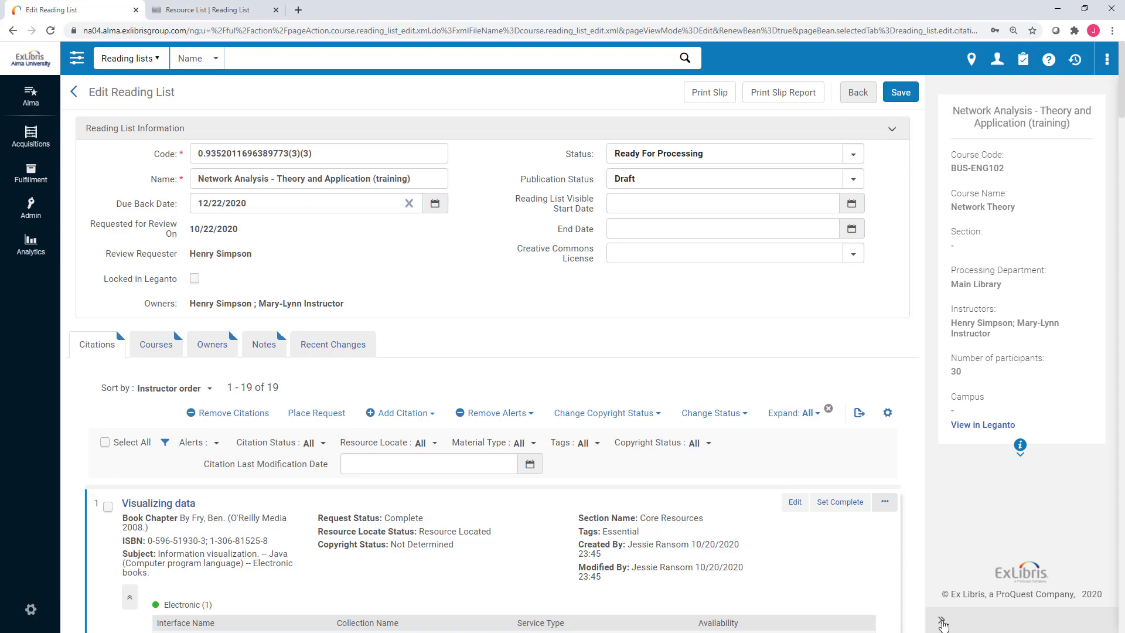
left_click(942, 622)
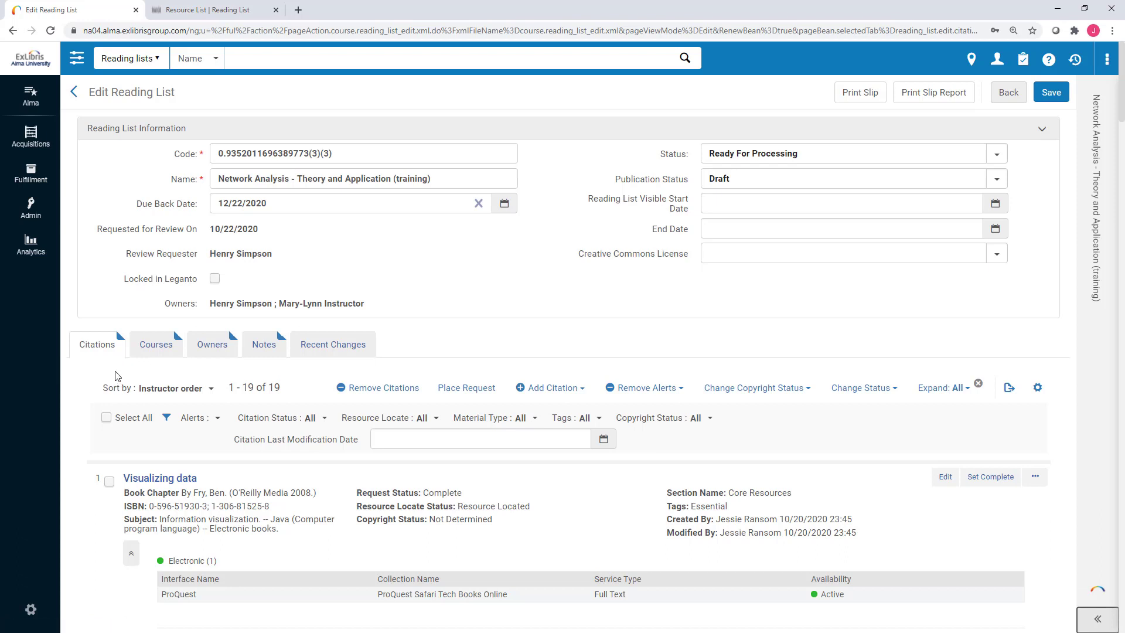
left_click(161, 349)
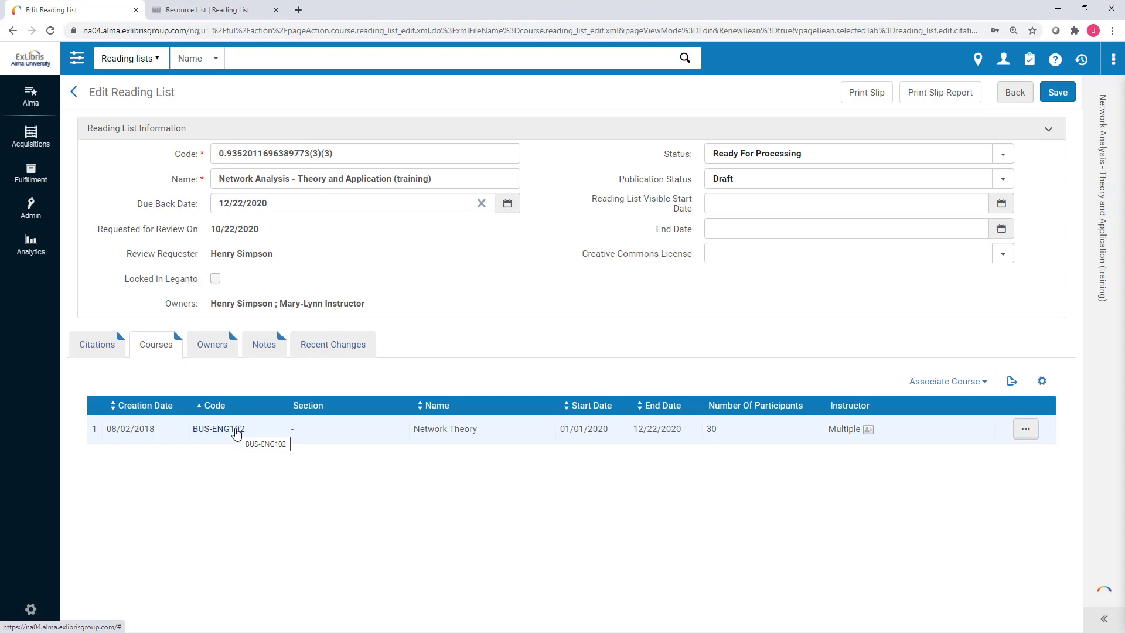
Check the Network Theory course link actions, then display the Owners tab with its two owners.
left_click(1028, 434)
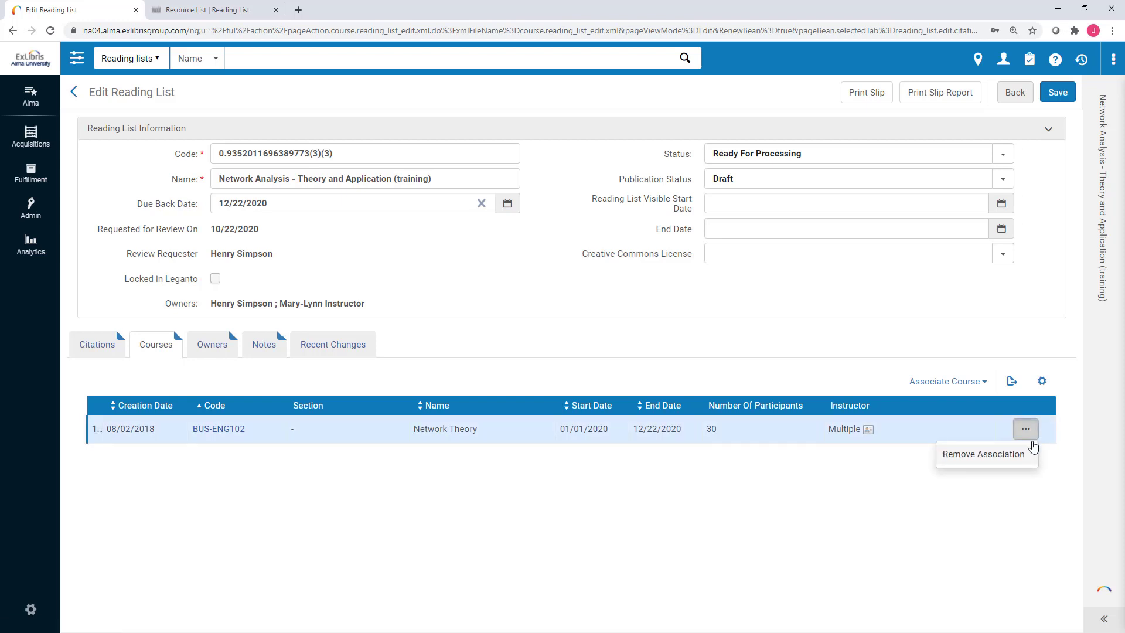
left_click(1025, 432)
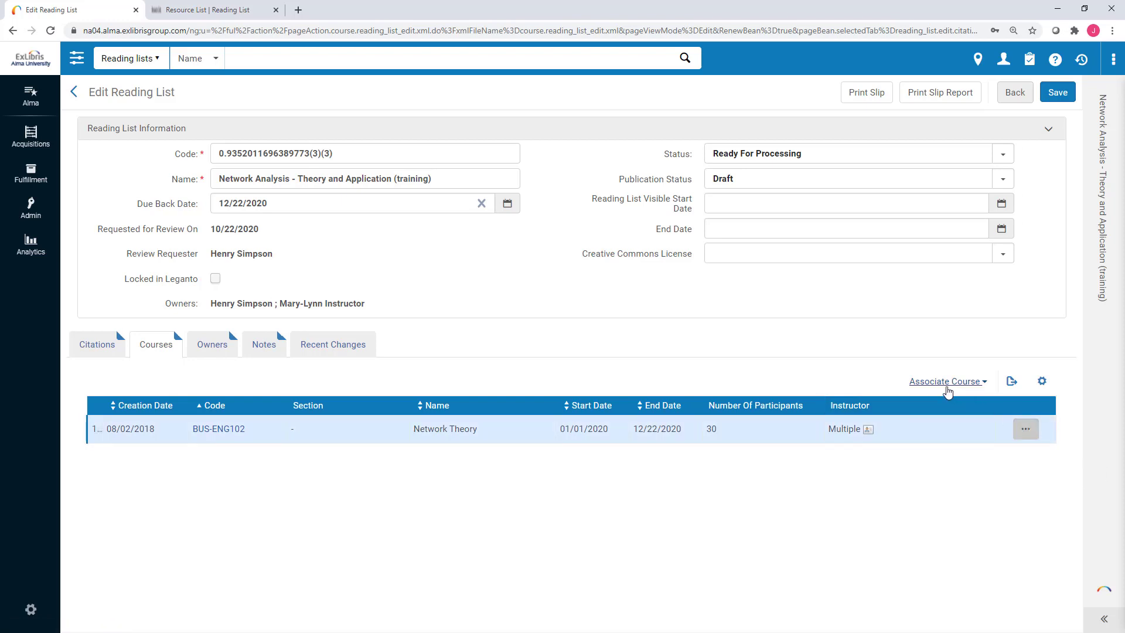
left_click(205, 355)
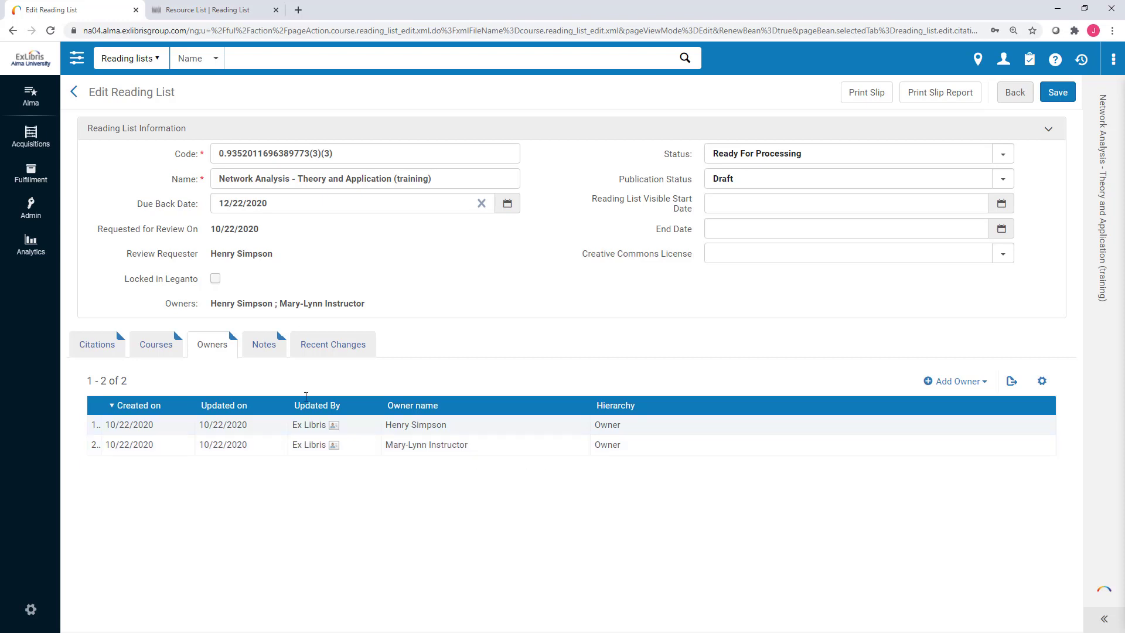
Display the Notes tab with the instructor's request to put two books on course reserve.
left_click(269, 349)
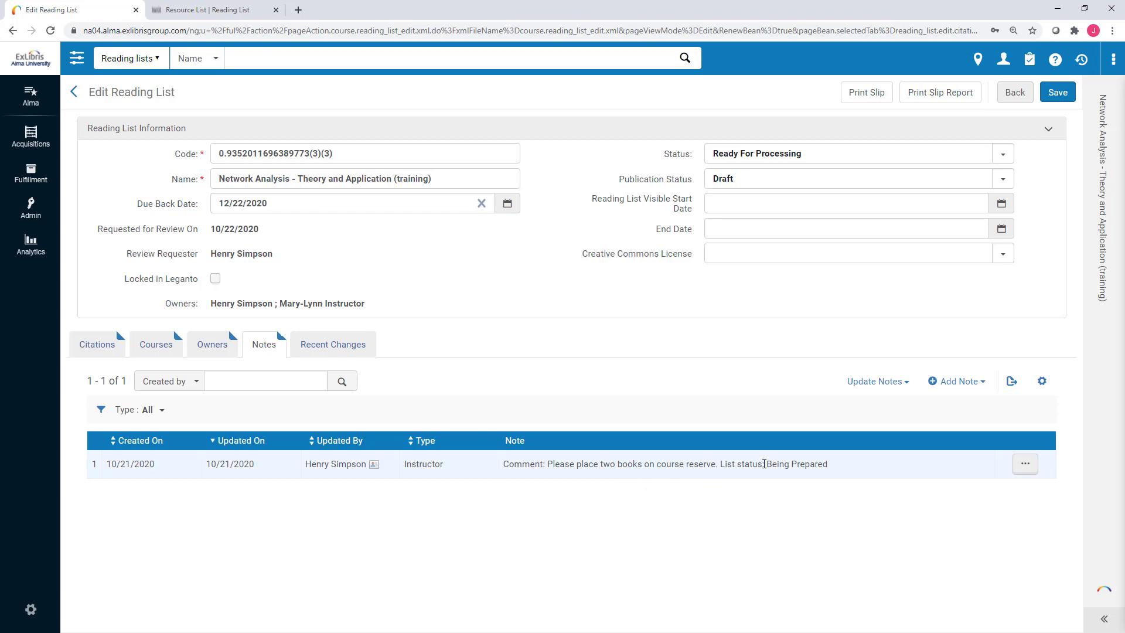
Discard a draft note after trying Instructor and Library types, and return to the list's citations.
left_click(971, 388)
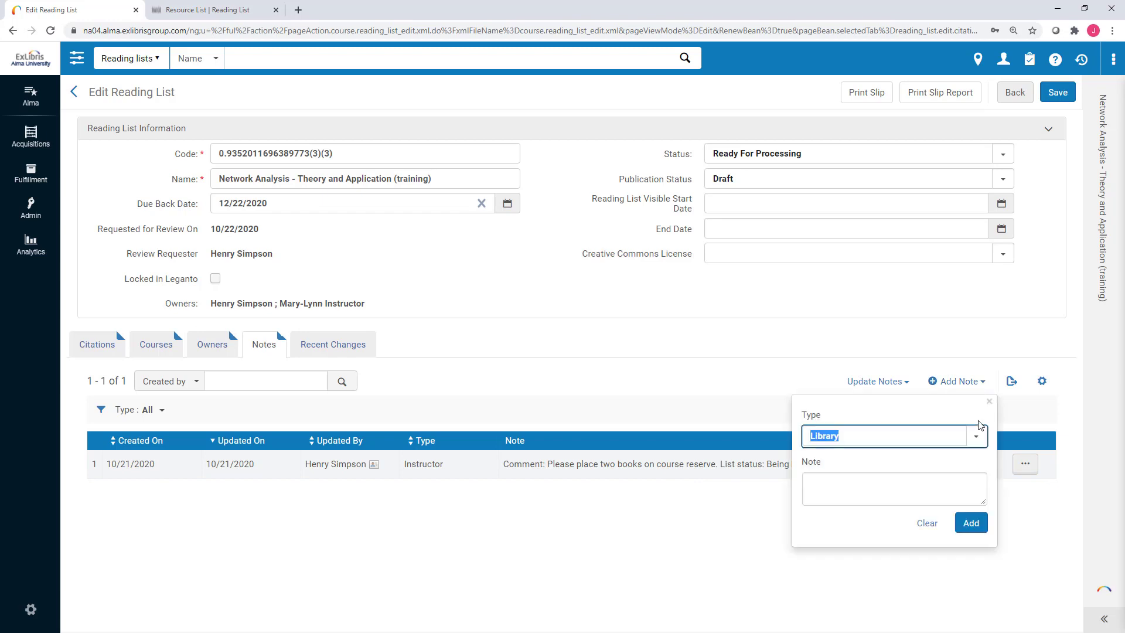
left_click(979, 440)
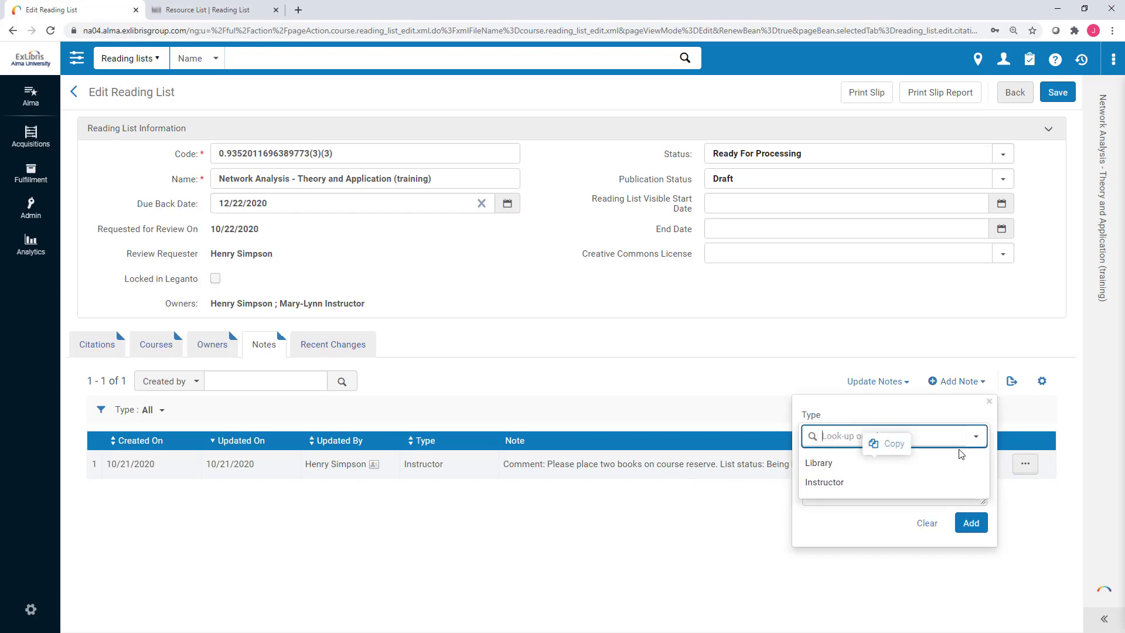
left_click(876, 484)
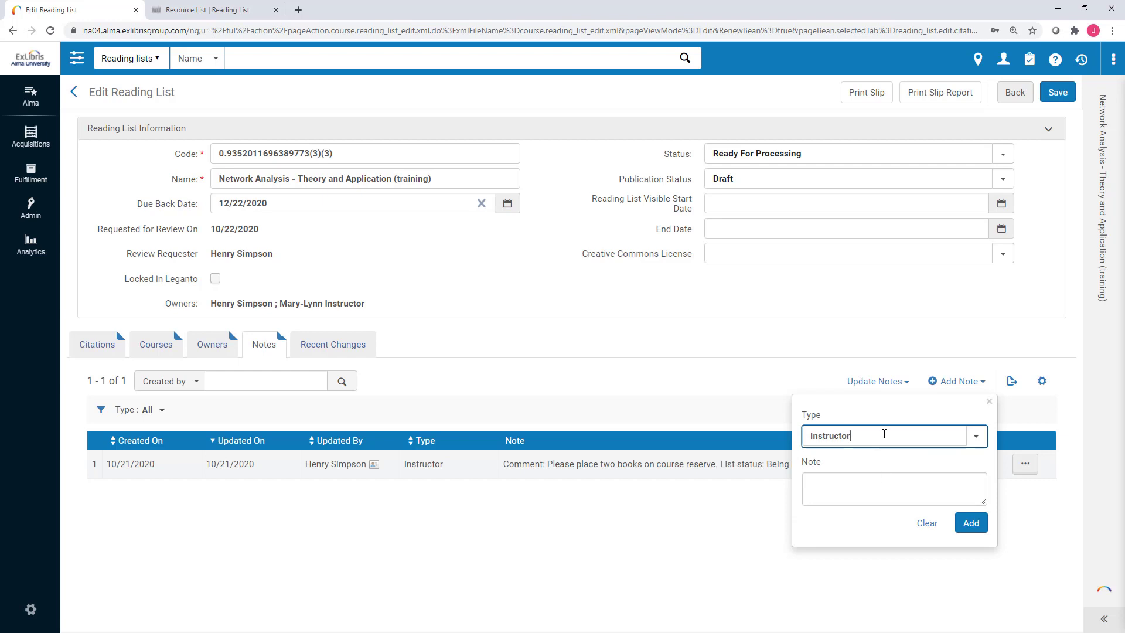
left_click(884, 434)
left_click(881, 467)
left_click(920, 523)
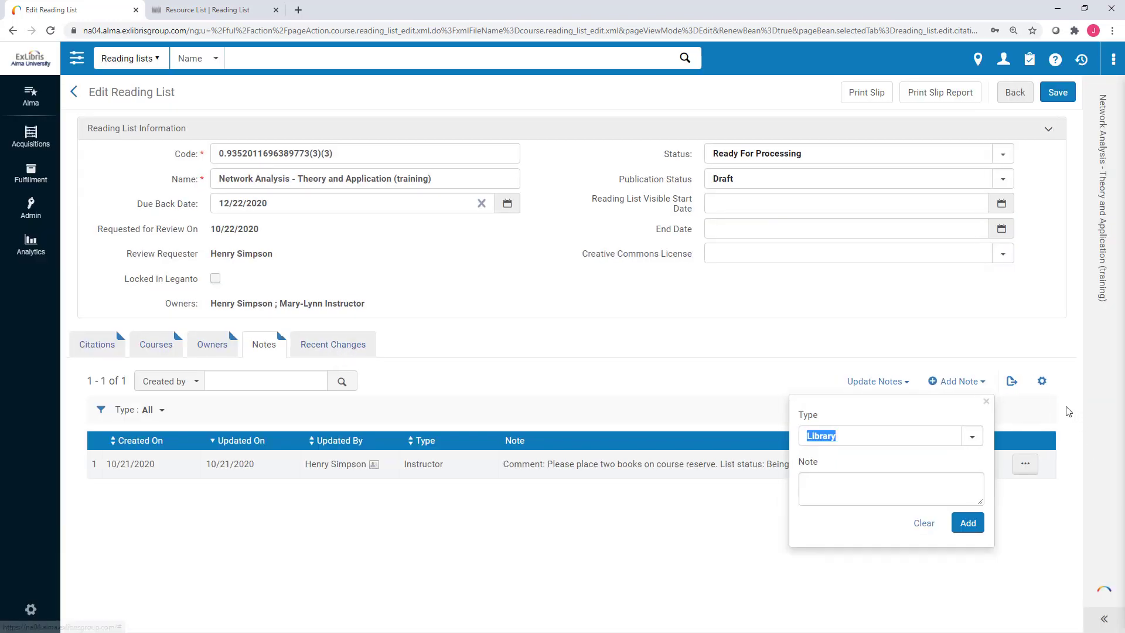
left_click(990, 399)
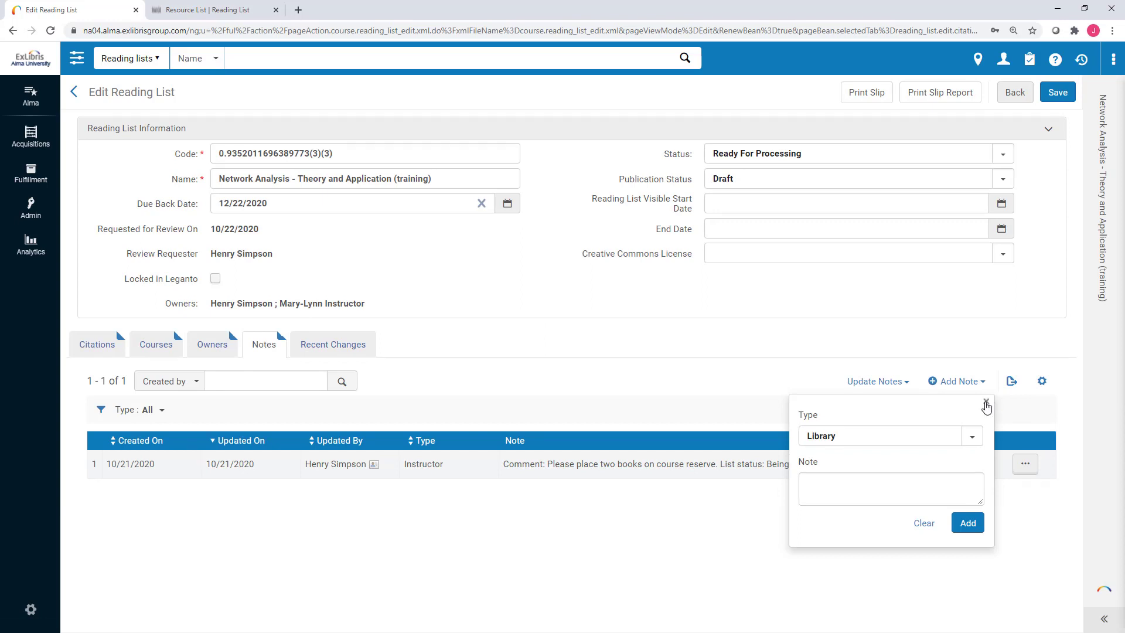
left_click(985, 403)
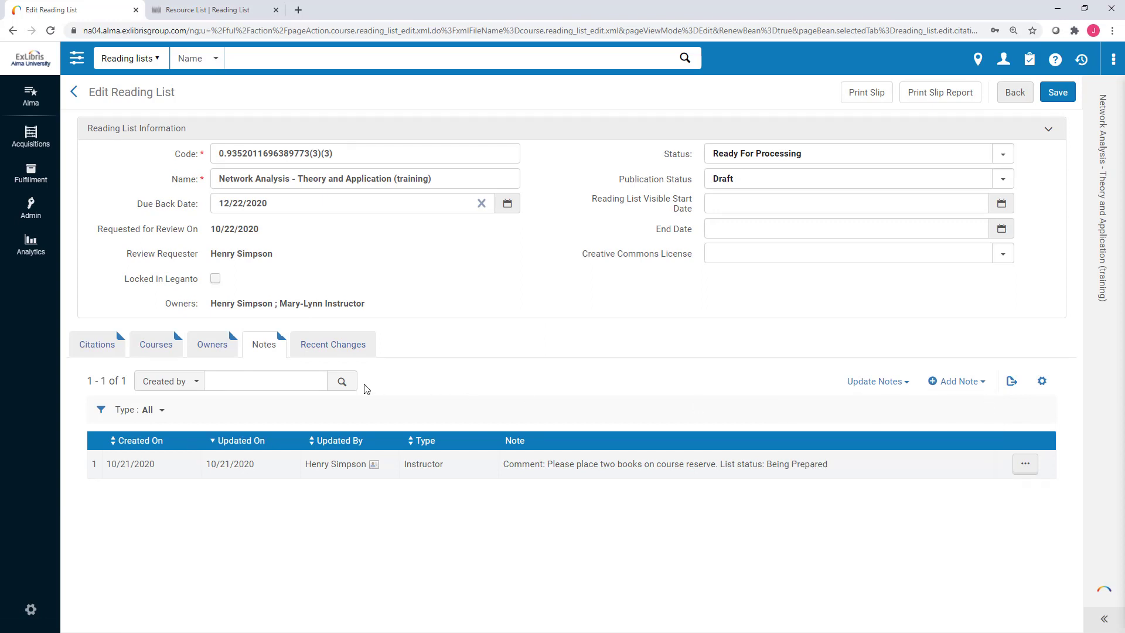
left_click(102, 347)
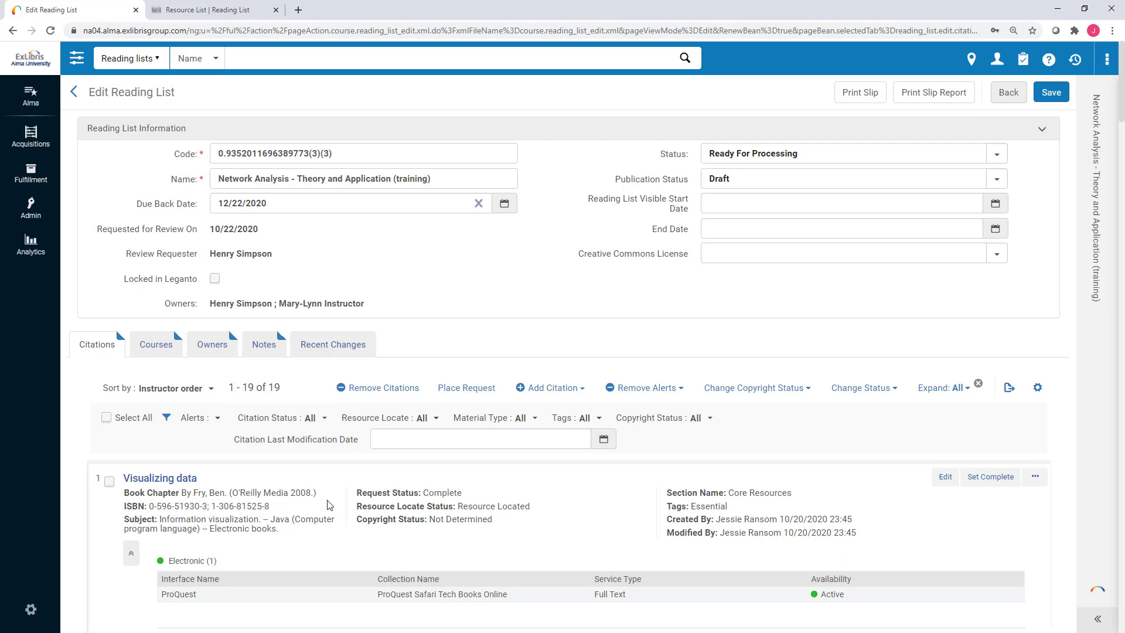
scroll(344, 534, "down", 1)
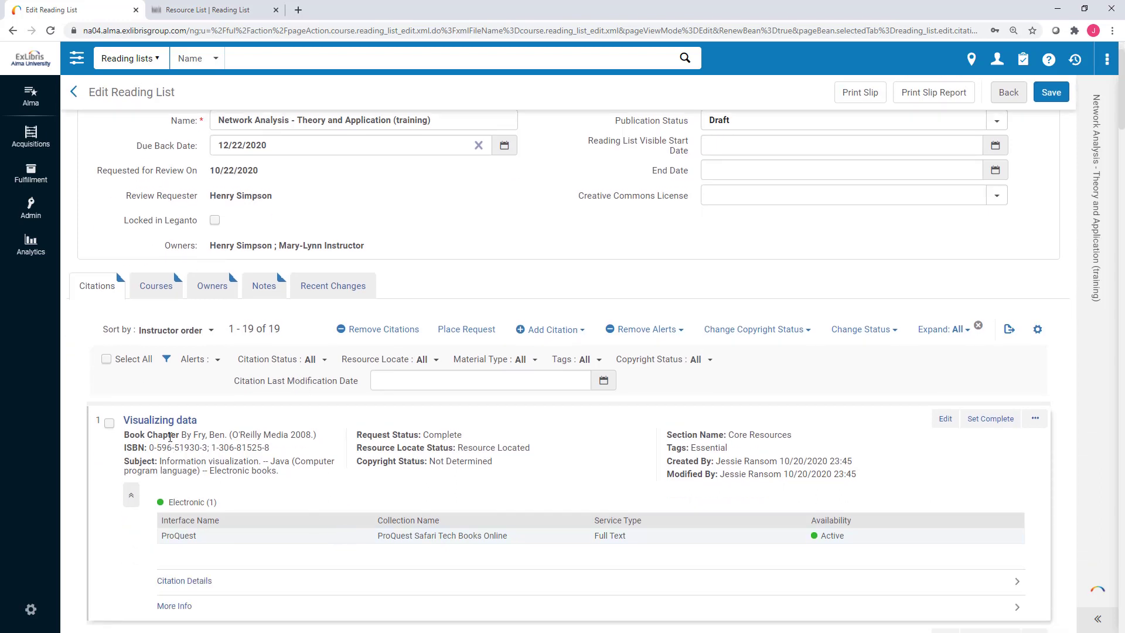
scroll(170, 437, "down", 5)
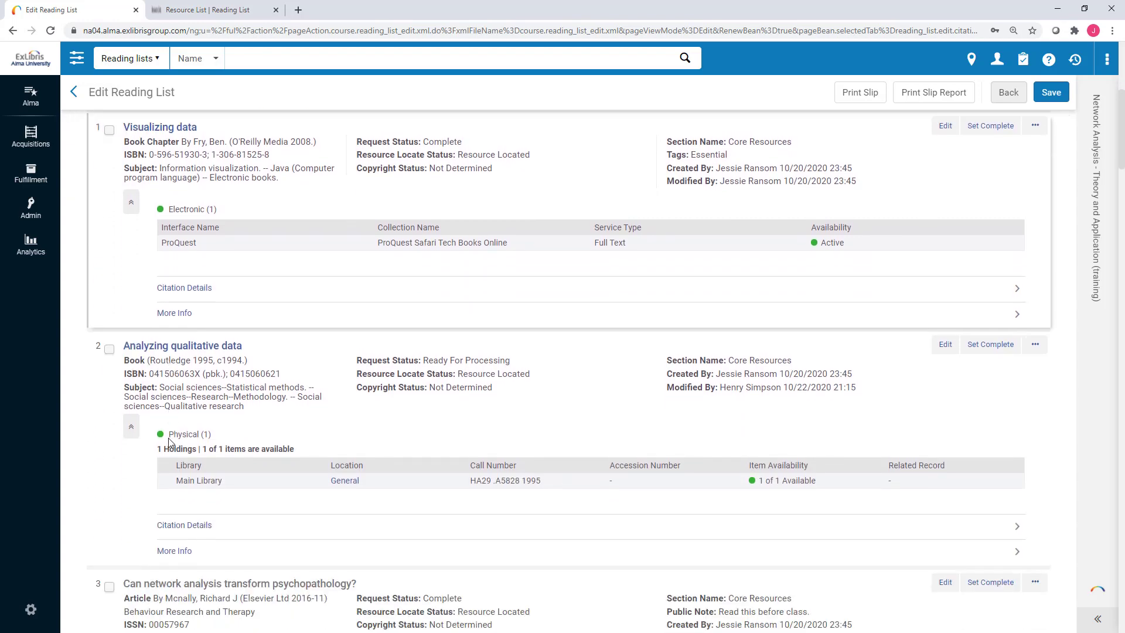
scroll(170, 444, "down", 7)
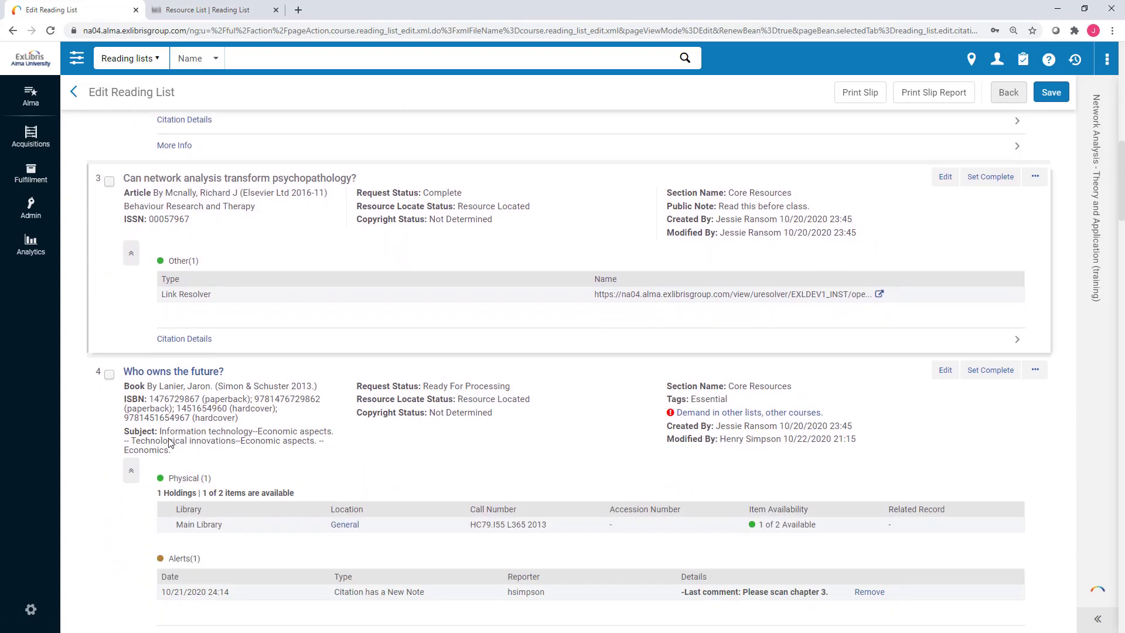
scroll(169, 443, "down", 7)
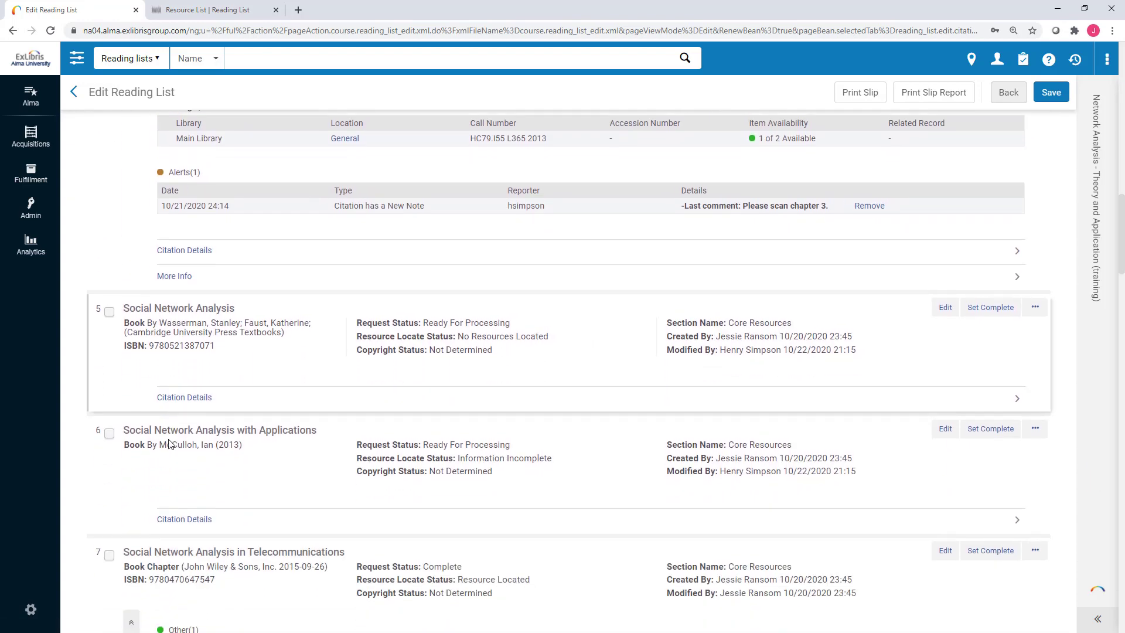
scroll(169, 444, "down", 7)
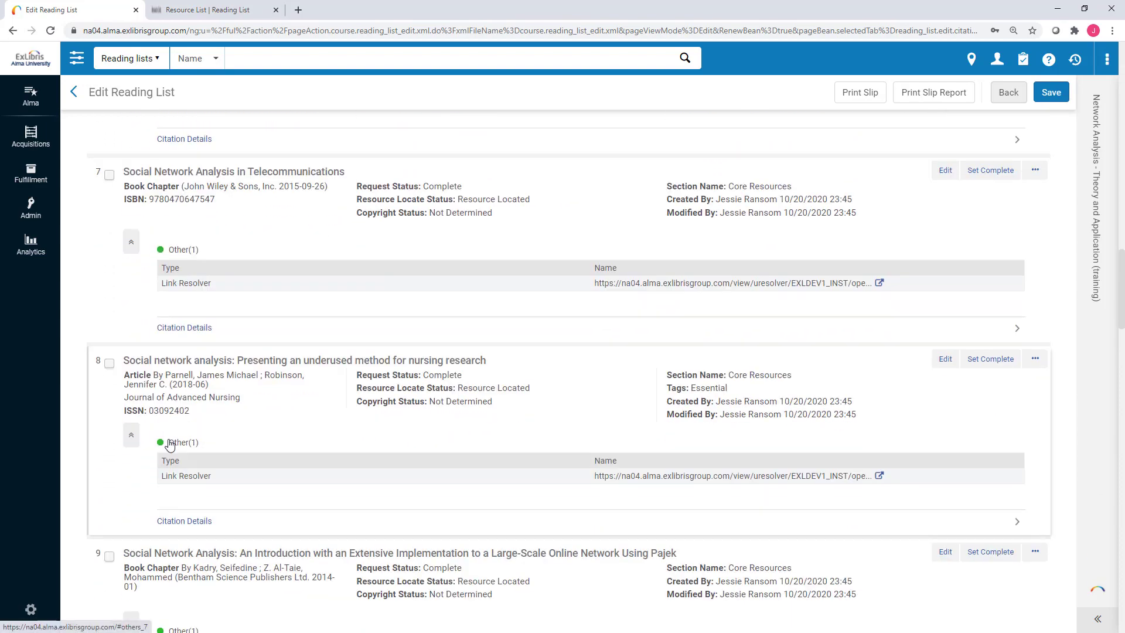
scroll(235, 436, "up", 6)
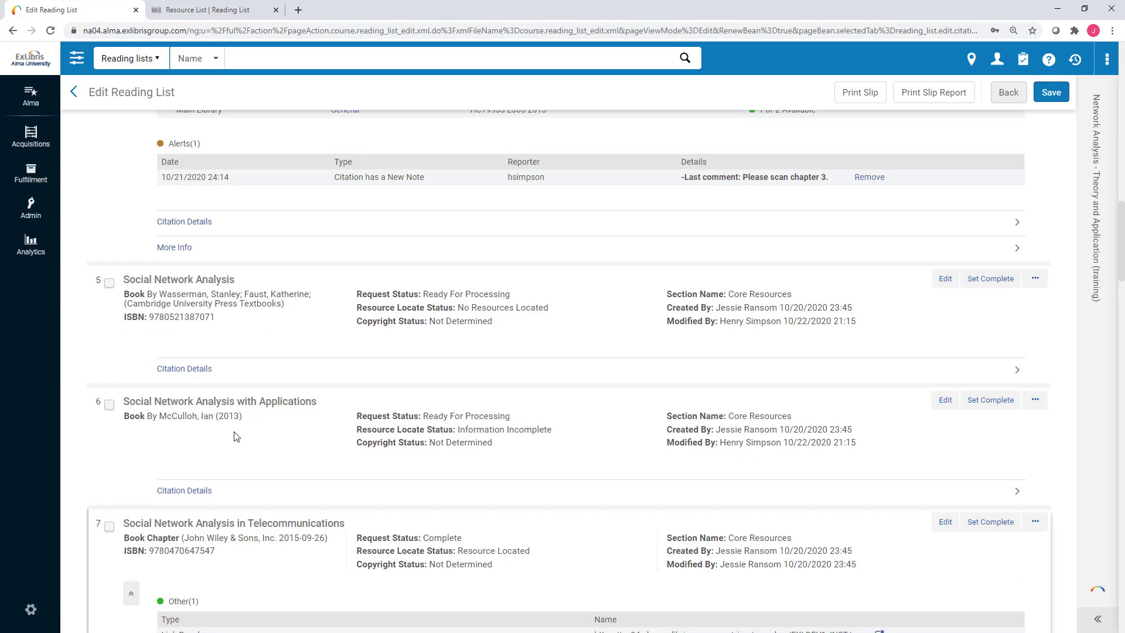
scroll(235, 437, "up", 20)
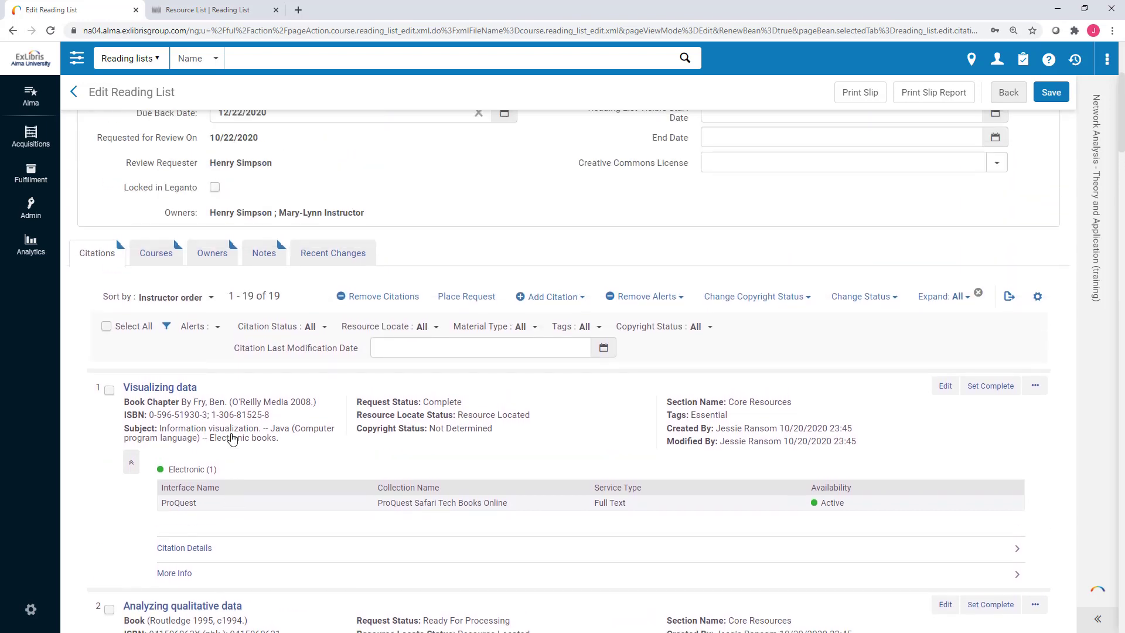
scroll(233, 439, "up", 1)
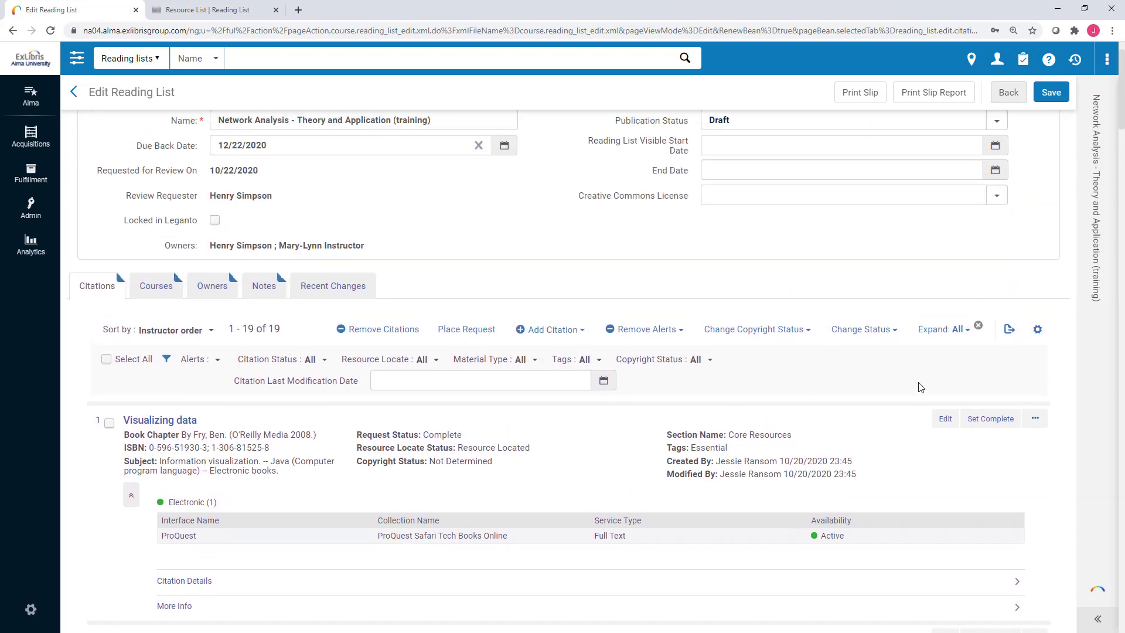
Choose Collapse all from the Expand: All menu to shrink the 19 citations to summary rows.
left_click(961, 332)
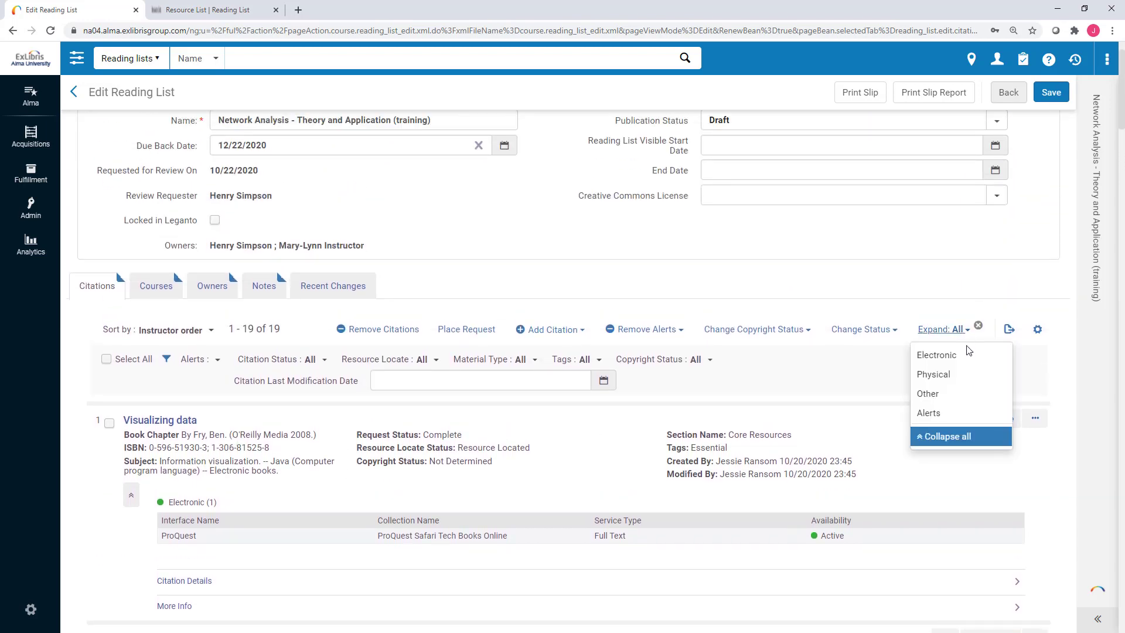
left_click(947, 437)
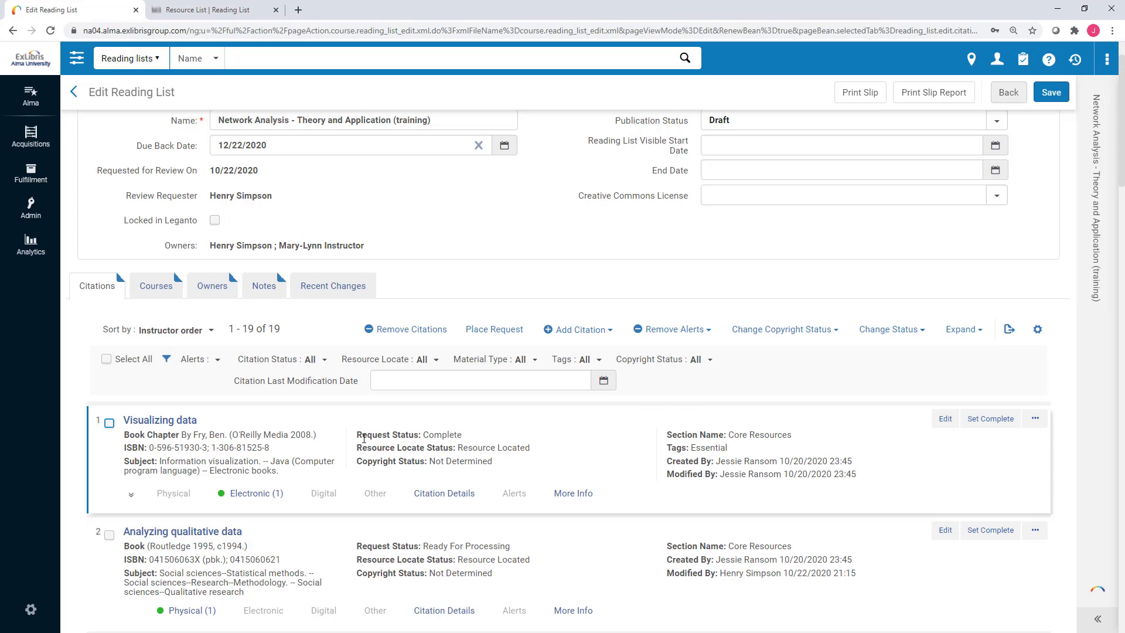
left_click_drag(363, 439, 461, 439)
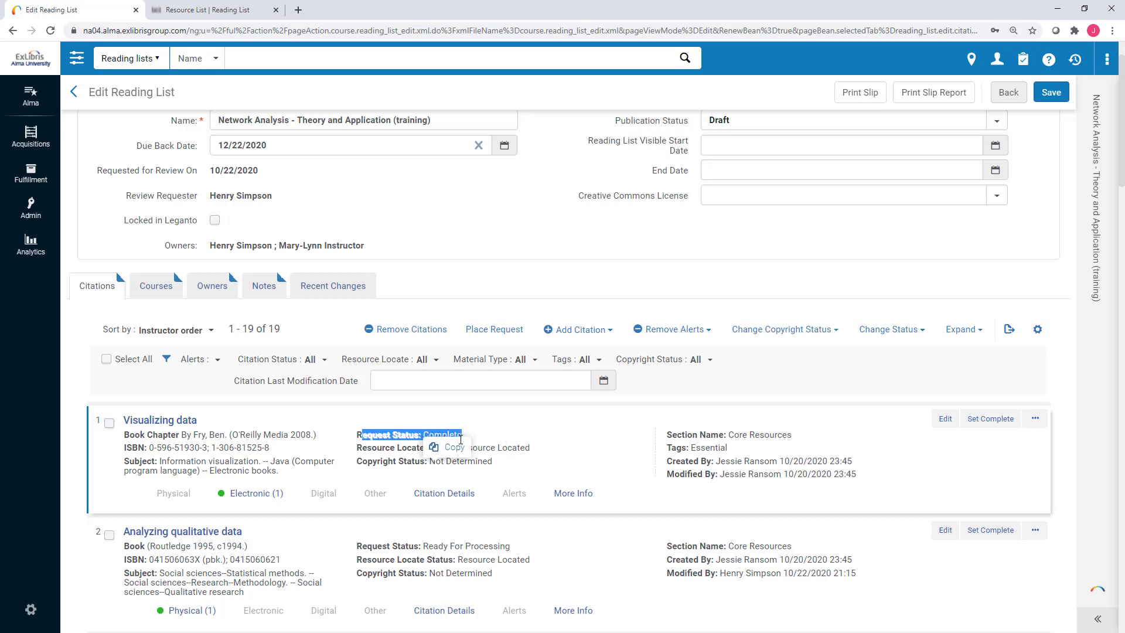
left_click(509, 436)
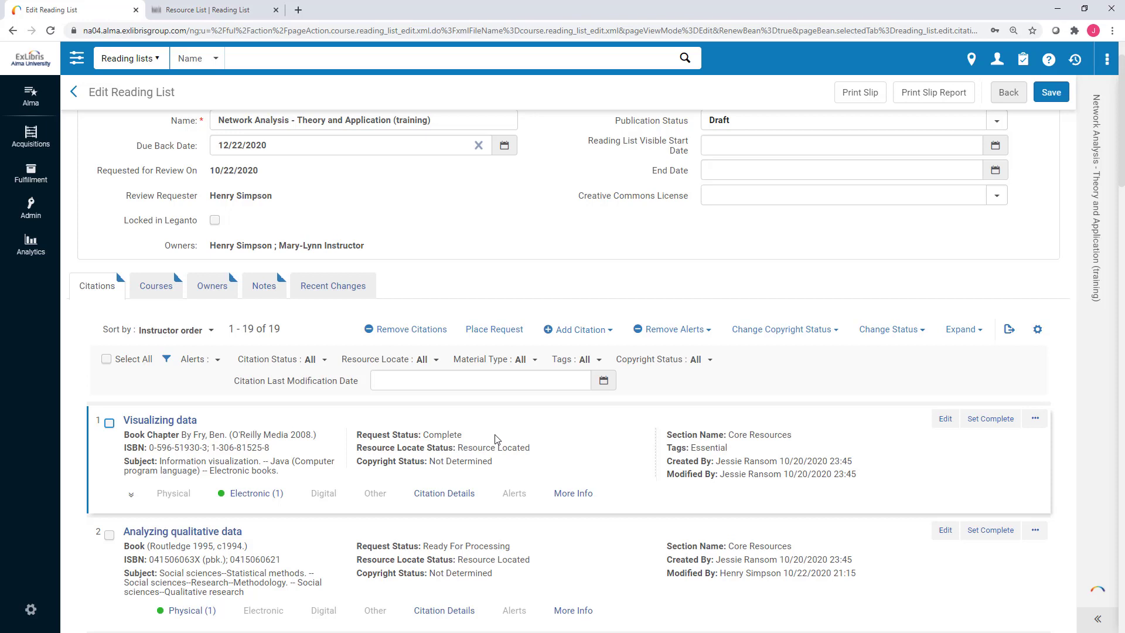
scroll(495, 439, "down", 1)
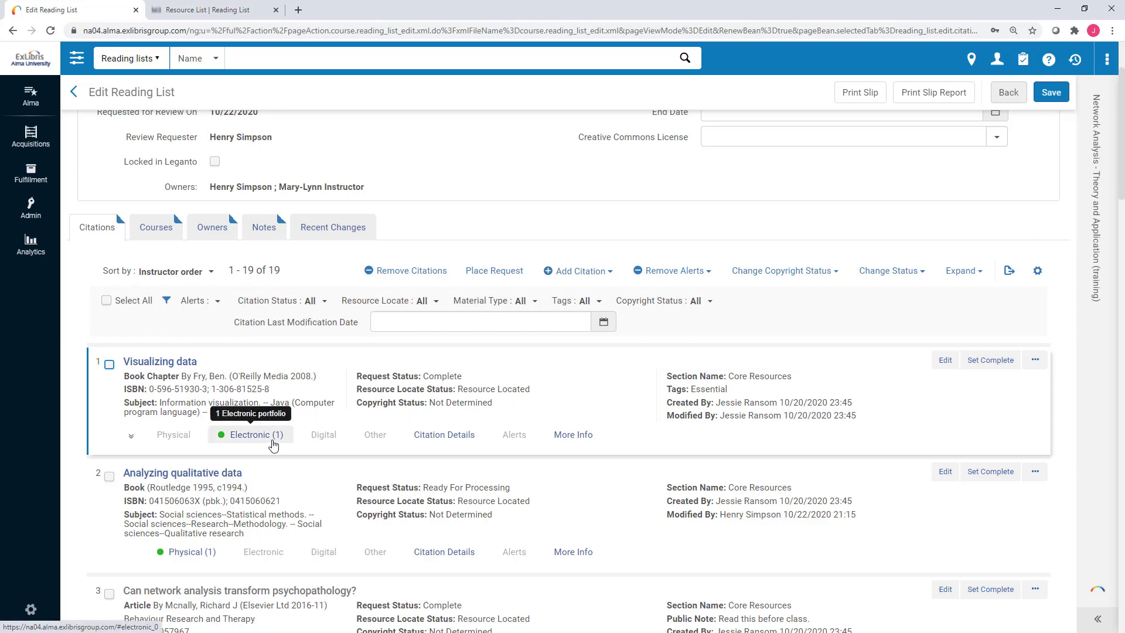
scroll(386, 415, "down", 1)
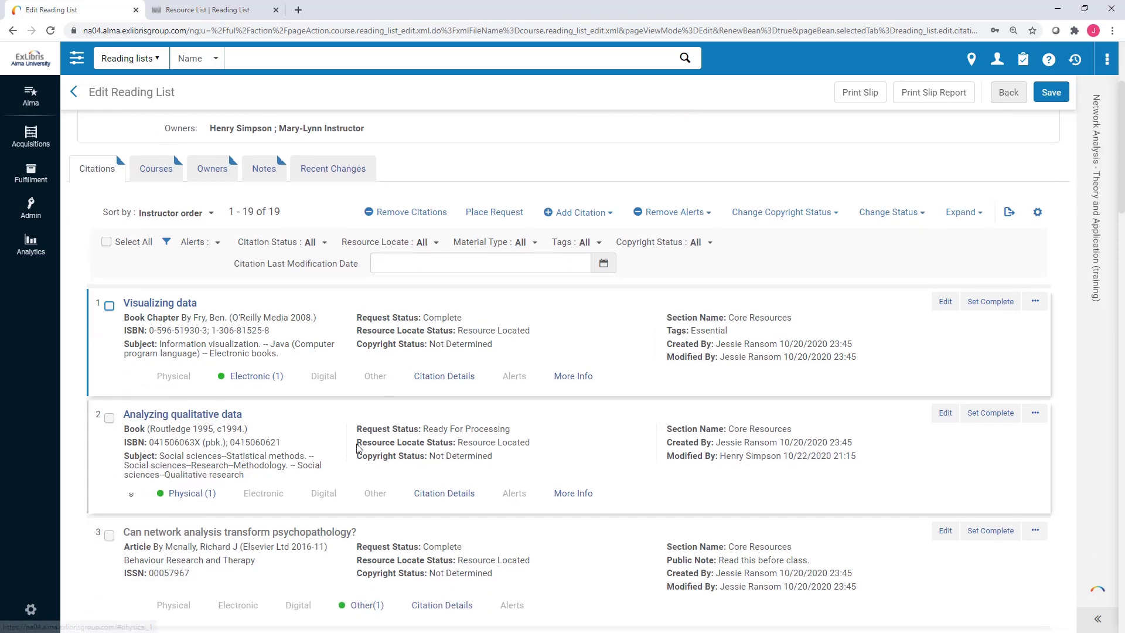
scroll(358, 448, "down", 2)
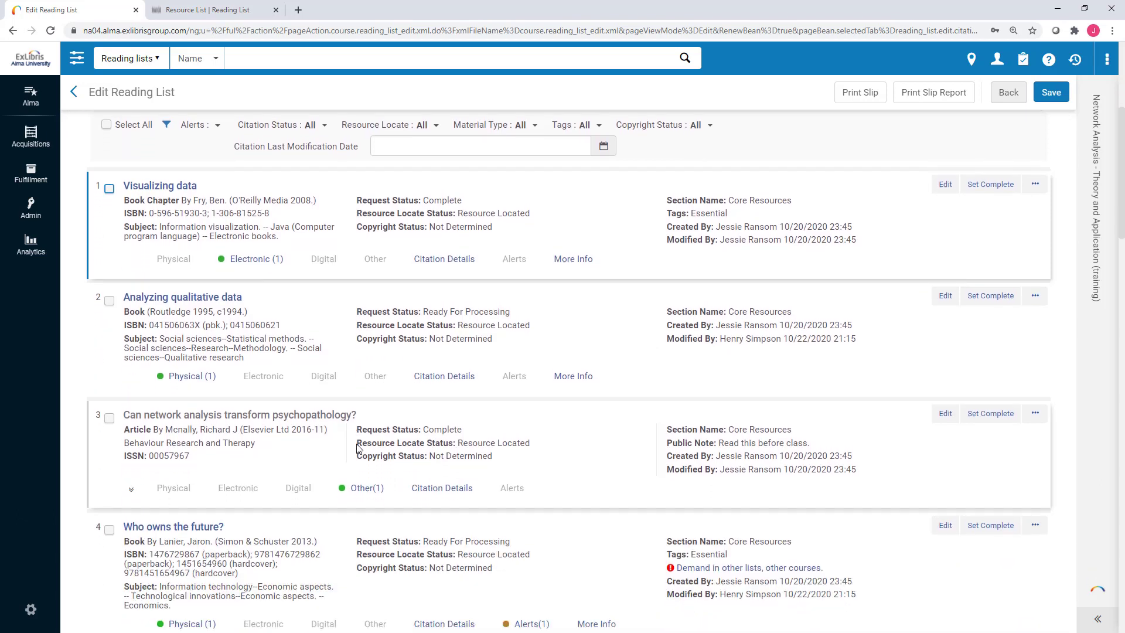
left_click(355, 495)
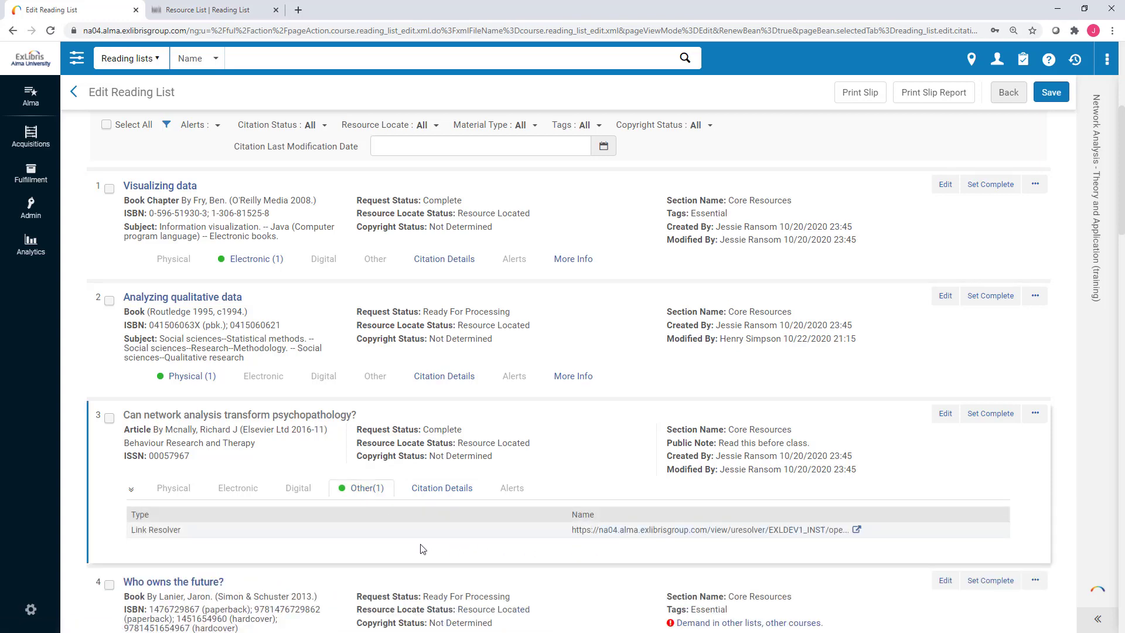
left_click(363, 495)
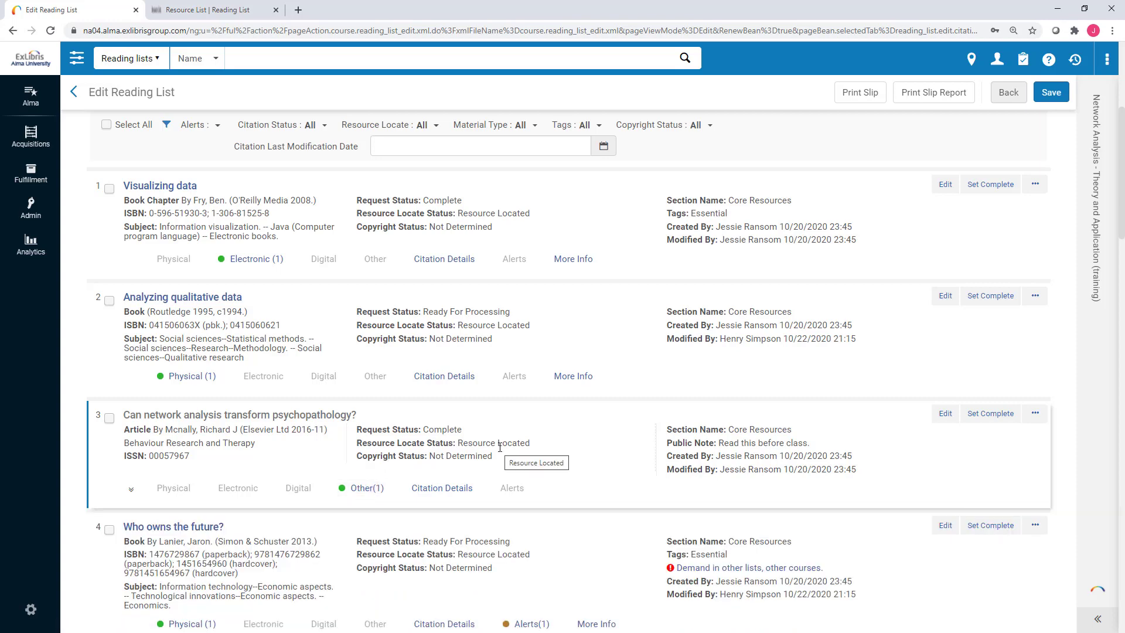
scroll(499, 446, "up", 2)
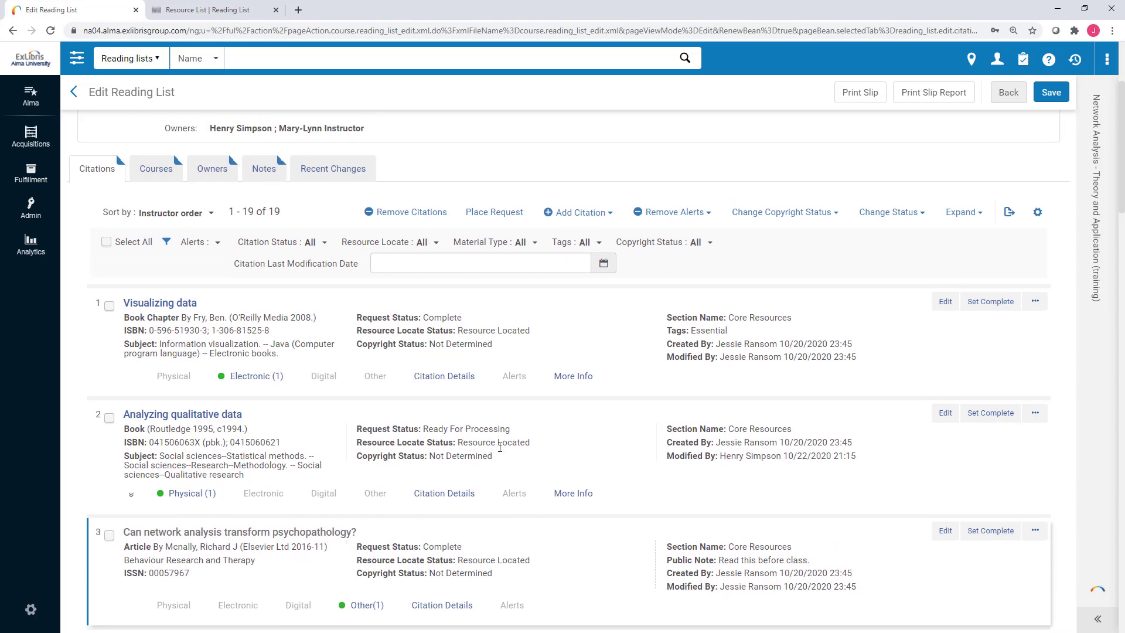
Filter the citations by Citation Status Not Complete, leaving 5 citations.
left_click(436, 243)
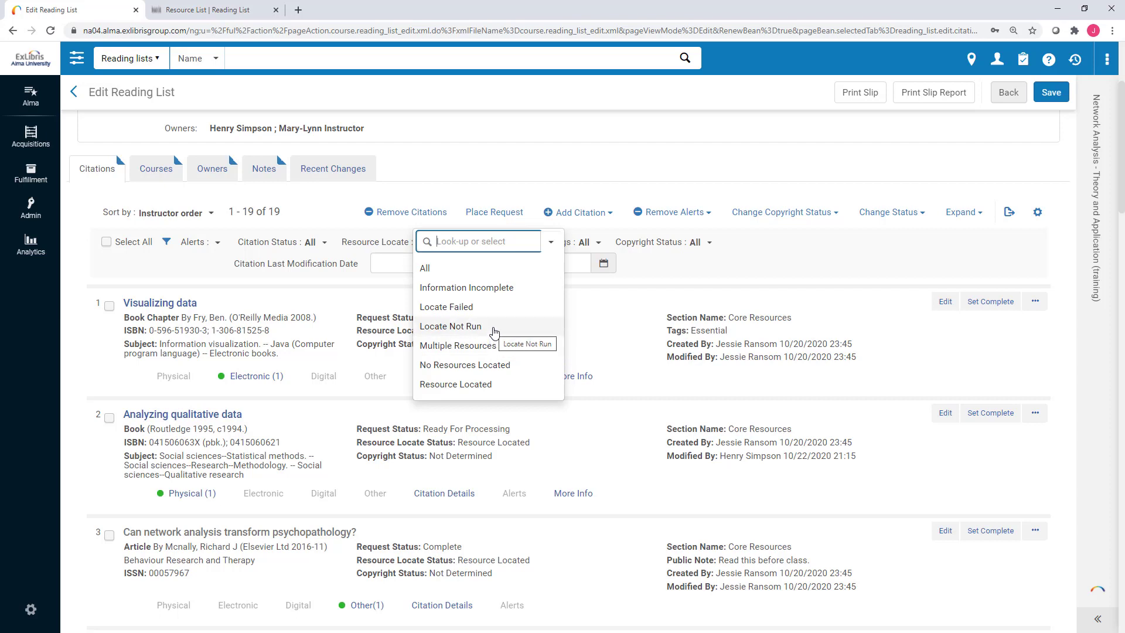
left_click(401, 235)
left_click(401, 239)
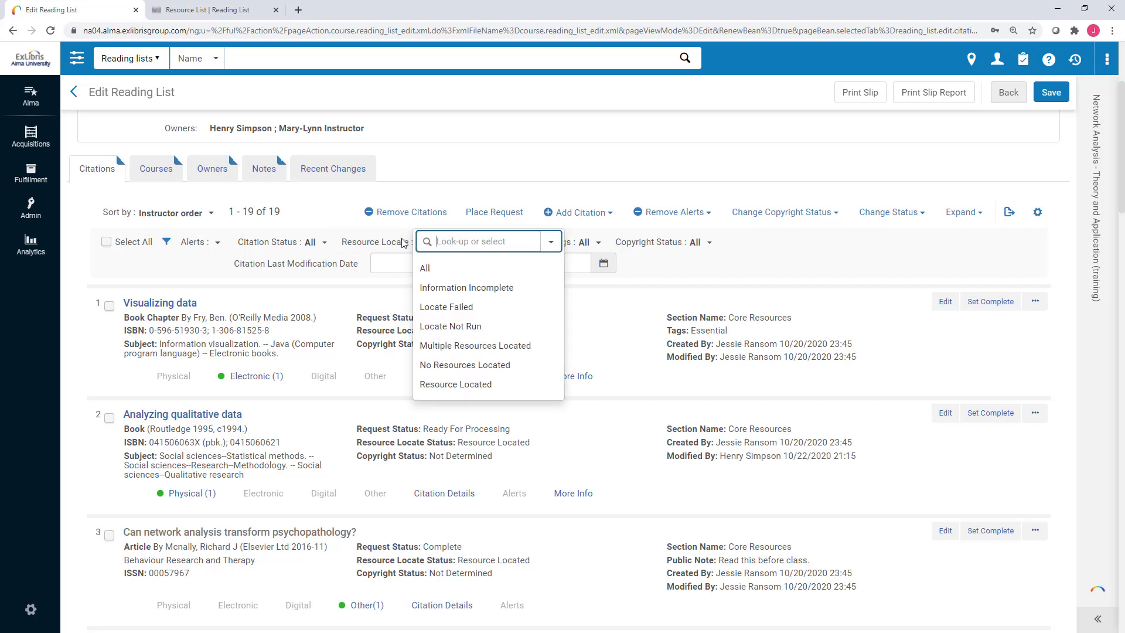
left_click(399, 236)
left_click(399, 236)
left_click(396, 230)
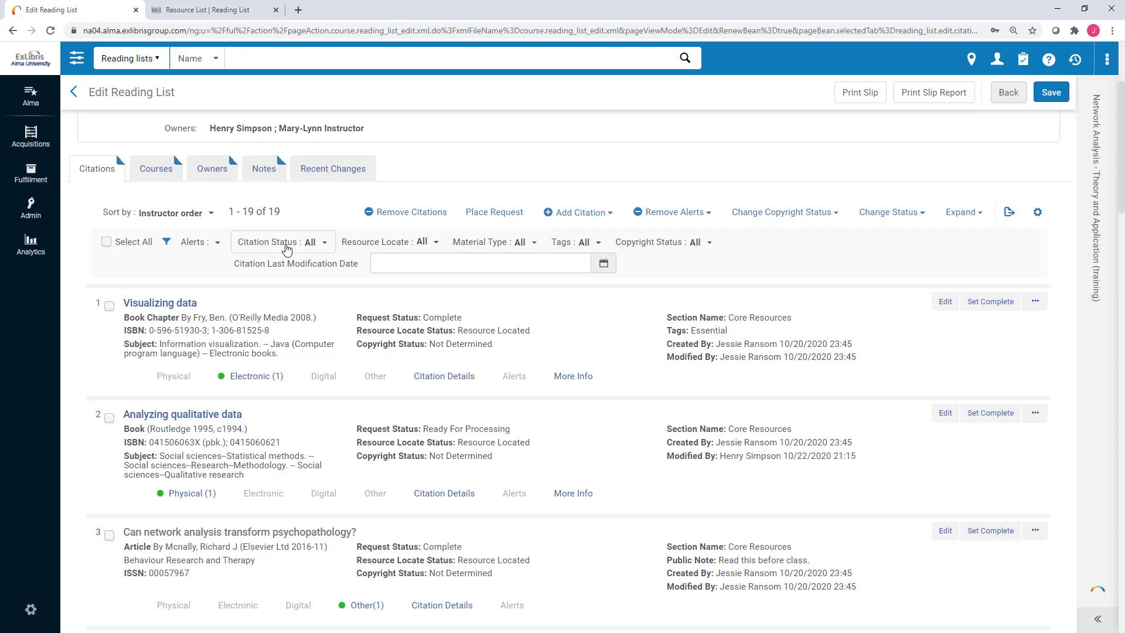
left_click(313, 245)
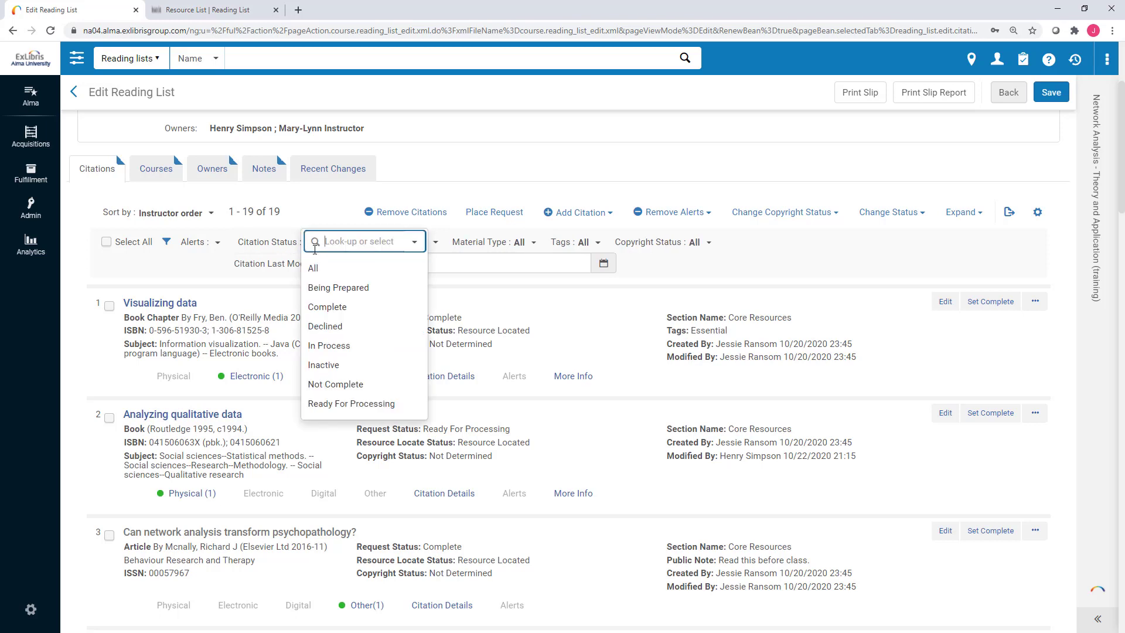
left_click(346, 384)
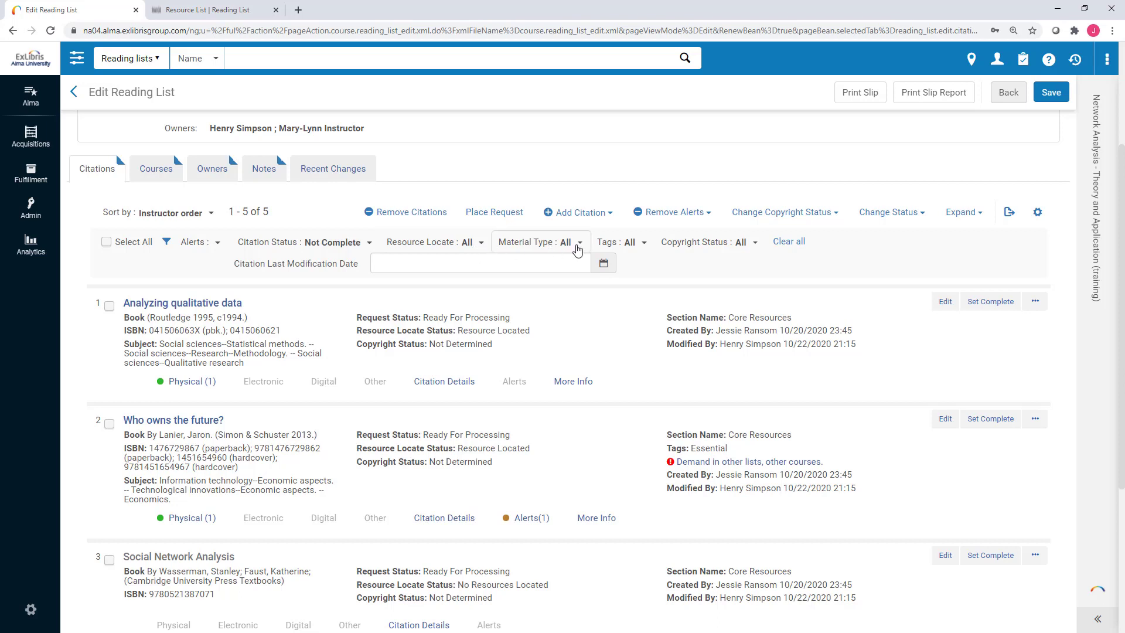
left_click(643, 242)
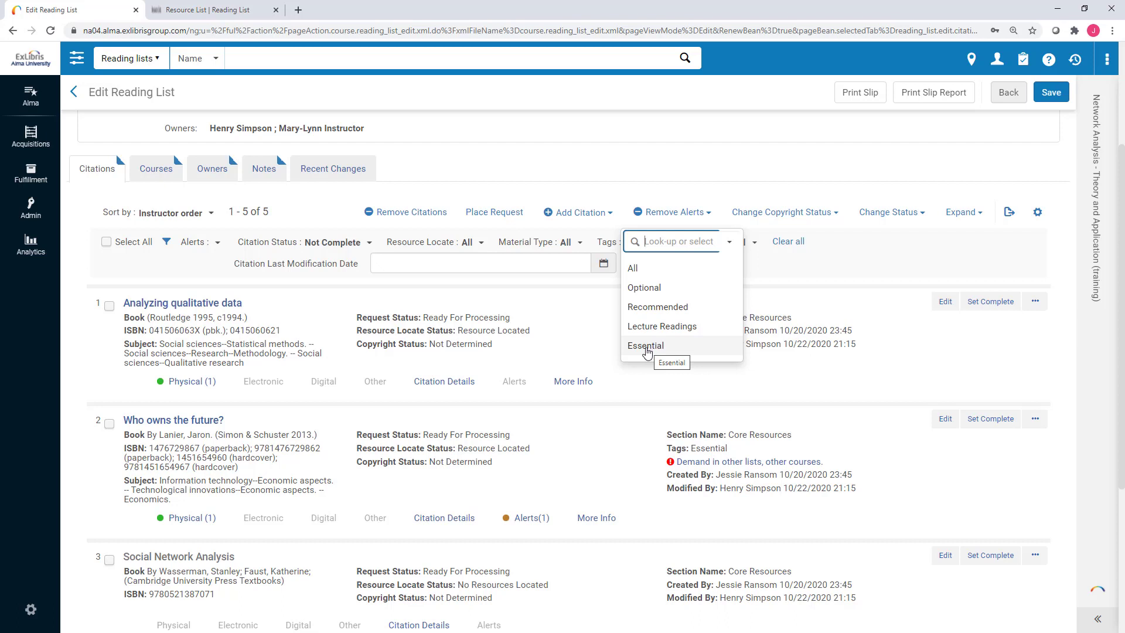
left_click(607, 233)
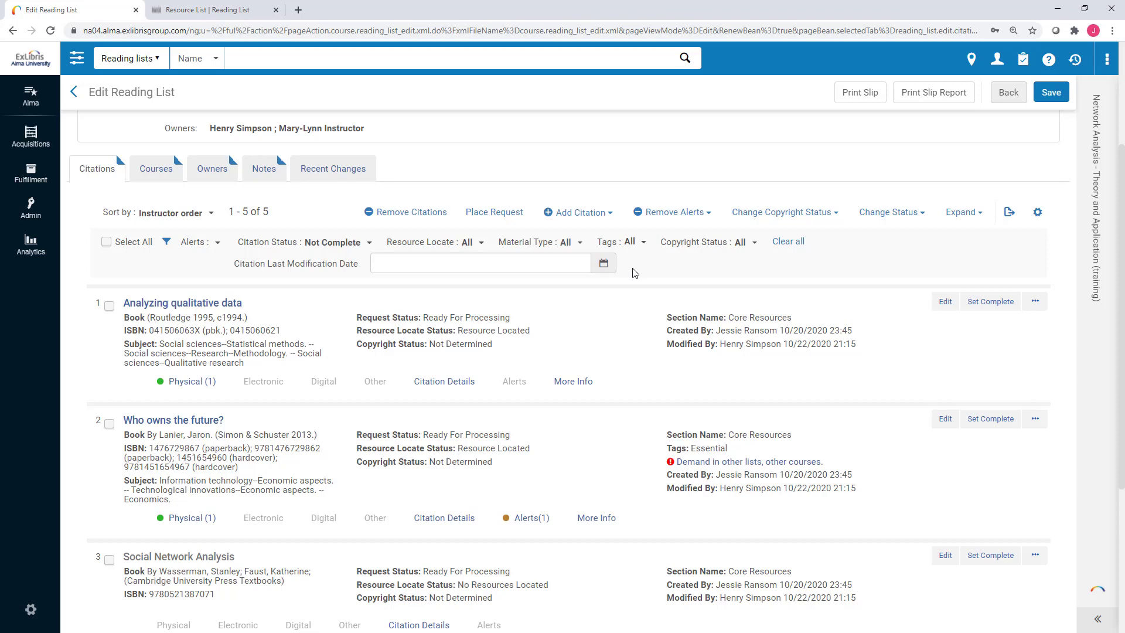
scroll(631, 335, "down", 1)
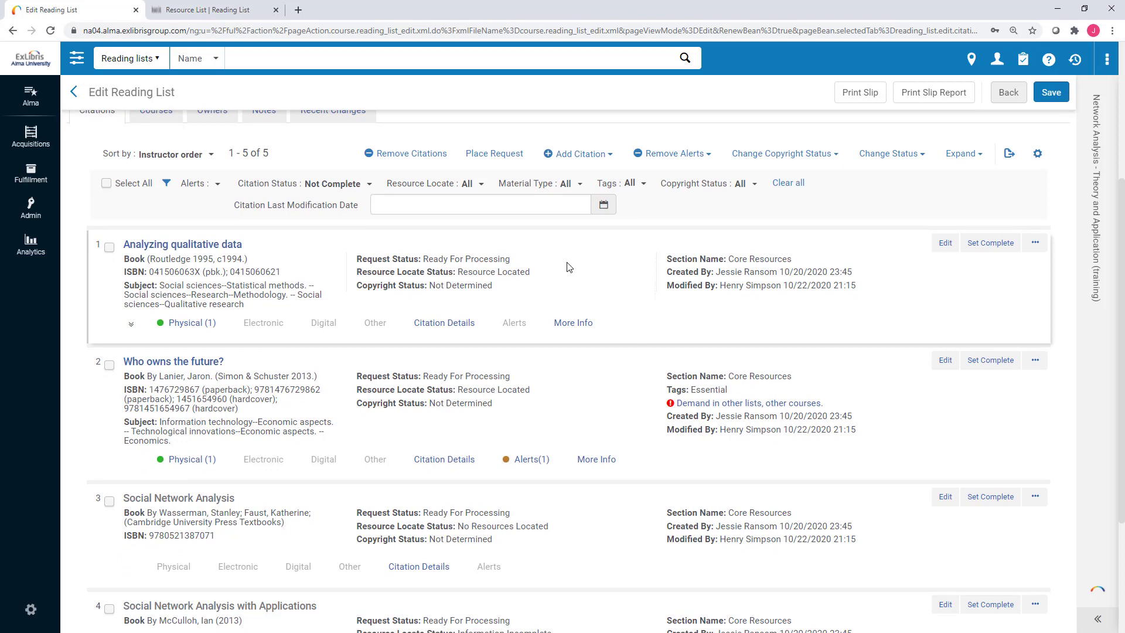
Show the Main Library holding (HA29 .A5828 1995) of Analyzing qualitative data and its more-actions menu.
left_click(200, 323)
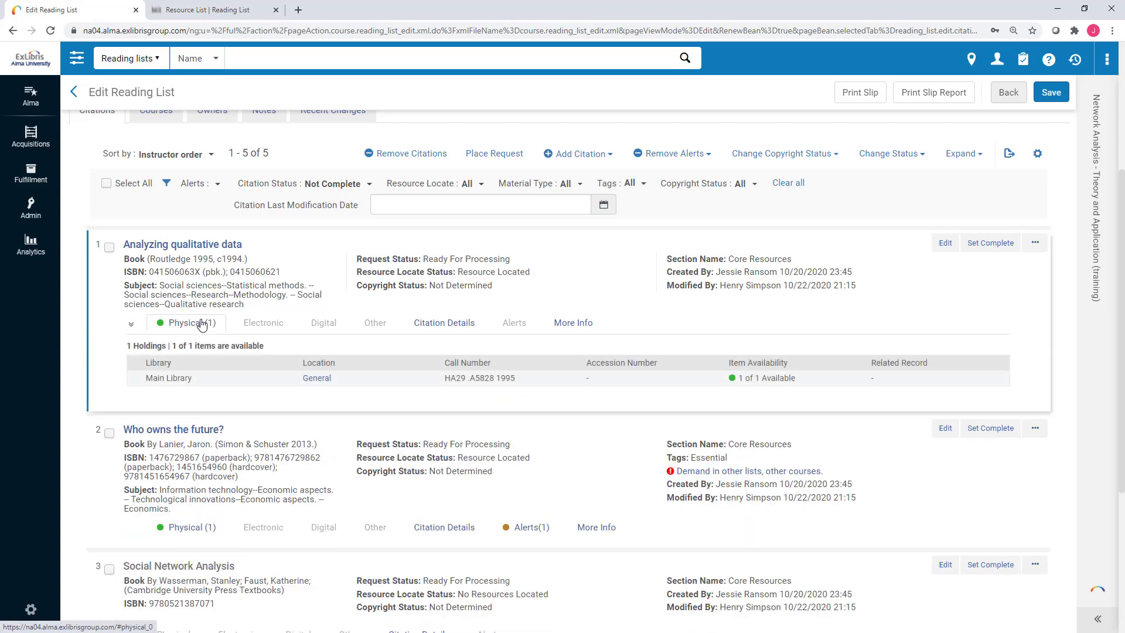
left_click(201, 324)
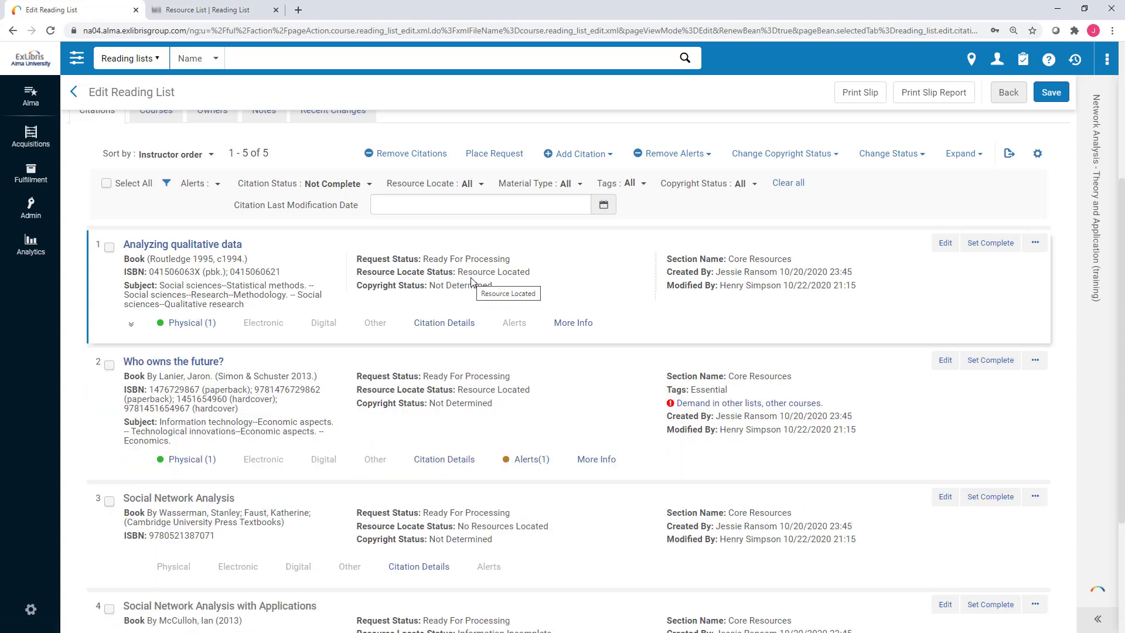
left_click(167, 323)
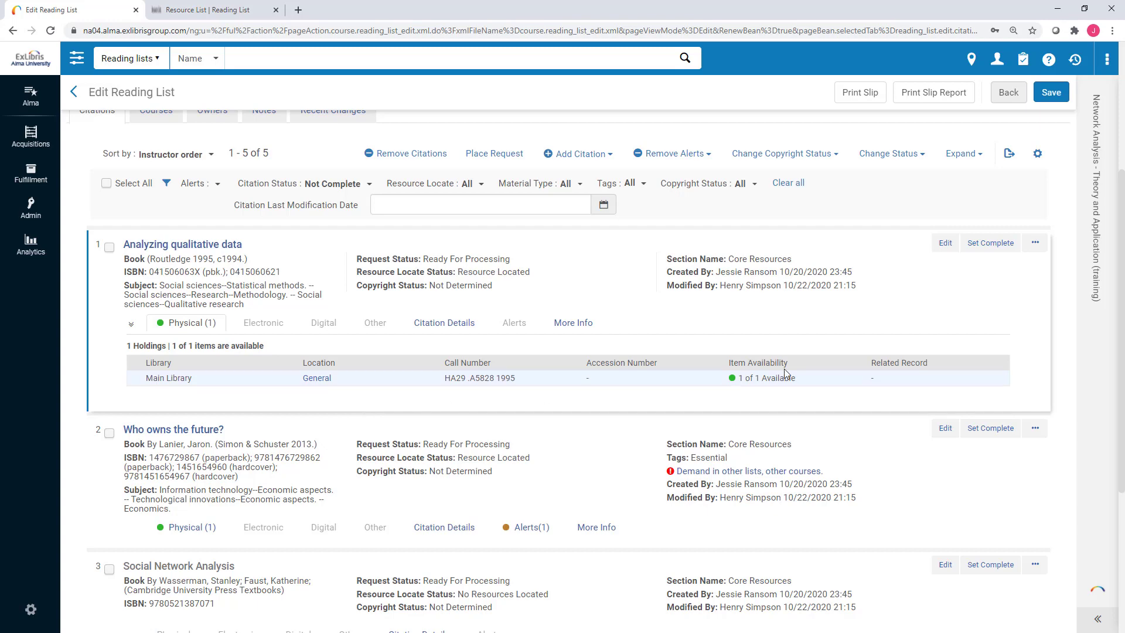
left_click(1033, 244)
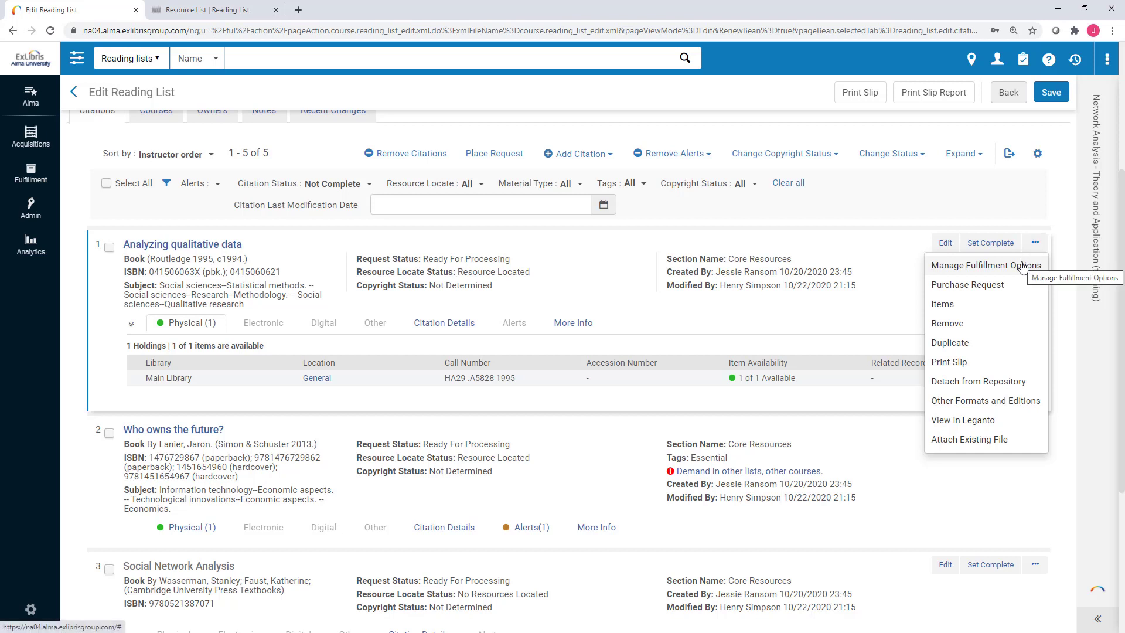
Go to Manage Fulfillment Options for Analyzing qualitative data and start Place Request.
left_click(1022, 266)
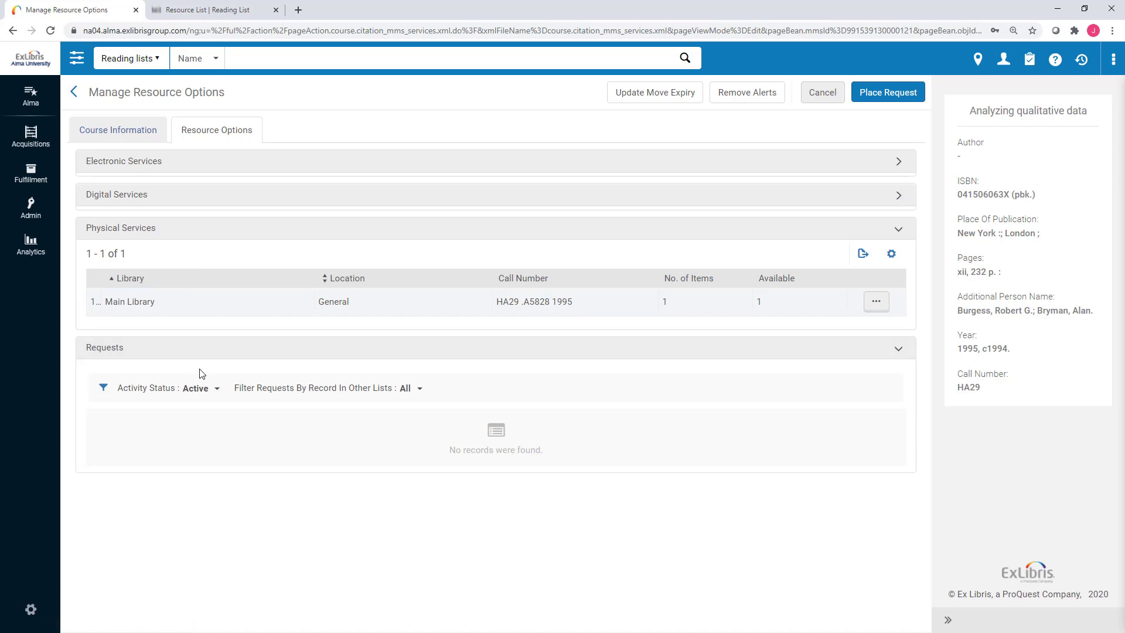
left_click(906, 100)
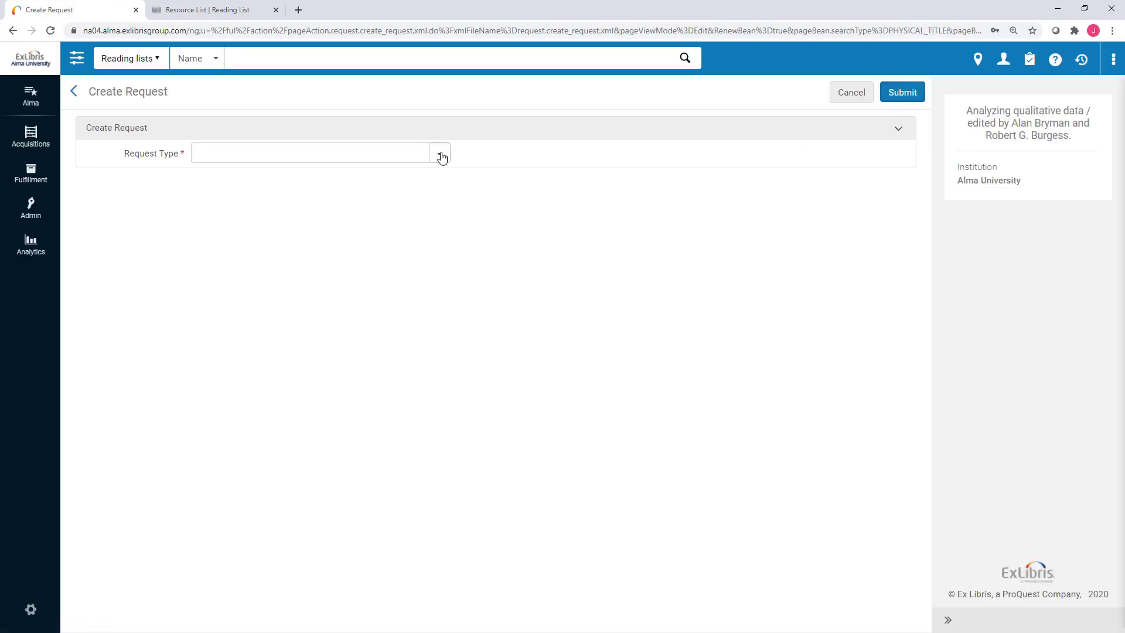
Set the request to Move temporarily, to Main Library, destination location Reserves.
left_click(441, 155)
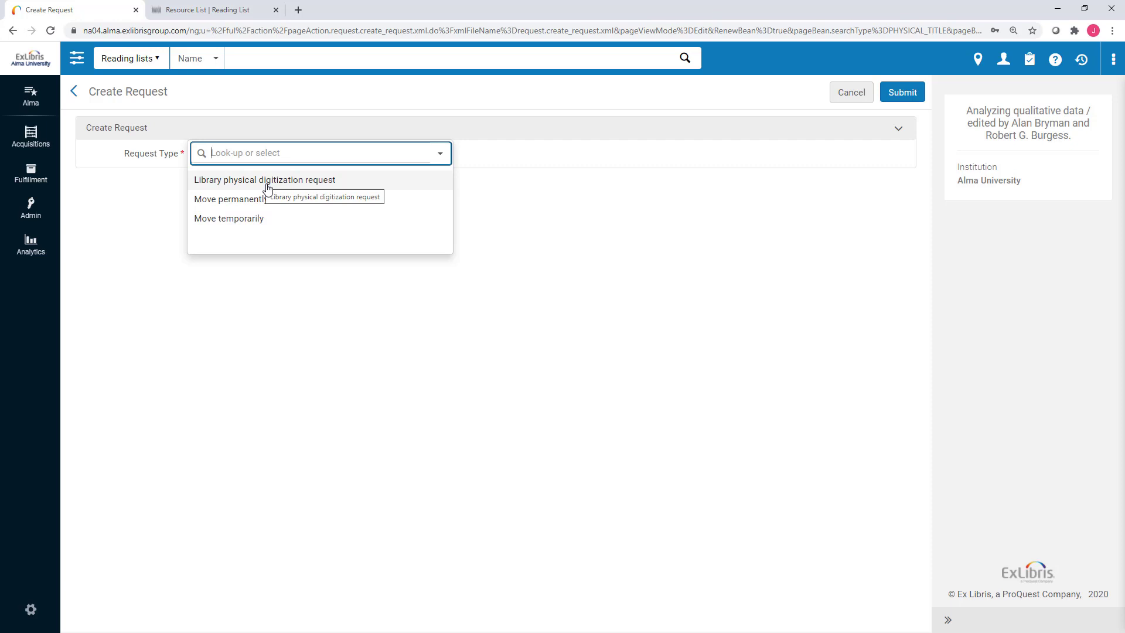
left_click(261, 226)
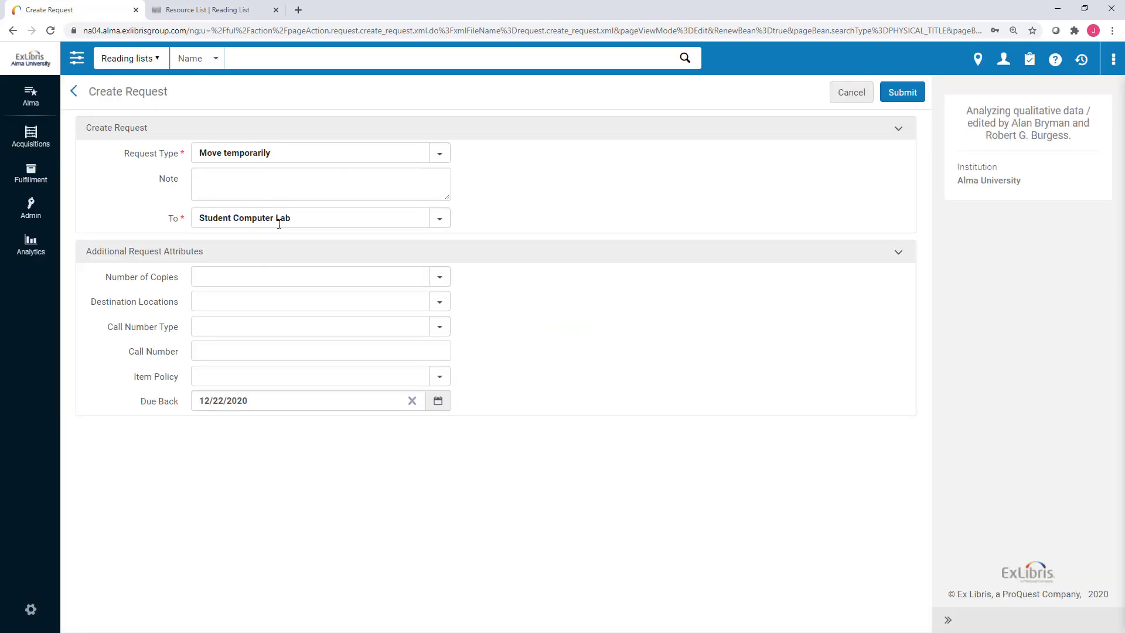
left_click(280, 219)
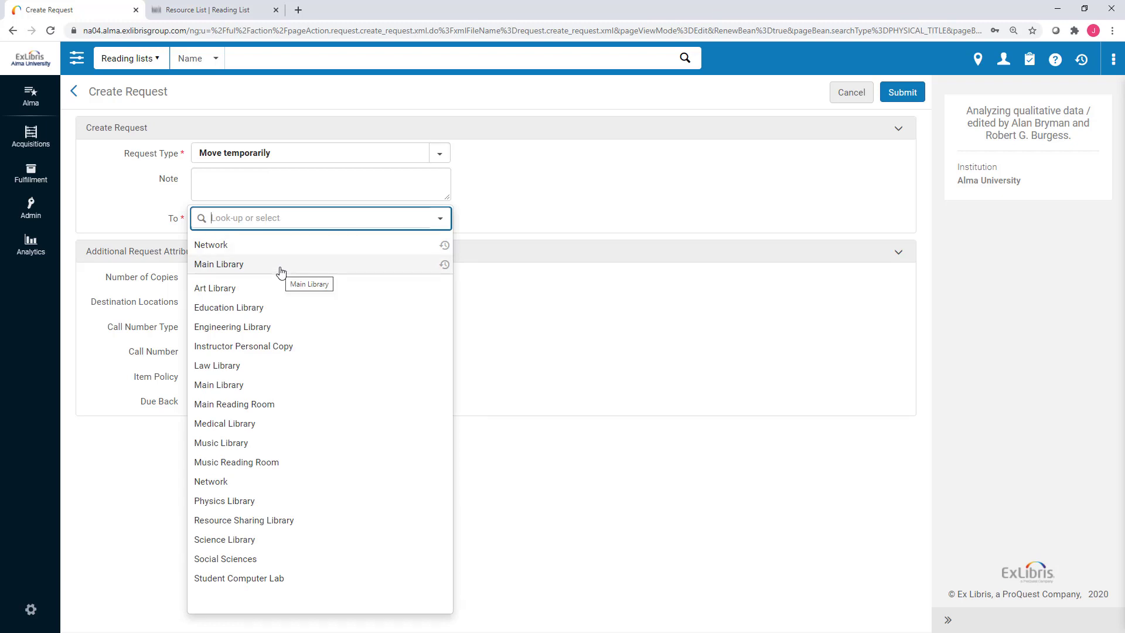
left_click(280, 272)
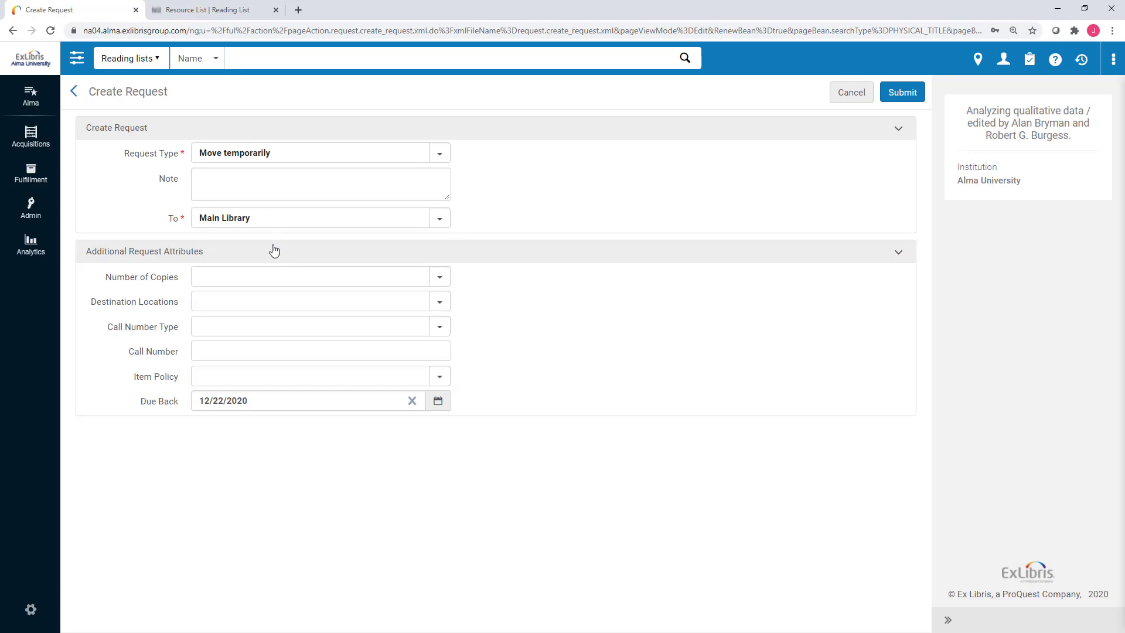
left_click(269, 304)
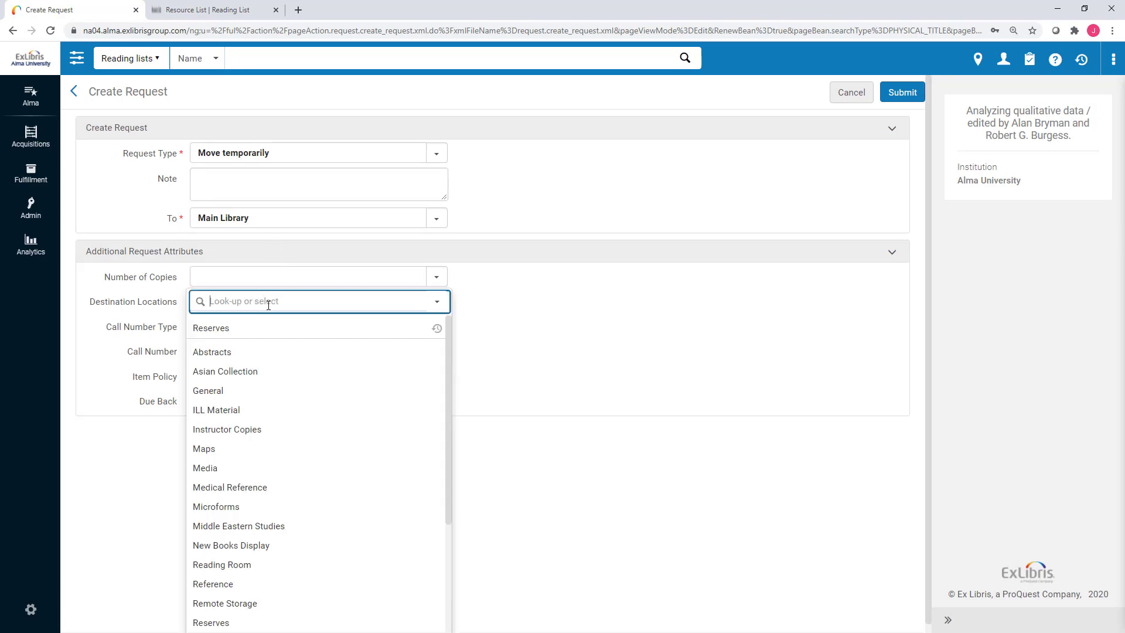
left_click(264, 330)
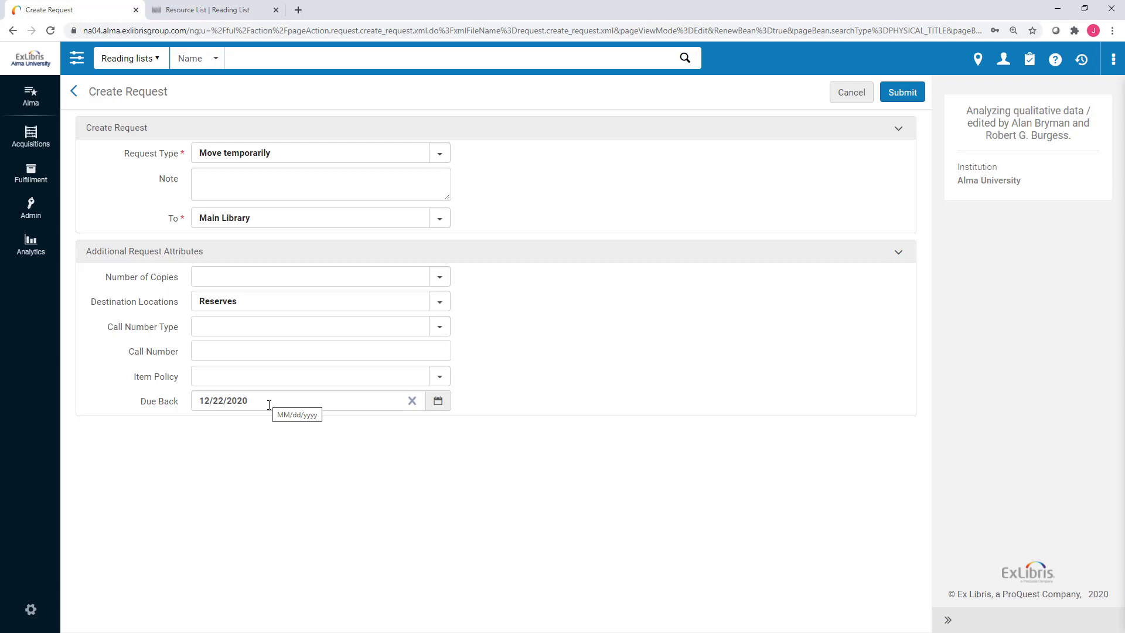
Submit the move request and return to the Edit Reading List page.
left_click(304, 276)
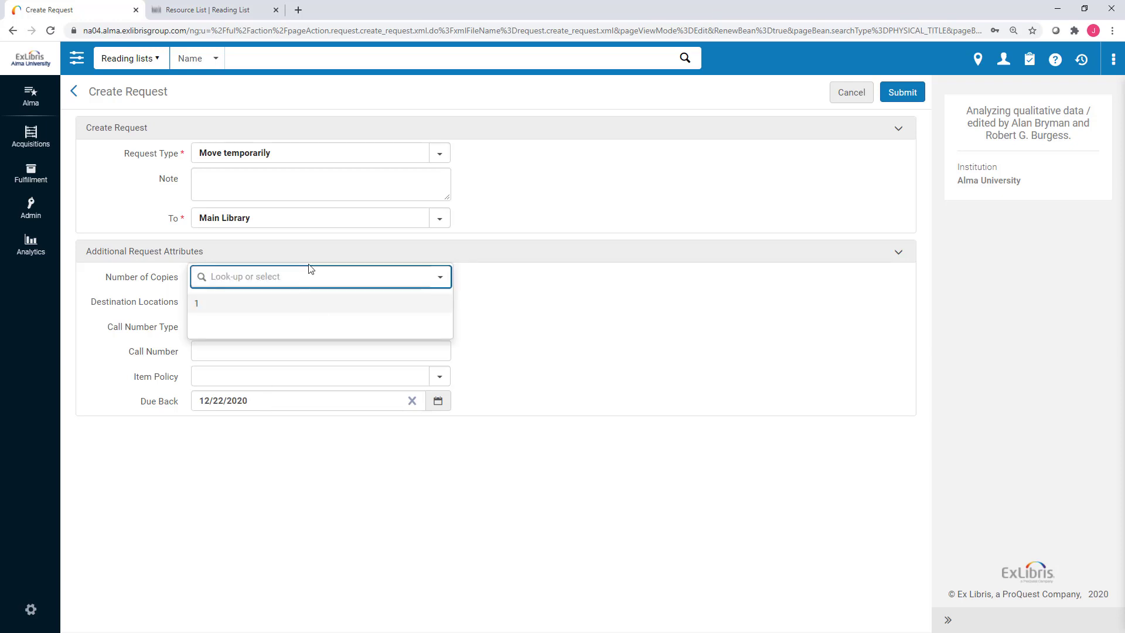
left_click(530, 279)
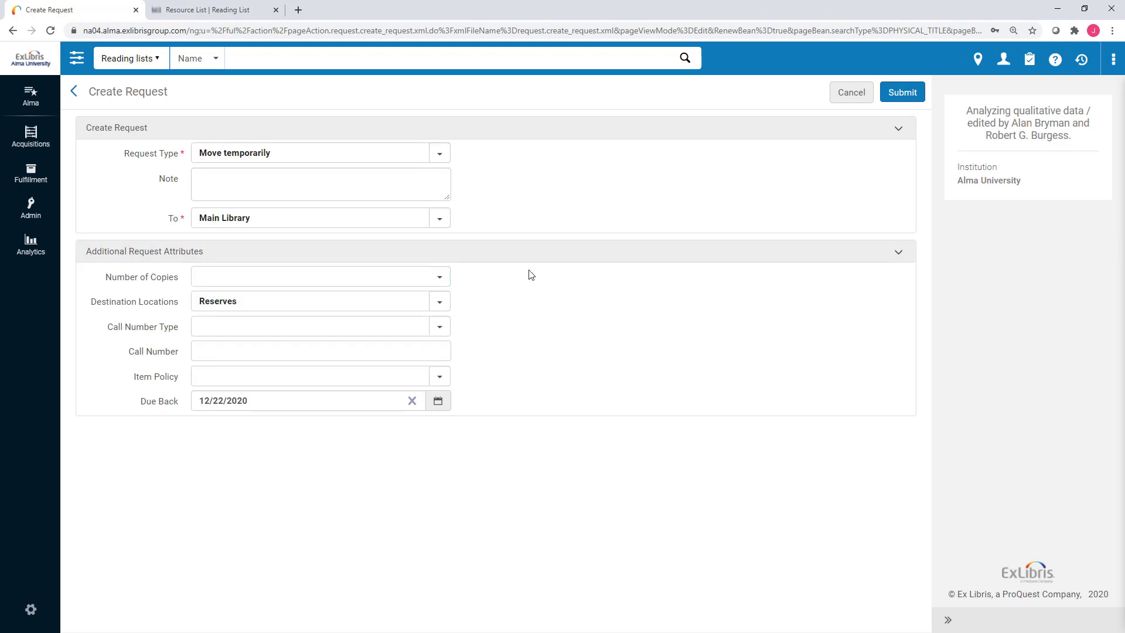
left_click(901, 90)
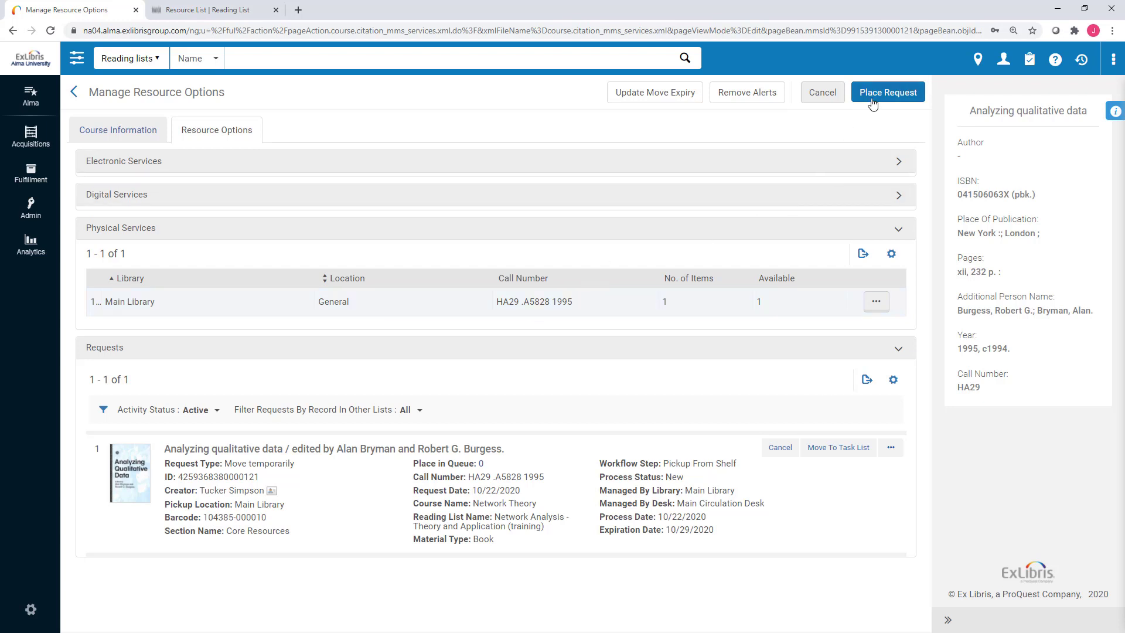
left_click(830, 95)
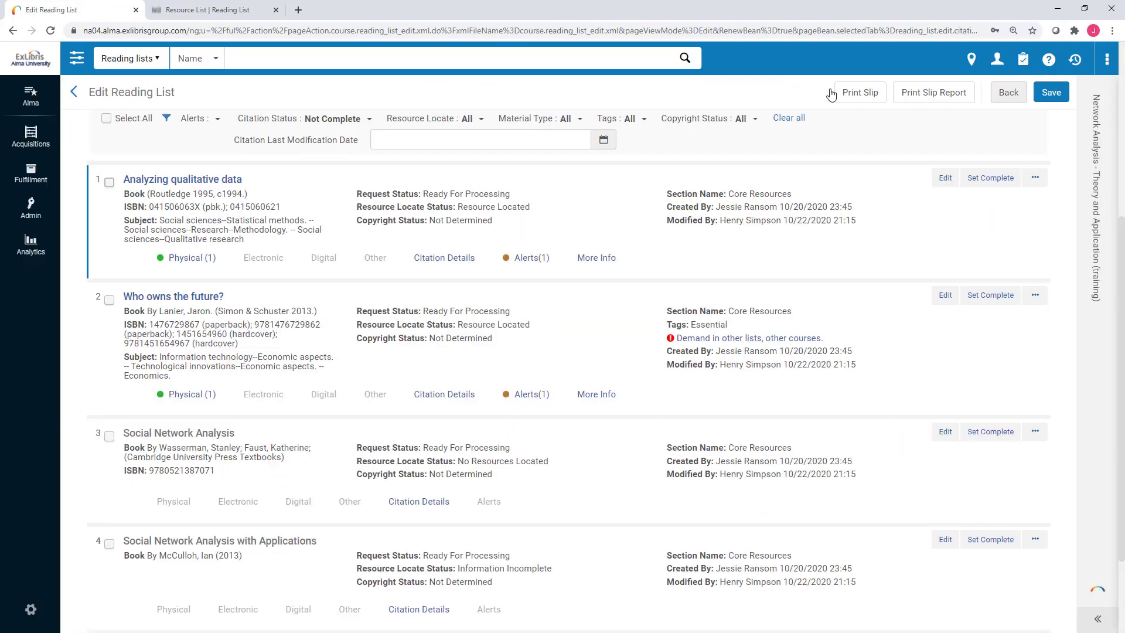
View Analyzing qualitative data's holdings and its Citation Move Request In Process alert, then collapse it.
left_click(194, 258)
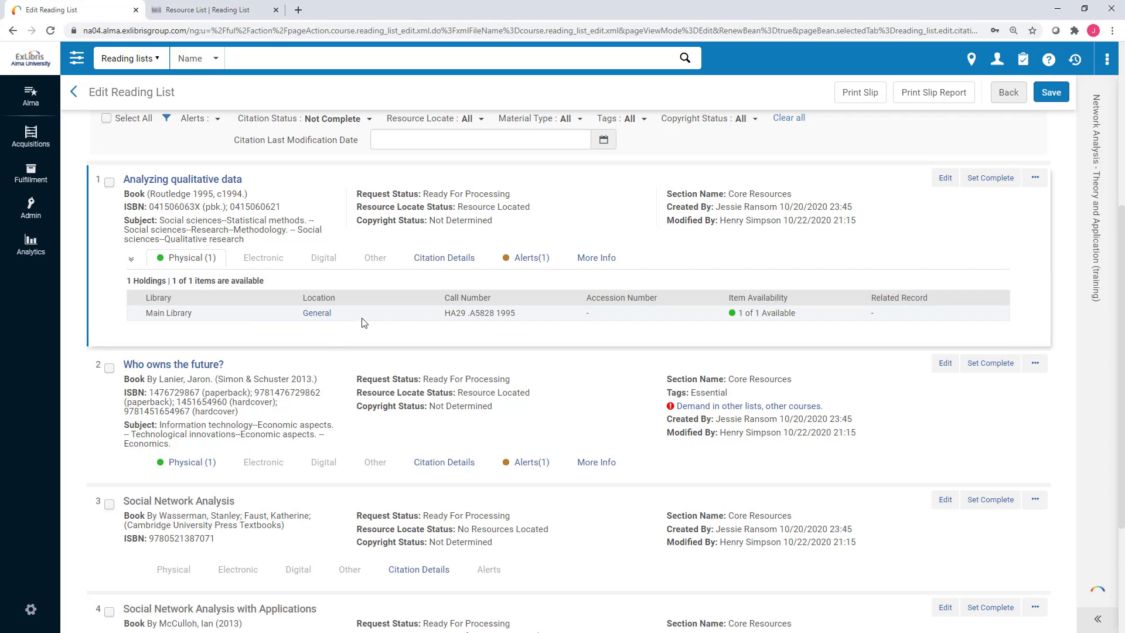
left_click(523, 268)
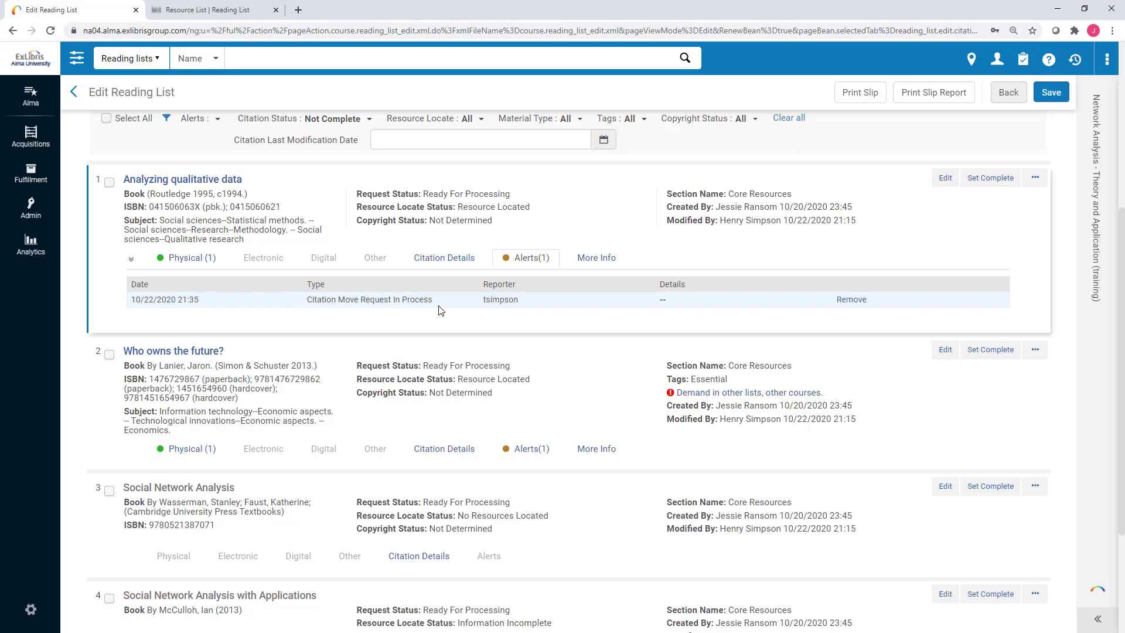
left_click(504, 264)
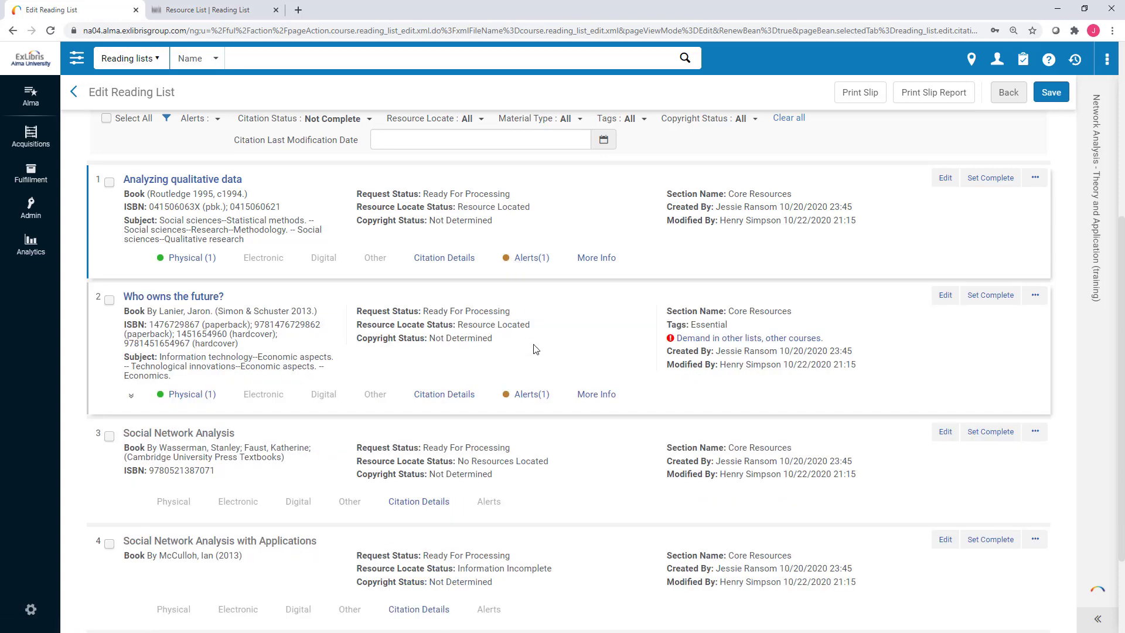
scroll(535, 349, "up", 1)
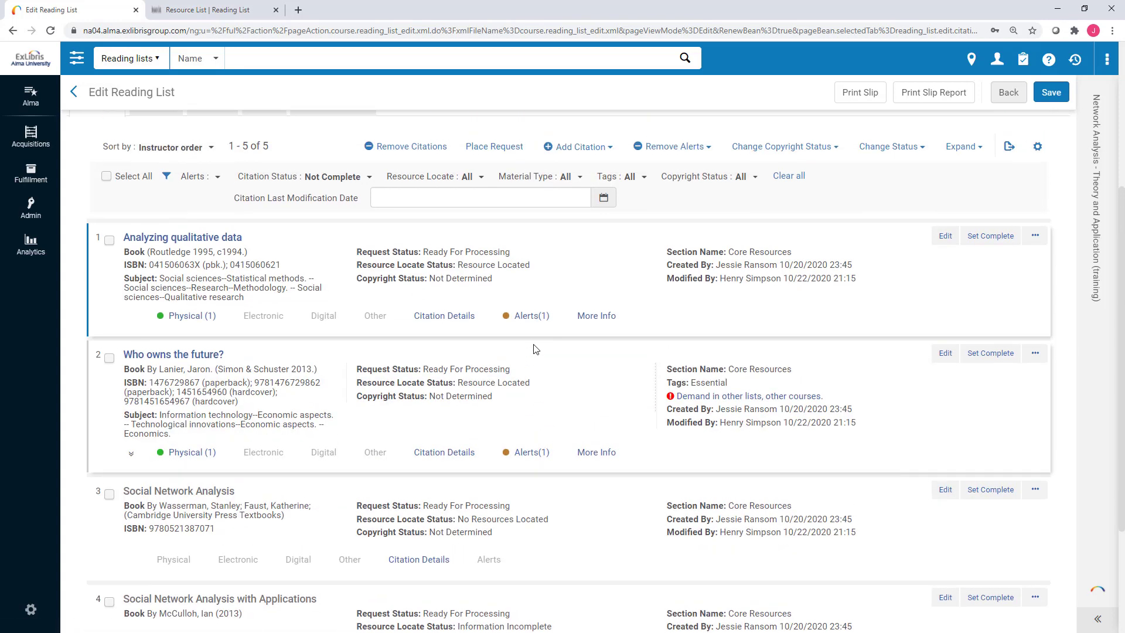
Show the Who owns the future? alert, a 10/21/2020 new note asking to scan chapter 3.
left_click(109, 240)
left_click(109, 359)
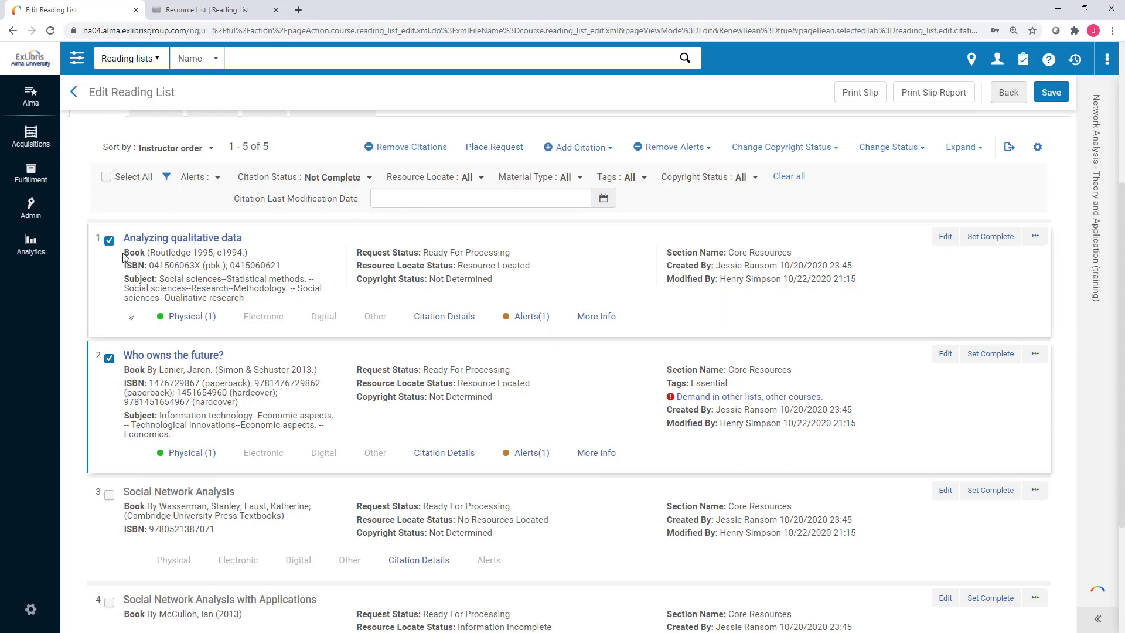
left_click(110, 241)
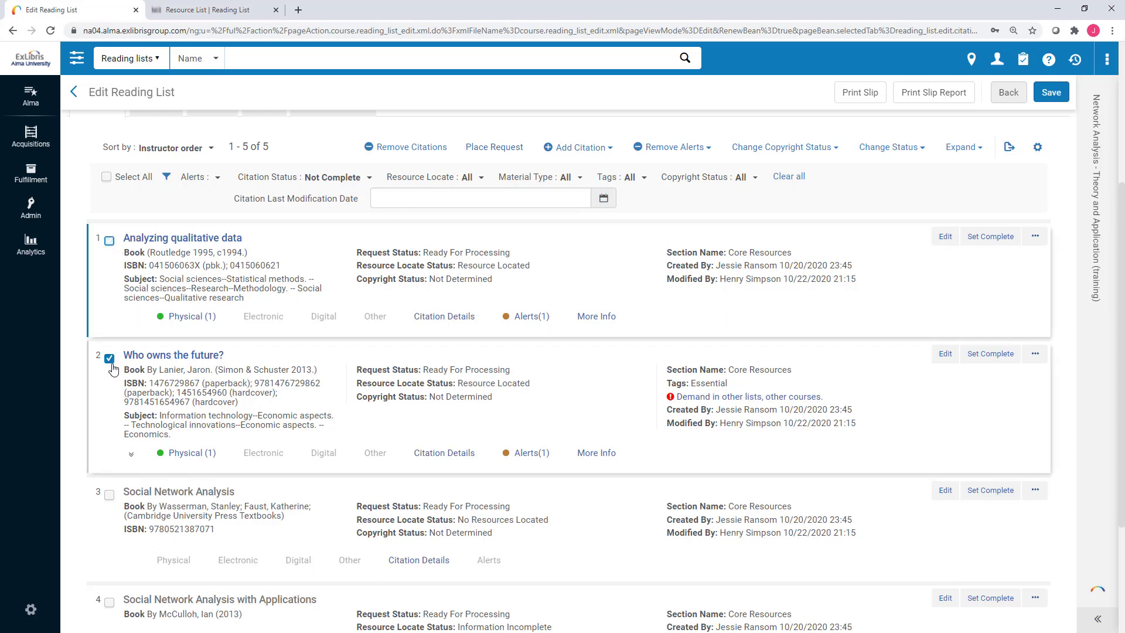
left_click(110, 358)
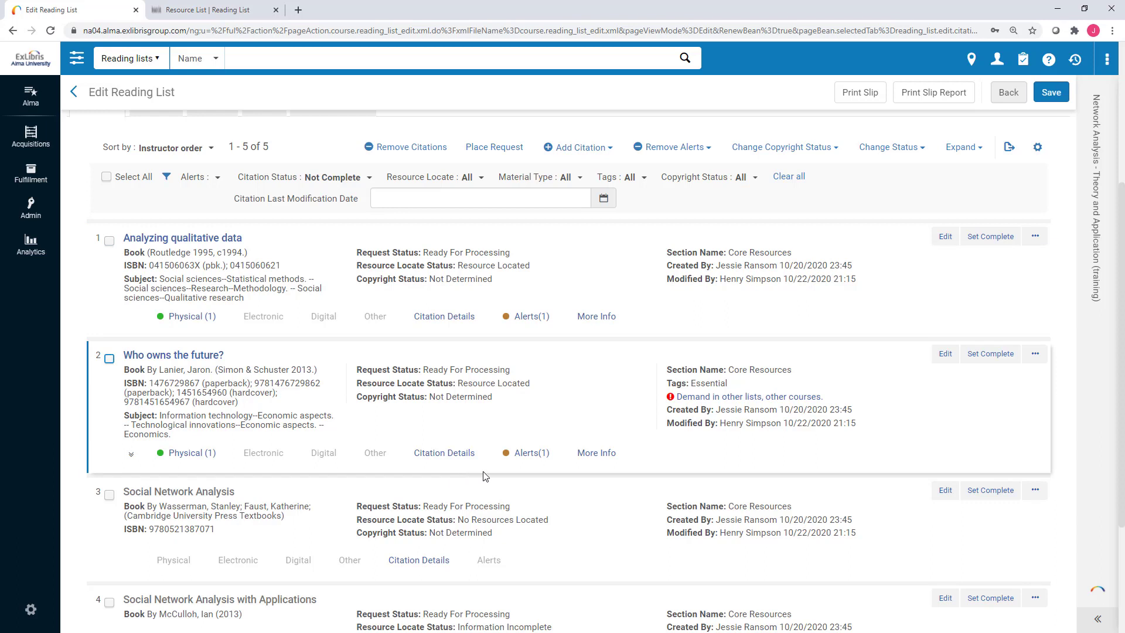
left_click(537, 455)
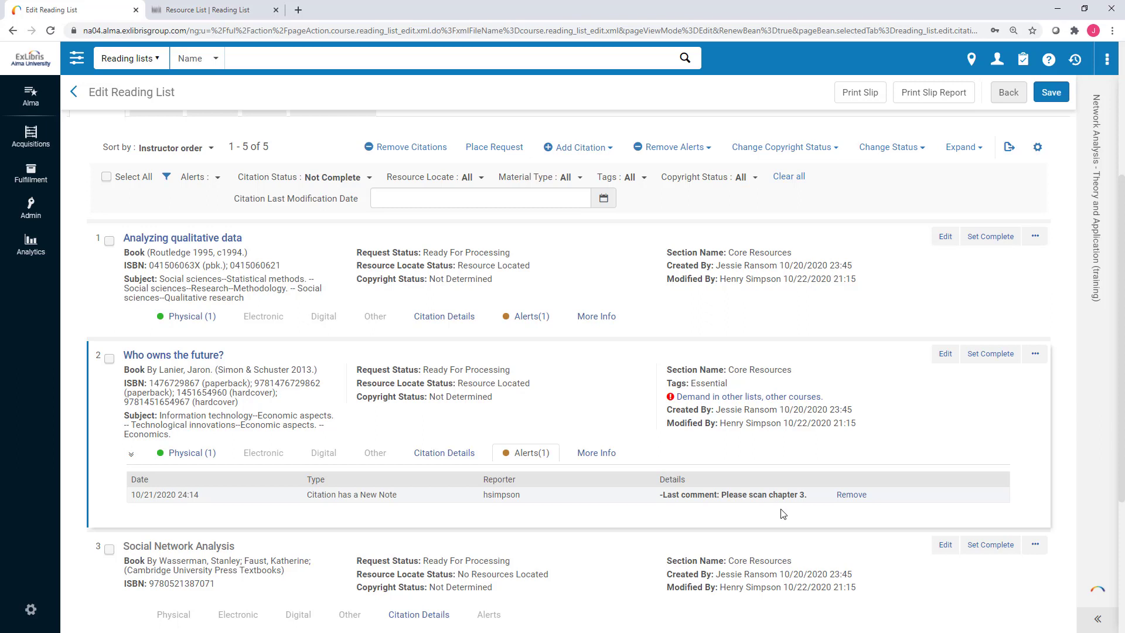
Start a Library physical digitization request for Who owns the future?, then cancel it.
left_click(1034, 355)
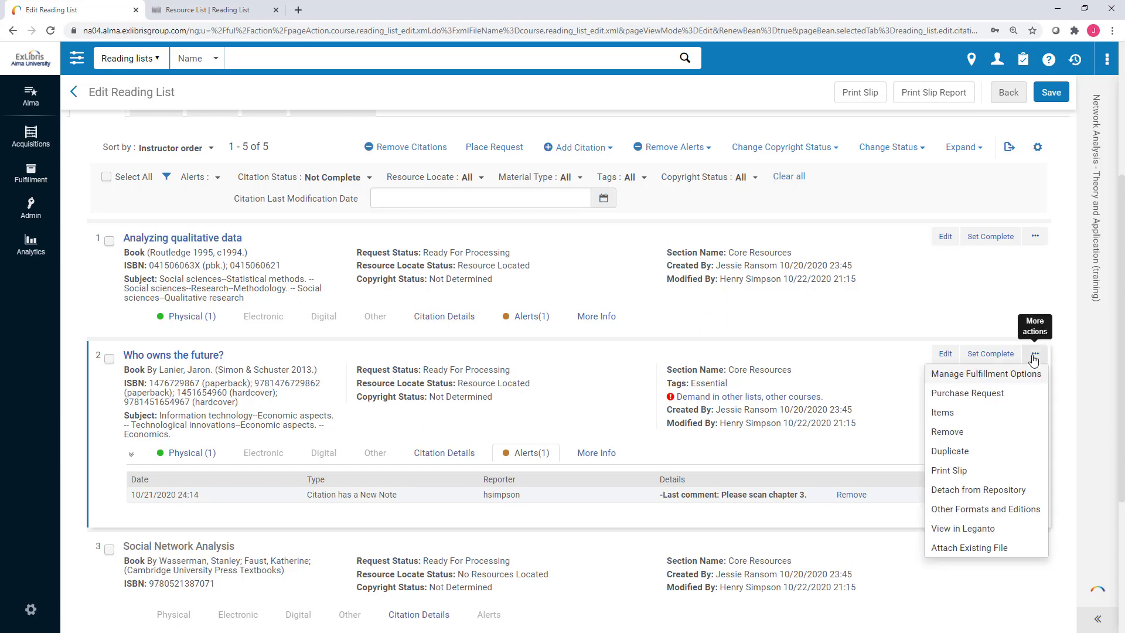
left_click(986, 381)
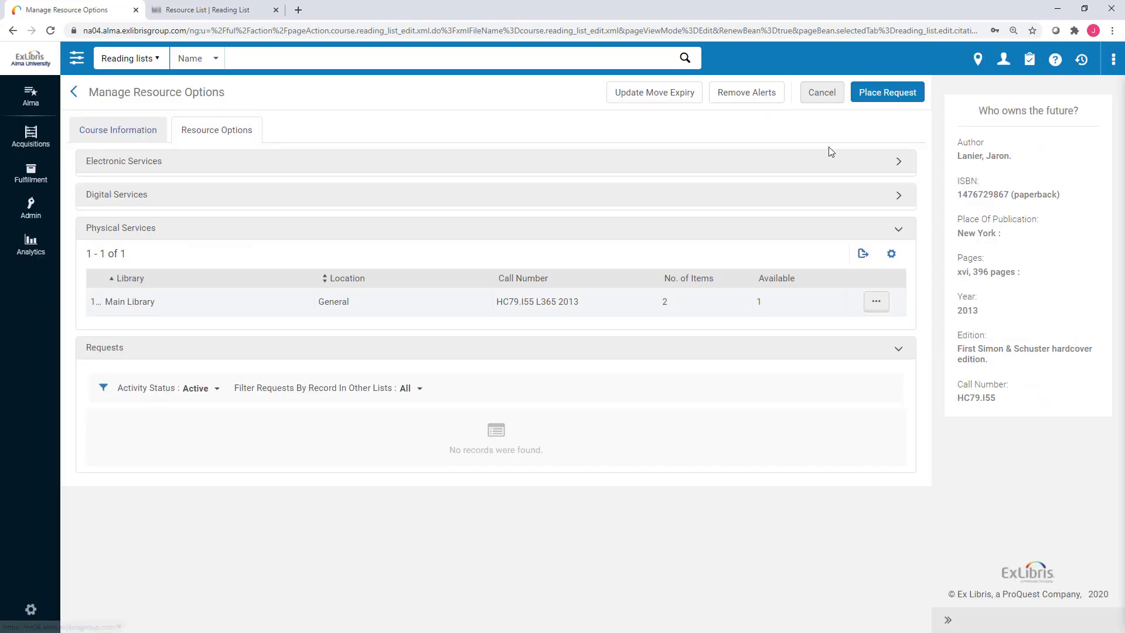
left_click(863, 93)
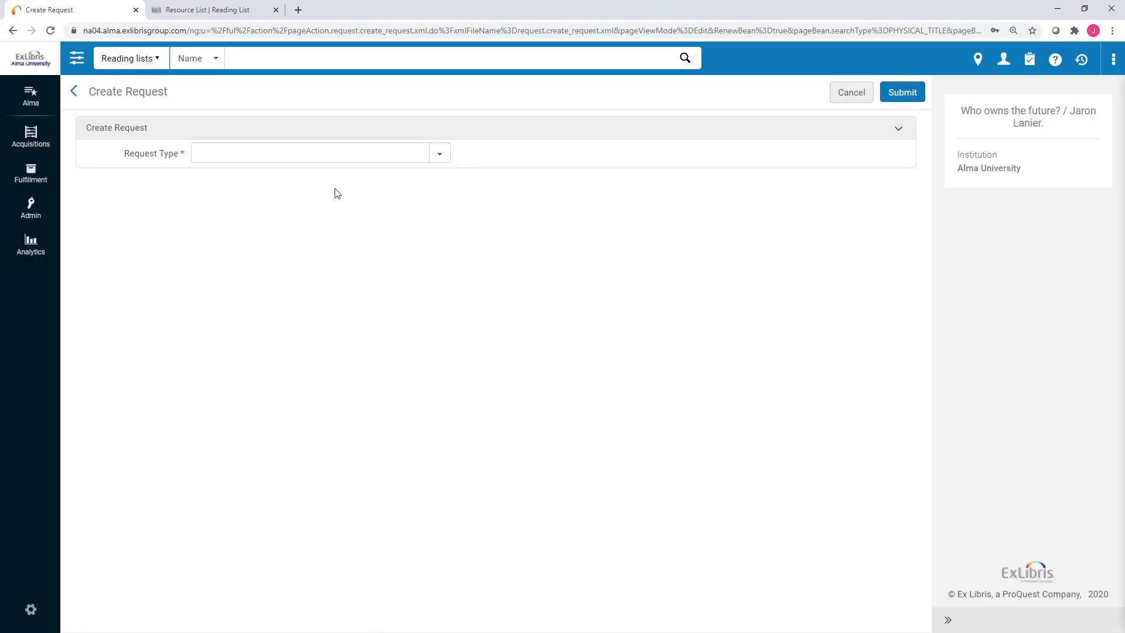
left_click(367, 156)
left_click(328, 180)
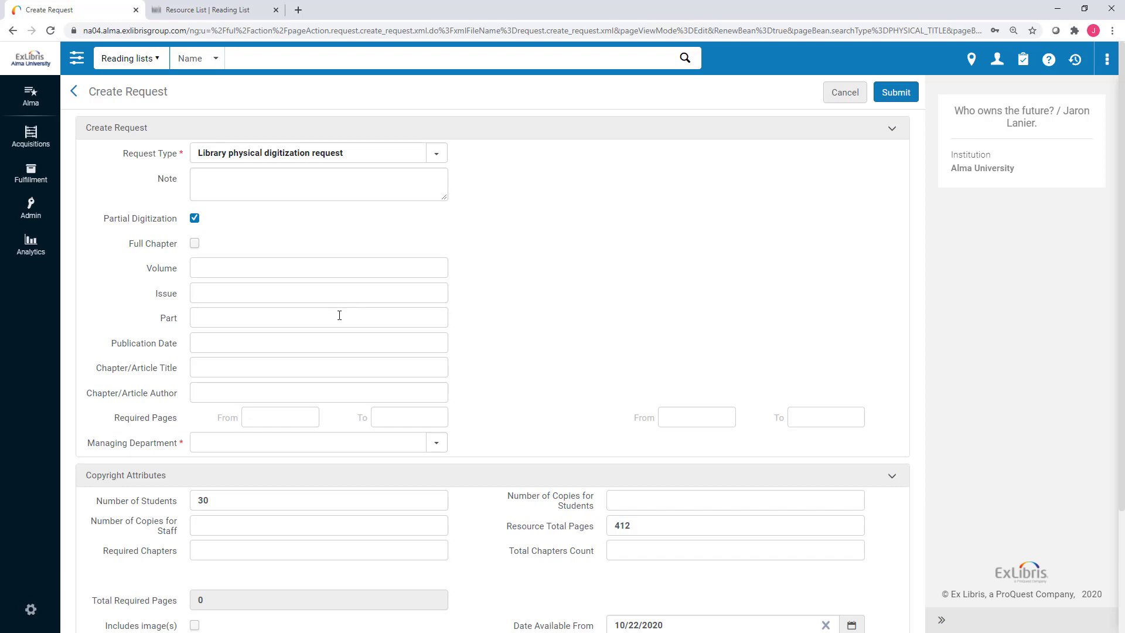
left_click(833, 104)
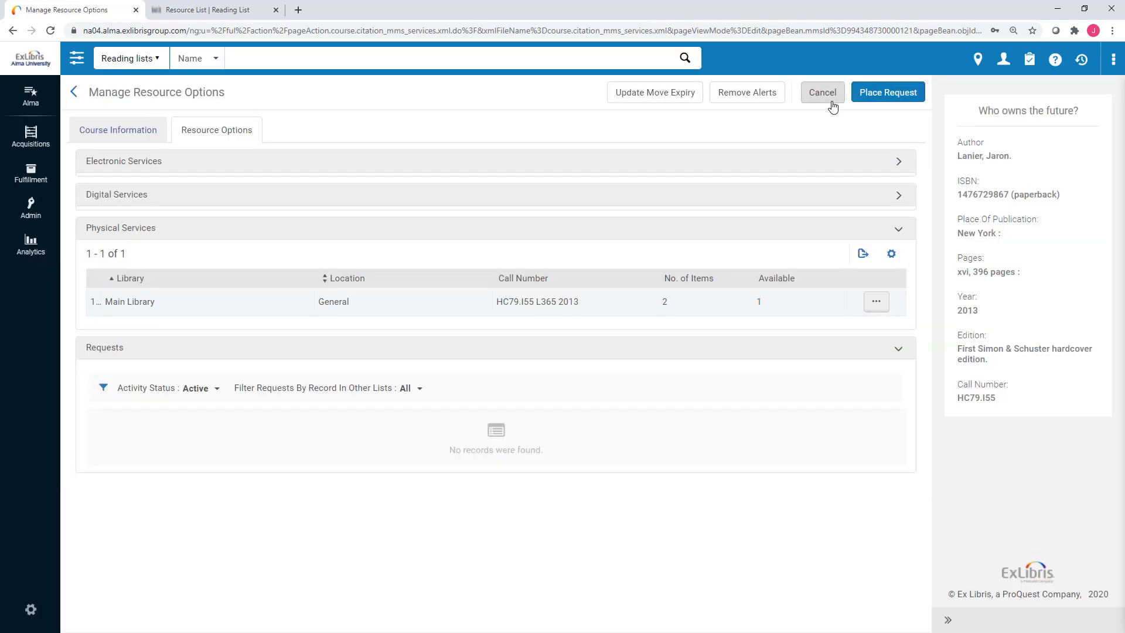
left_click(833, 104)
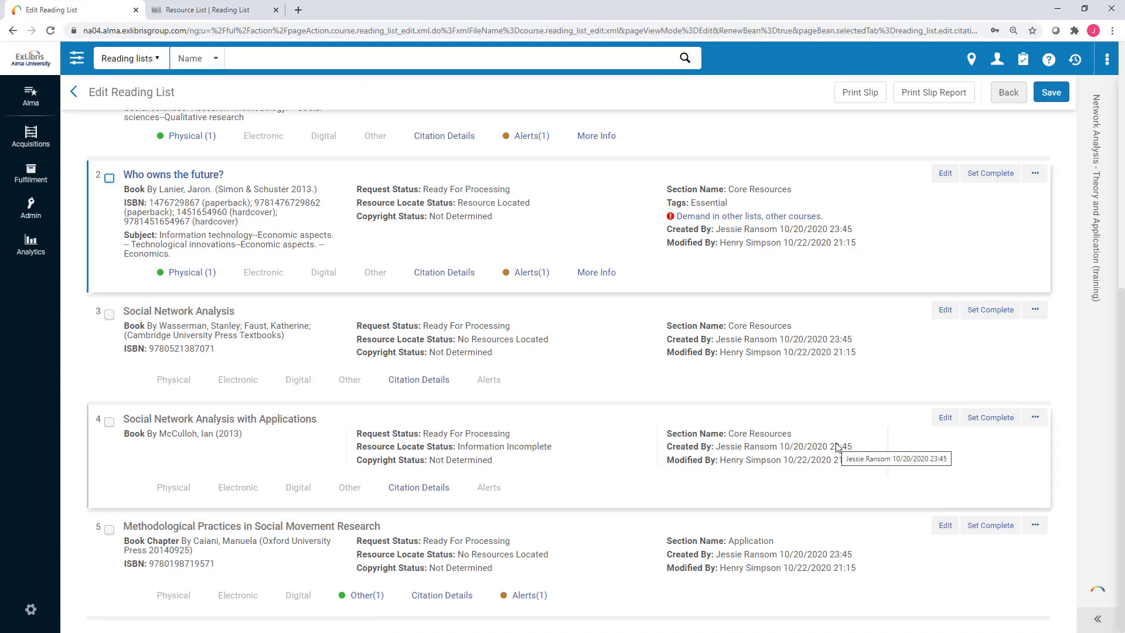
Reveal the Alerts(1) entry on Who owns the future? requesting a chapter 3 scan.
scroll(836, 446, "up", 1)
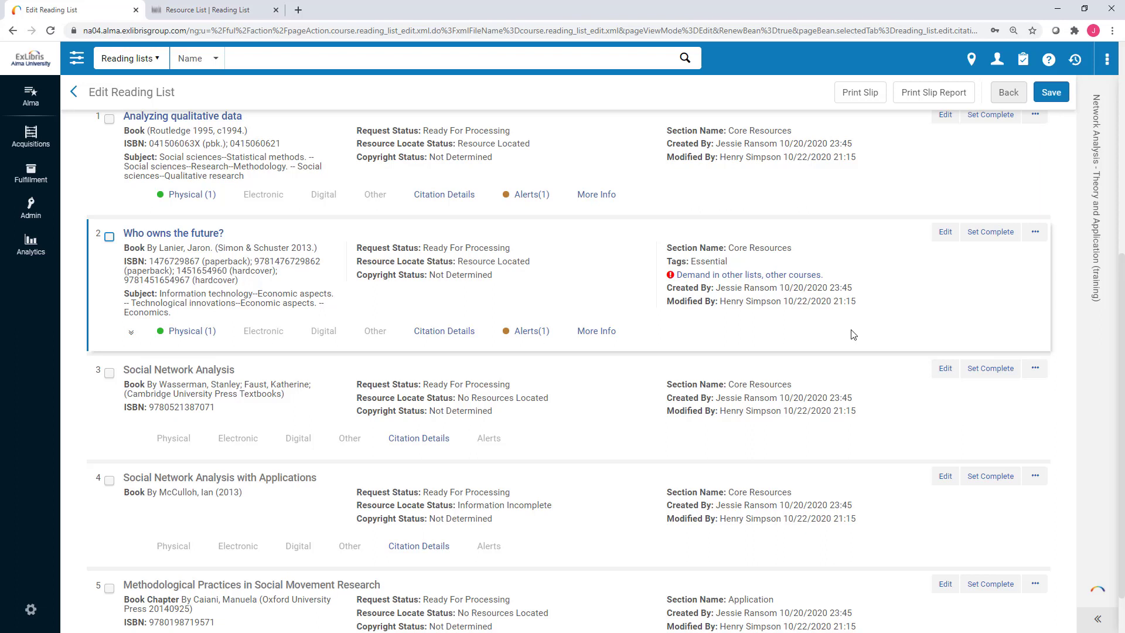
left_click(535, 340)
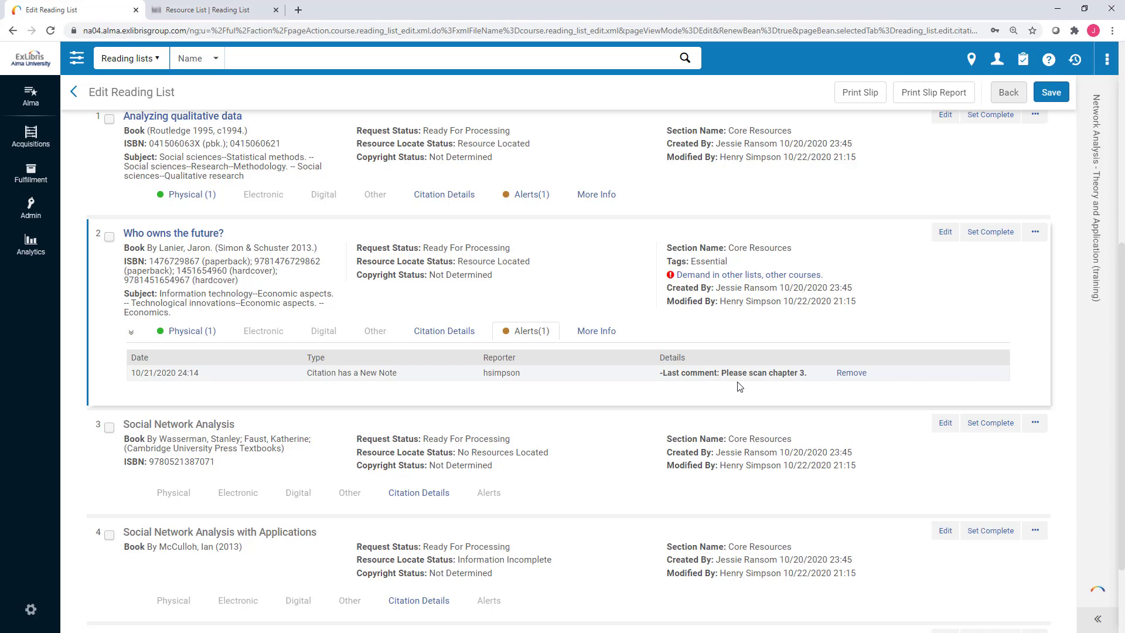
Upload Chapter 3.pdf to the Who owns the future? citation and save, so it shows Other(1).
left_click(944, 237)
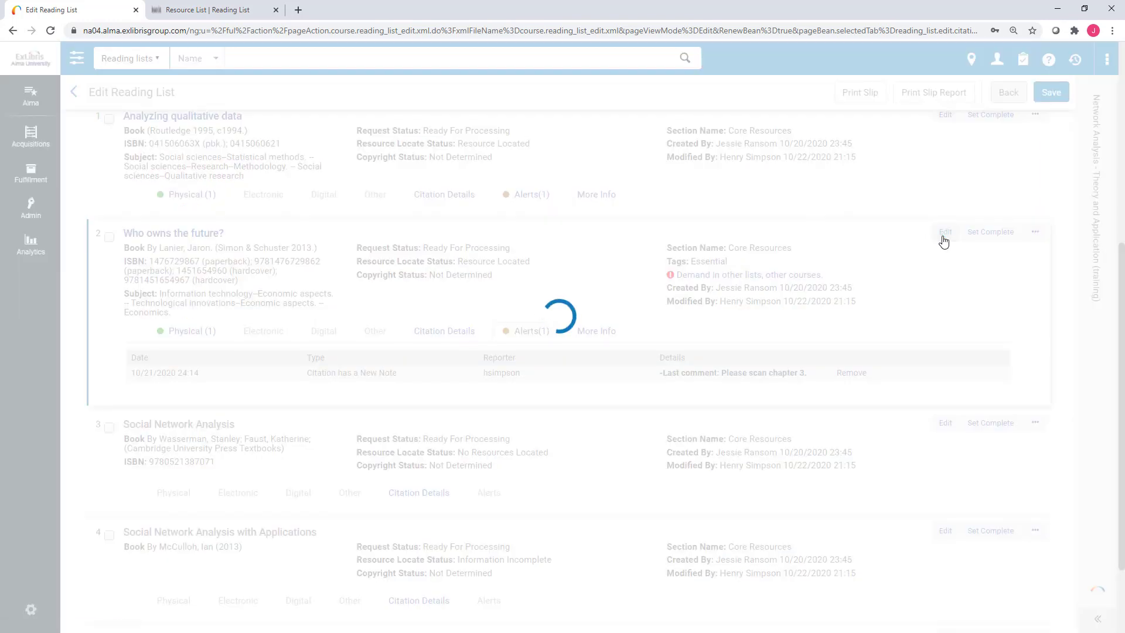
scroll(603, 381, "down", 7)
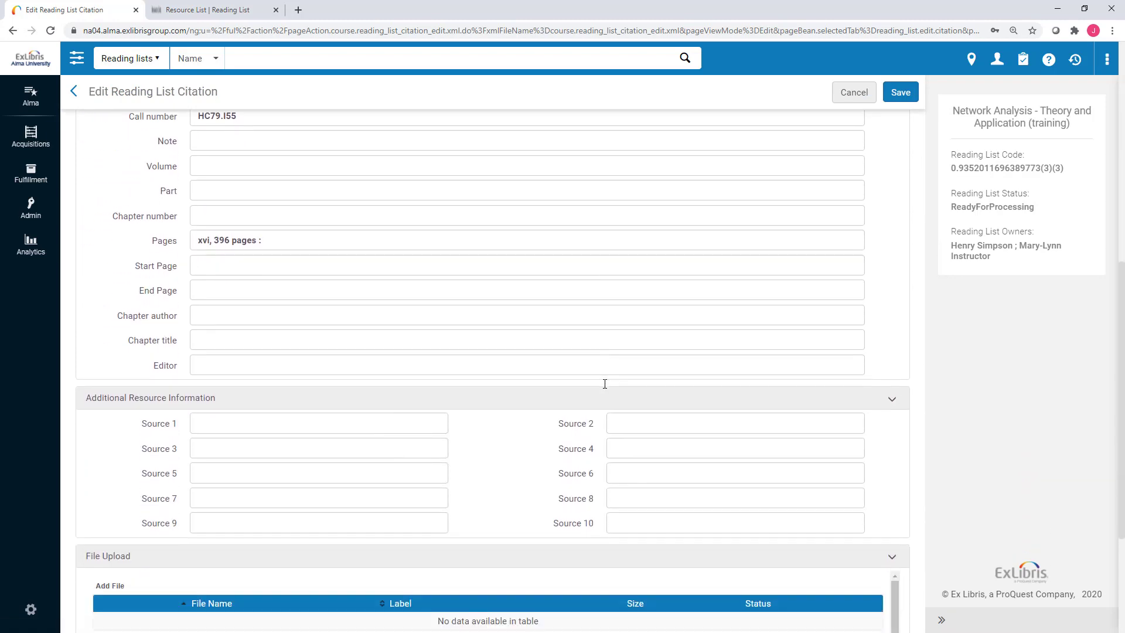
scroll(604, 384, "up", 8)
scroll(605, 384, "down", 5)
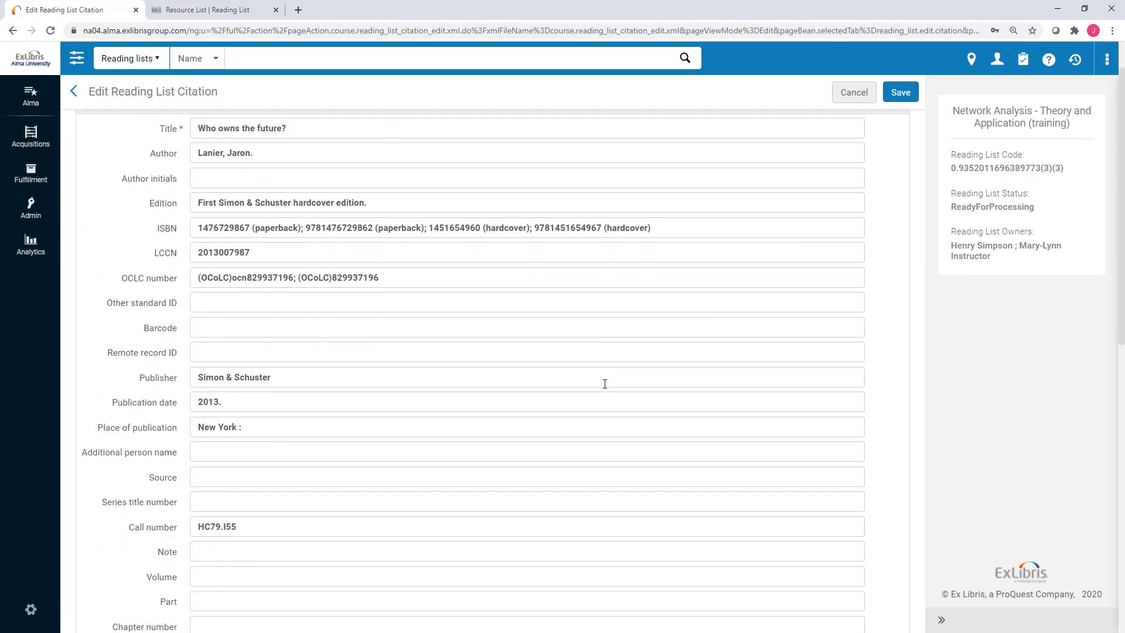
scroll(605, 384, "down", 5)
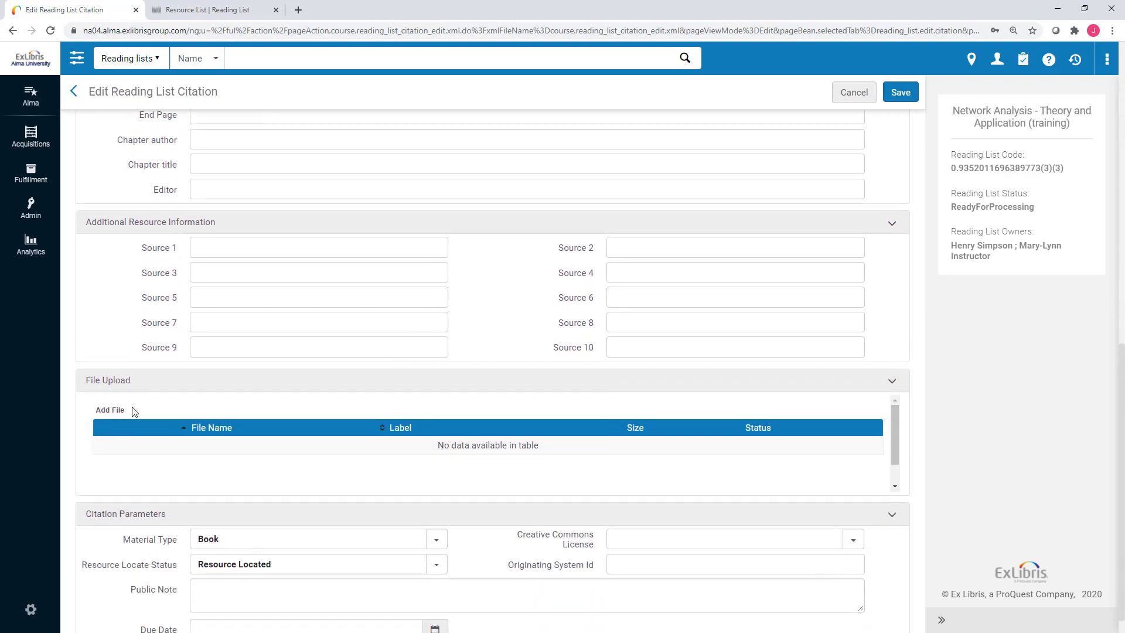
left_click(116, 412)
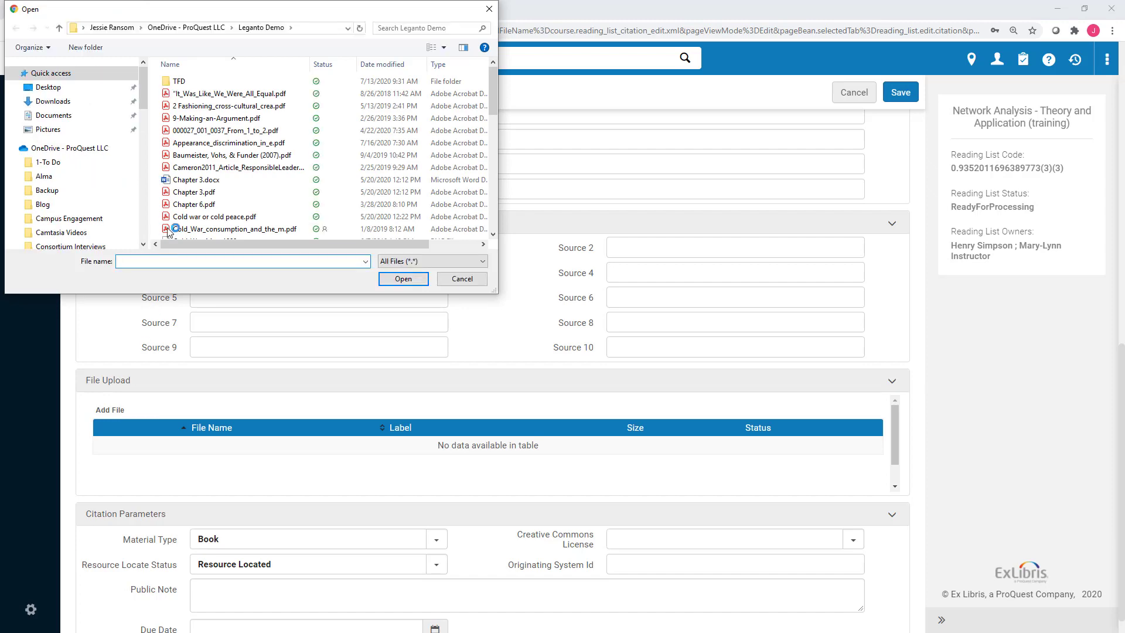
left_click(188, 193)
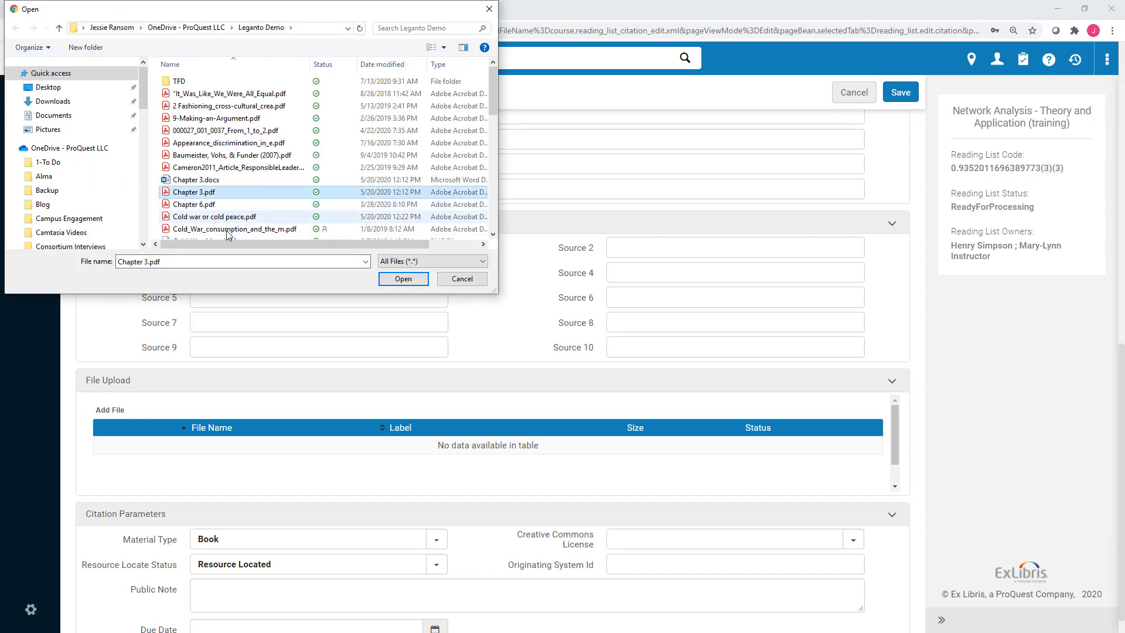
left_click(403, 280)
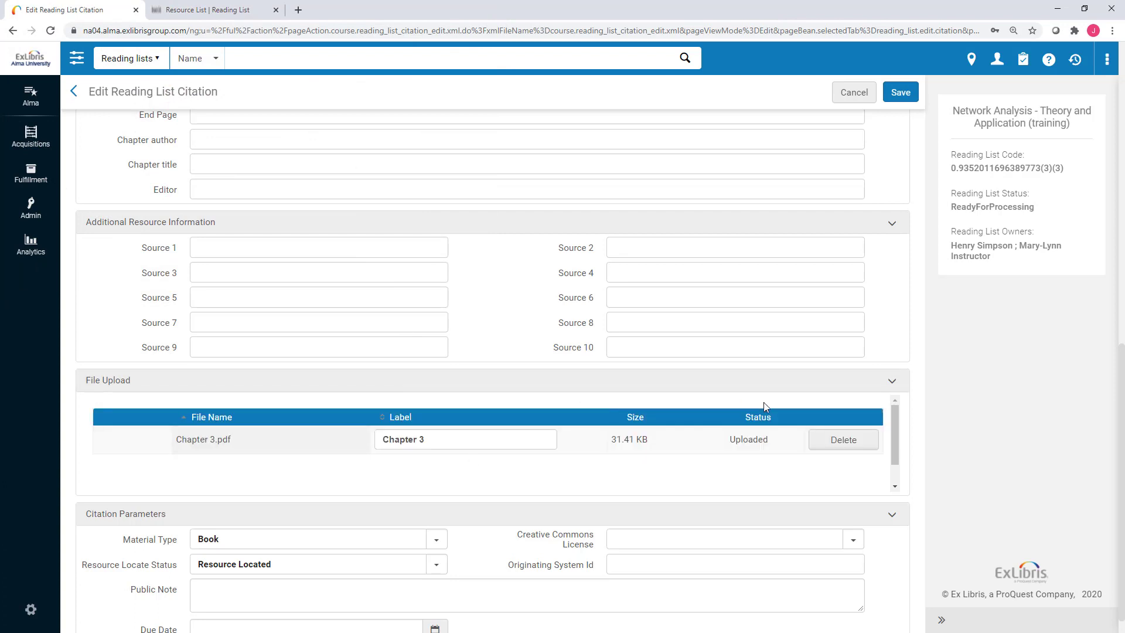
left_click(903, 95)
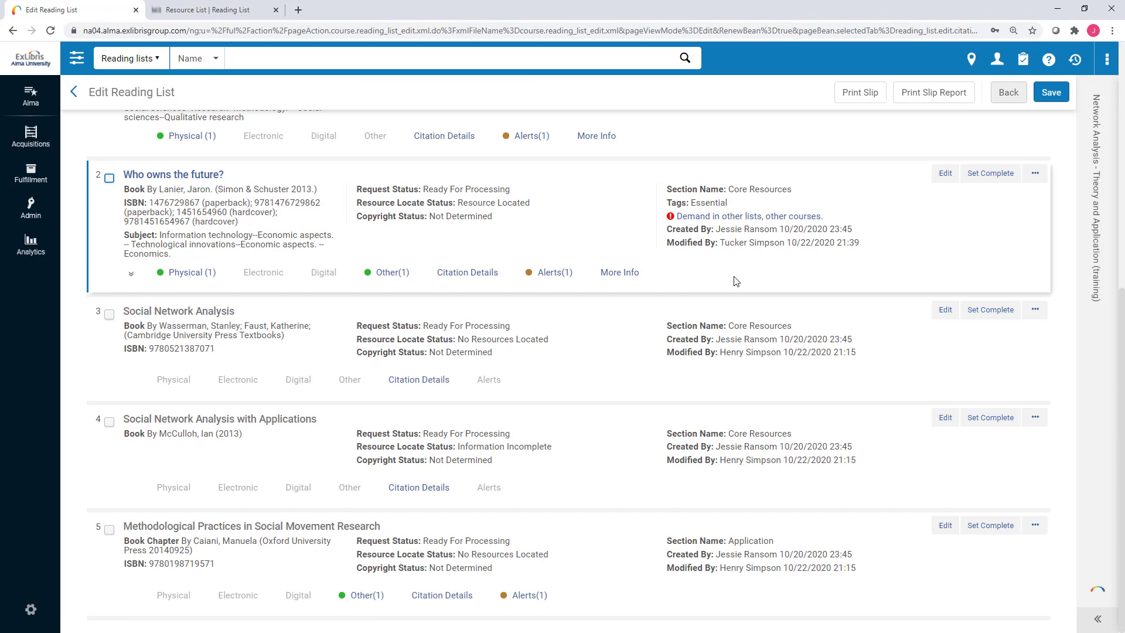
left_click(388, 280)
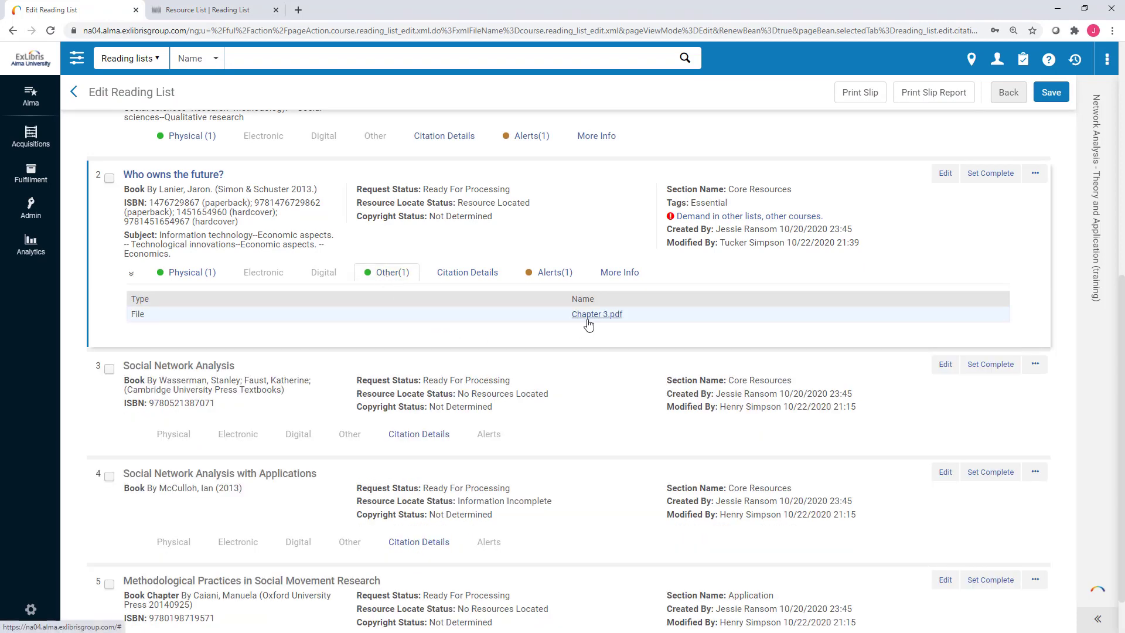
left_click(377, 280)
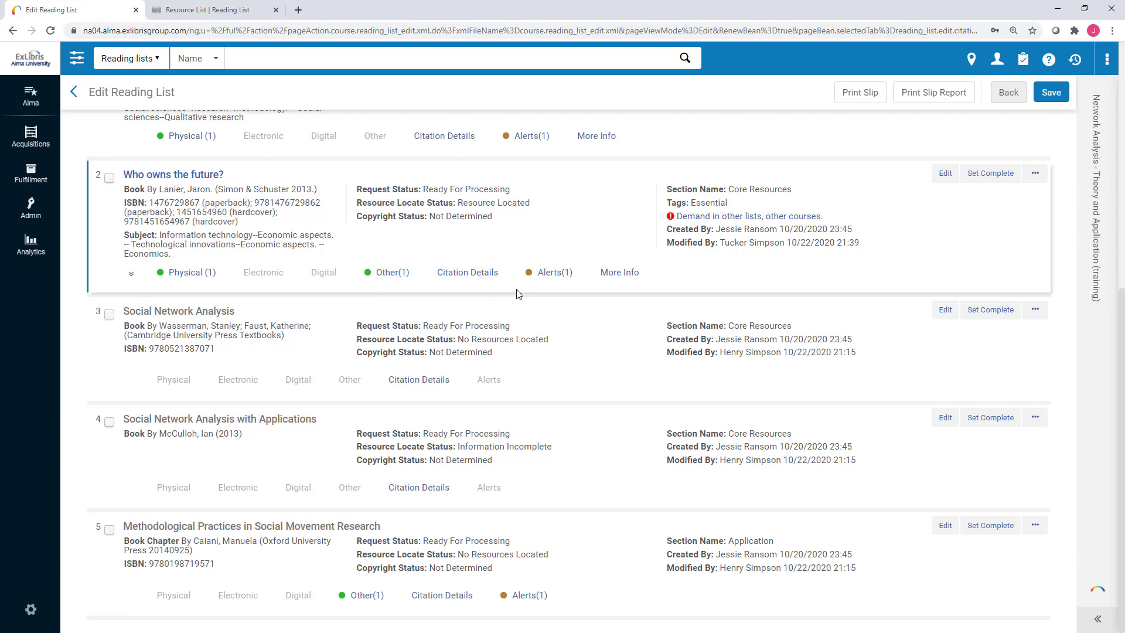
scroll(517, 293, "up", 4)
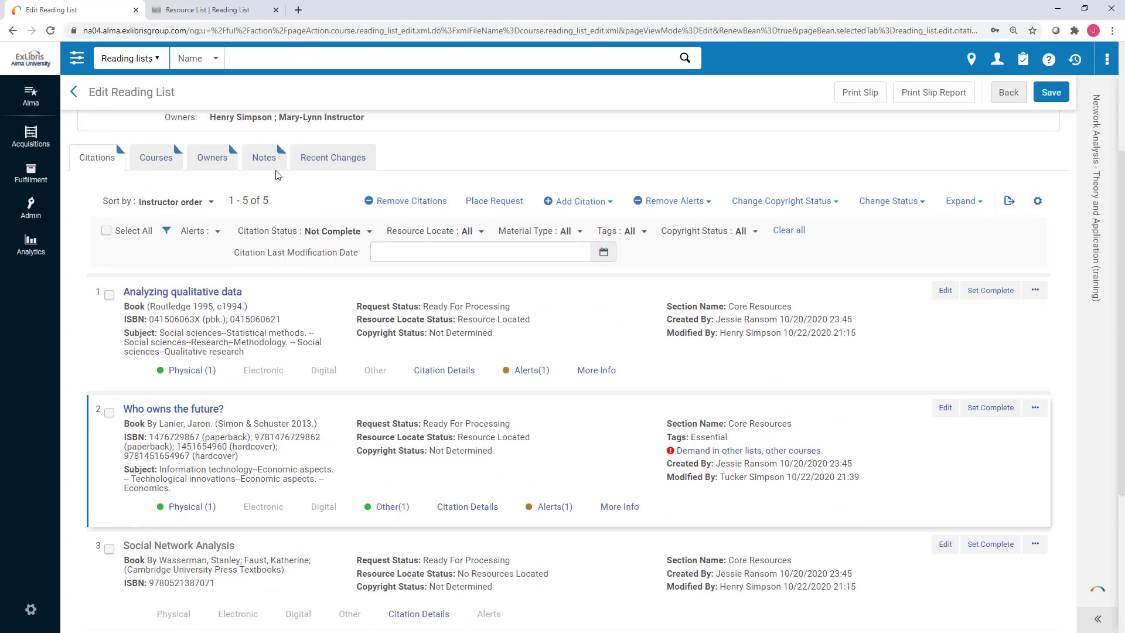
left_click(263, 157)
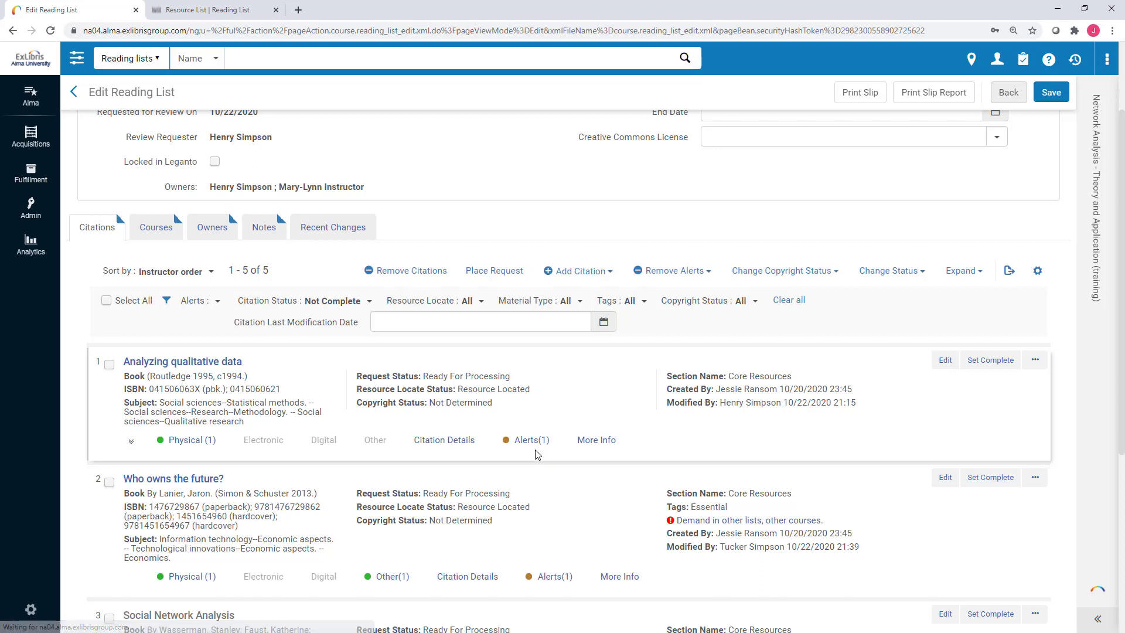
scroll(538, 455, "down", 3)
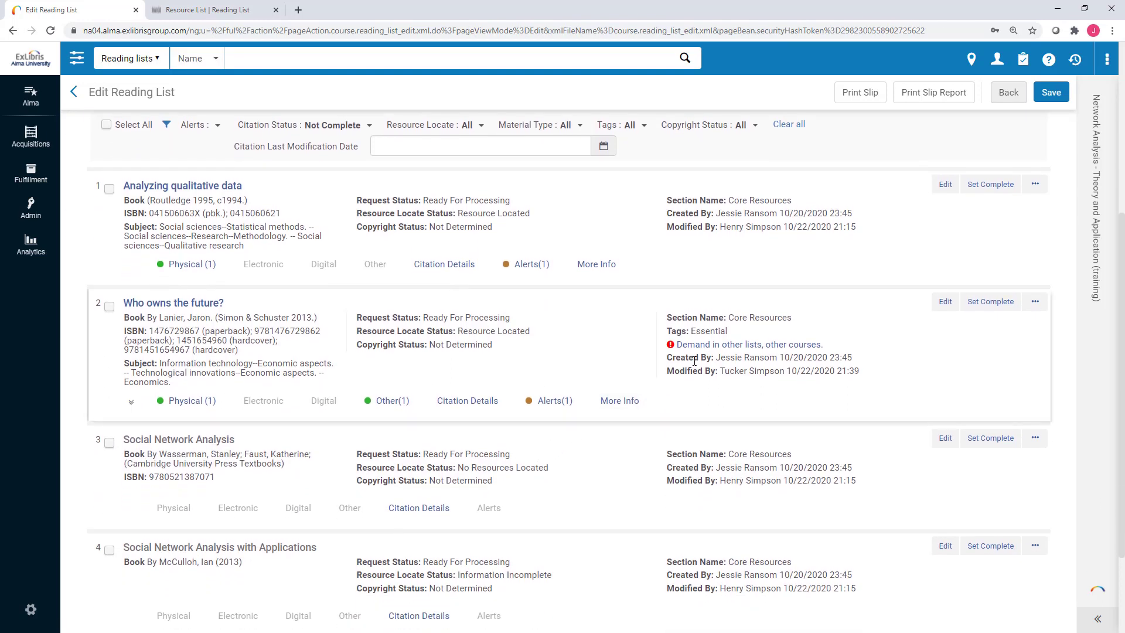
left_click(719, 346)
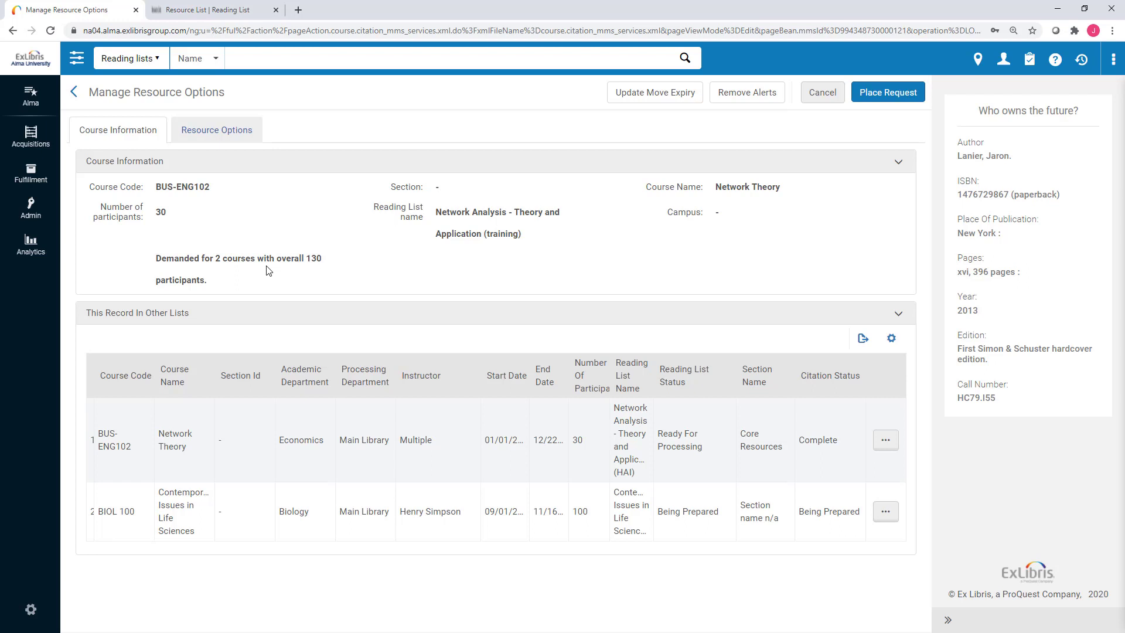
left_click(826, 97)
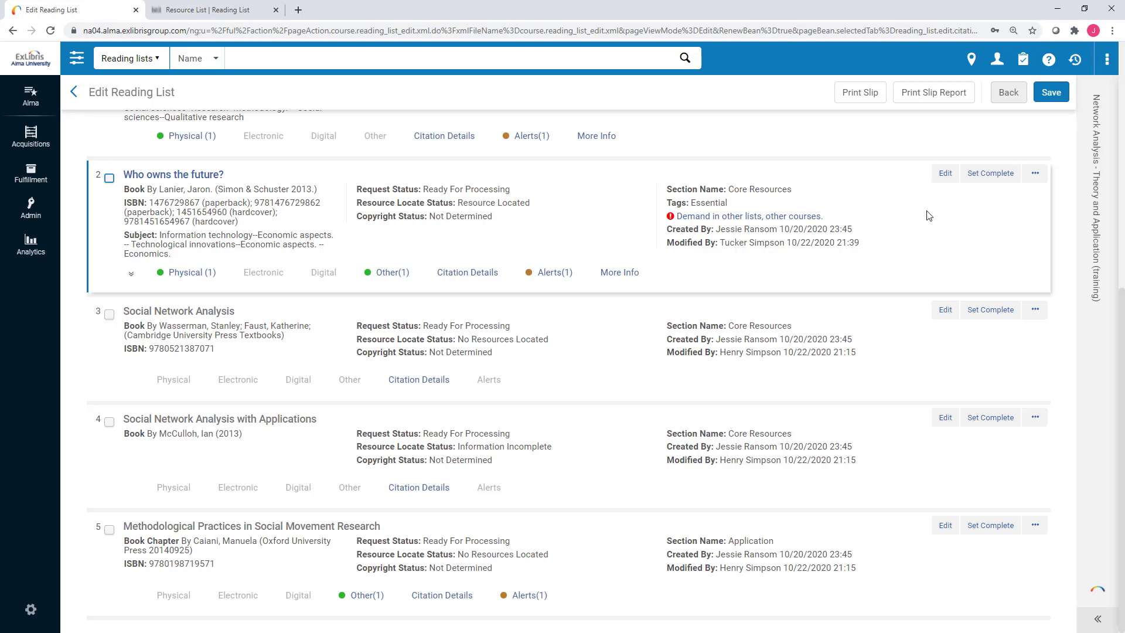
Set Who owns the future? complete, leaving four incomplete citations, and open Social Network Analysis's actions menu.
left_click(994, 174)
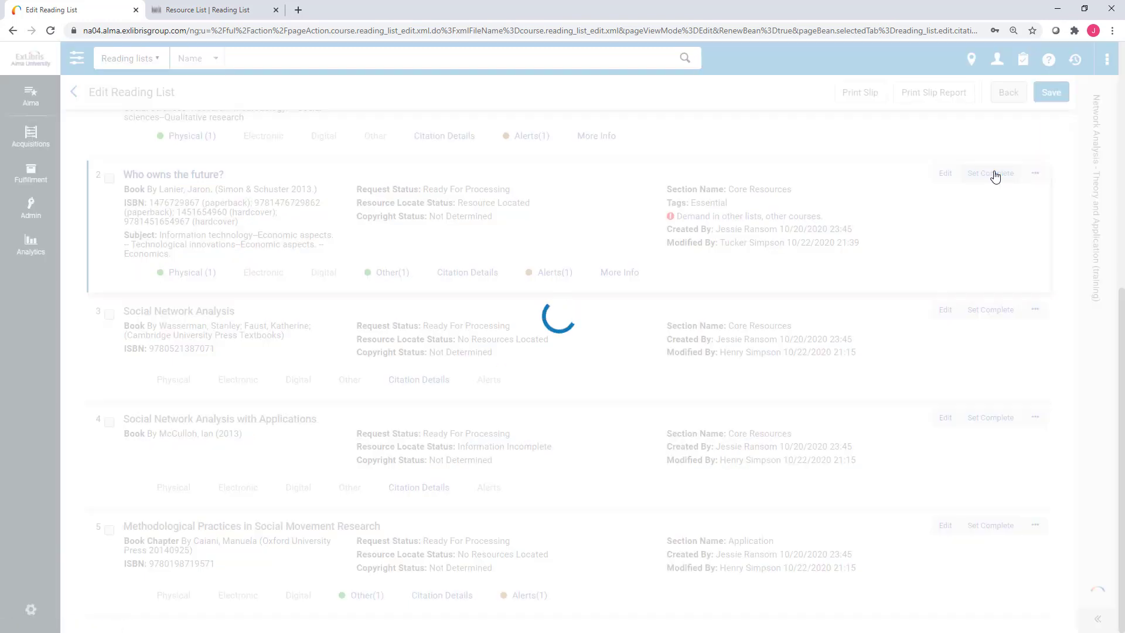
scroll(938, 252, "down", 2)
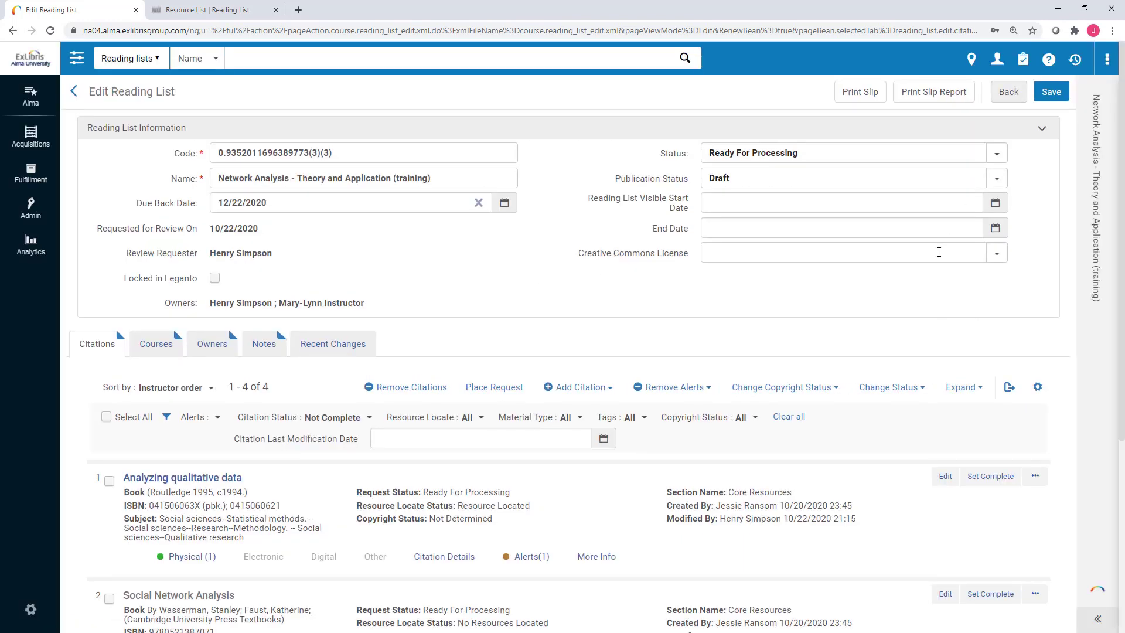
scroll(937, 252, "down", 1)
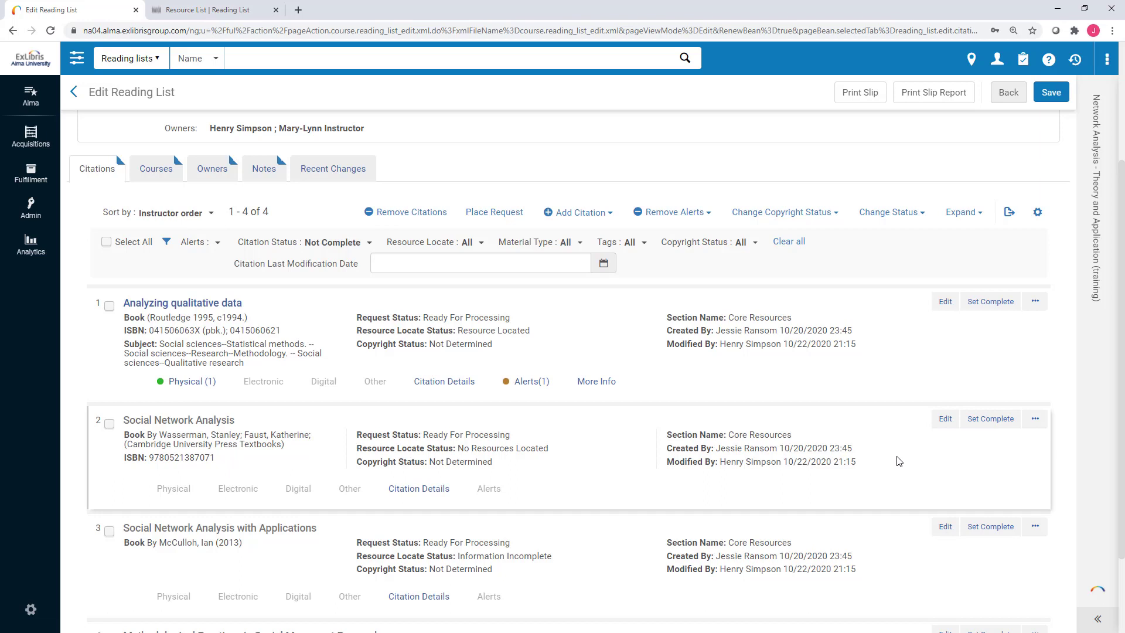
scroll(897, 459, "down", 1)
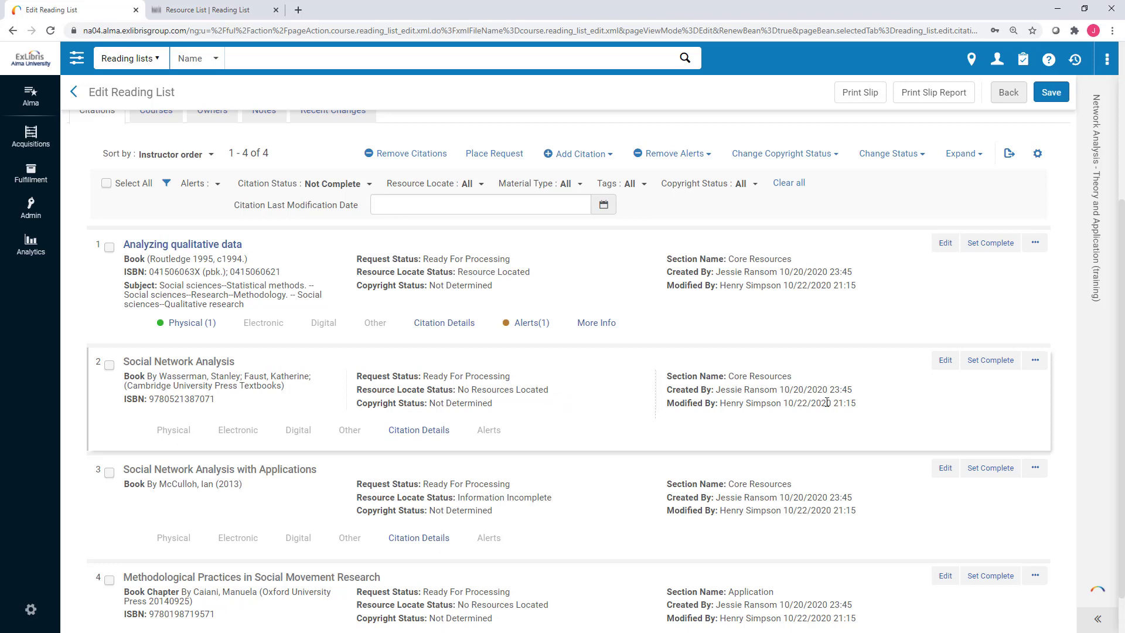
left_click(1035, 361)
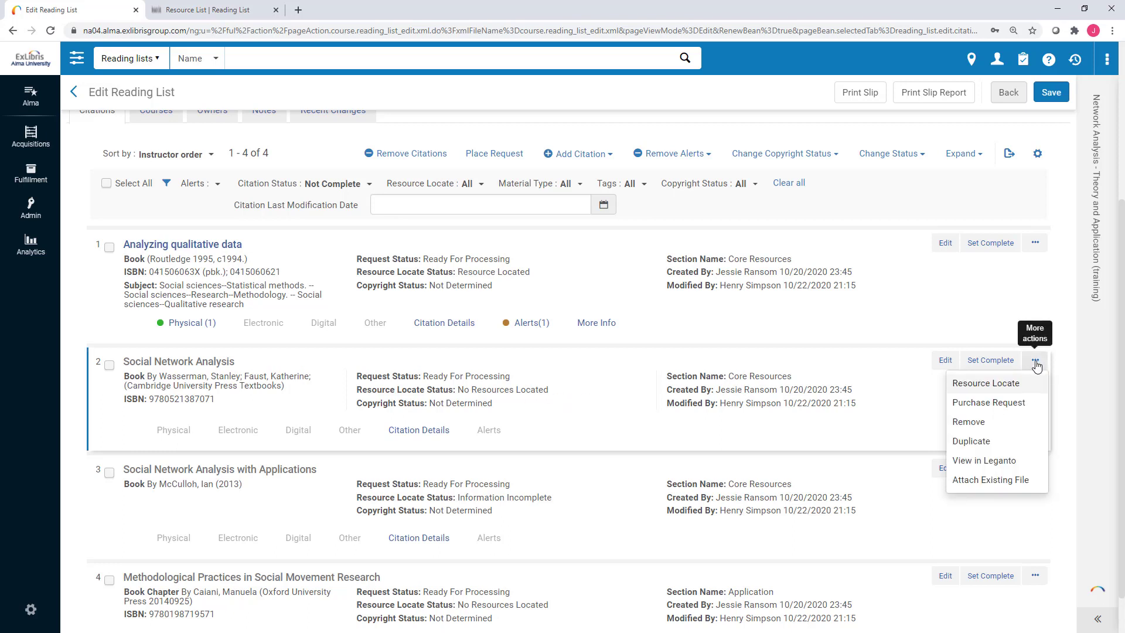
left_click(1005, 404)
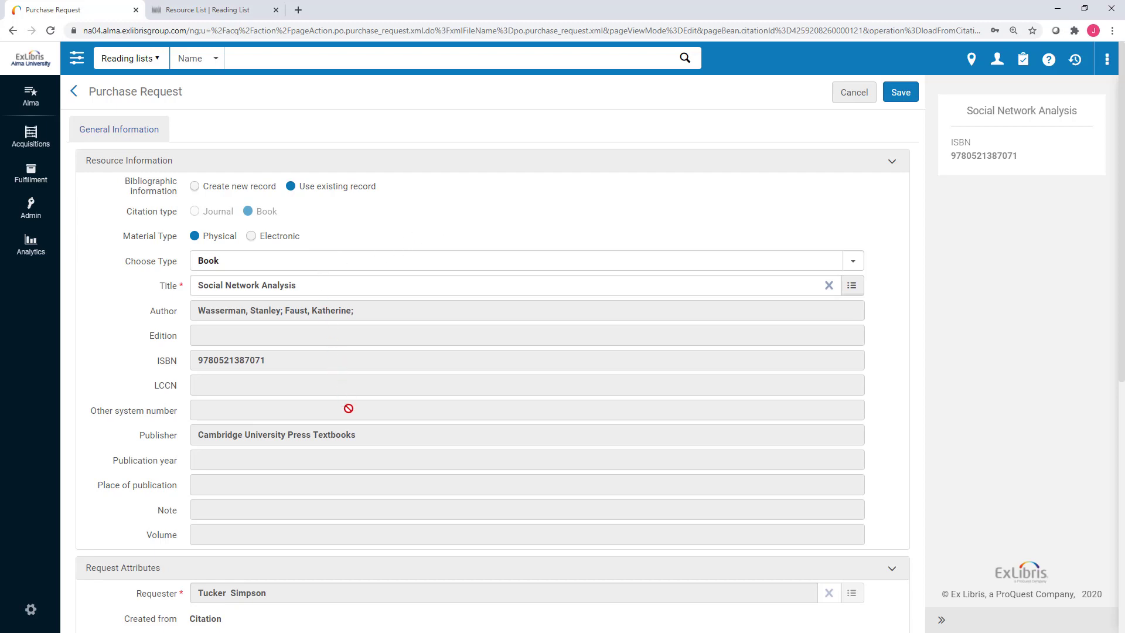
scroll(367, 429, "down", 4)
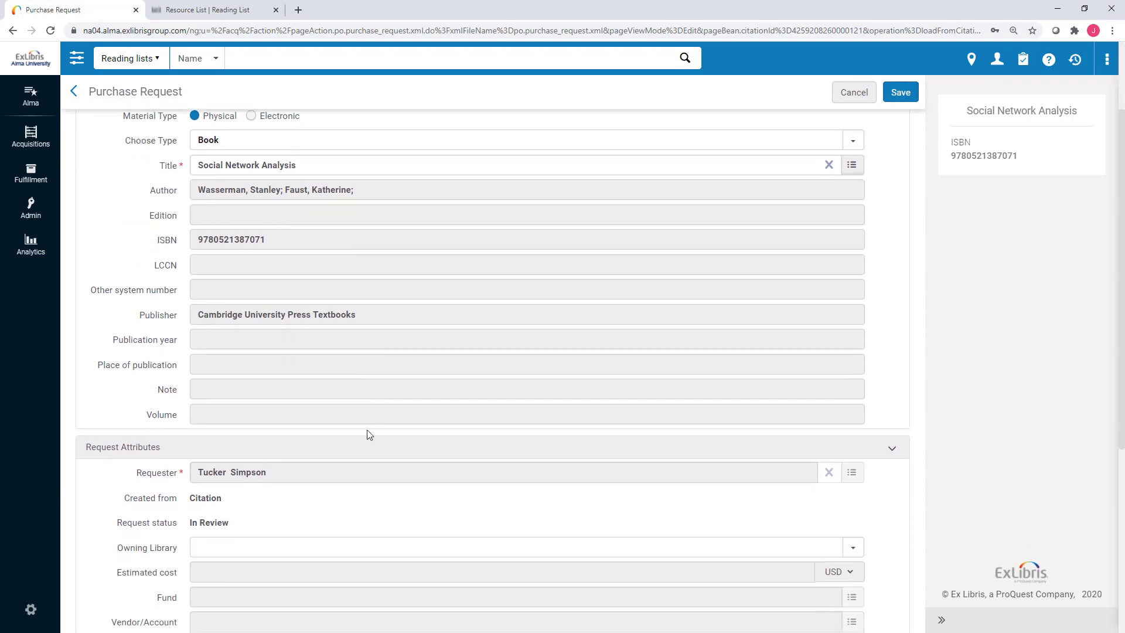
scroll(367, 429, "down", 2)
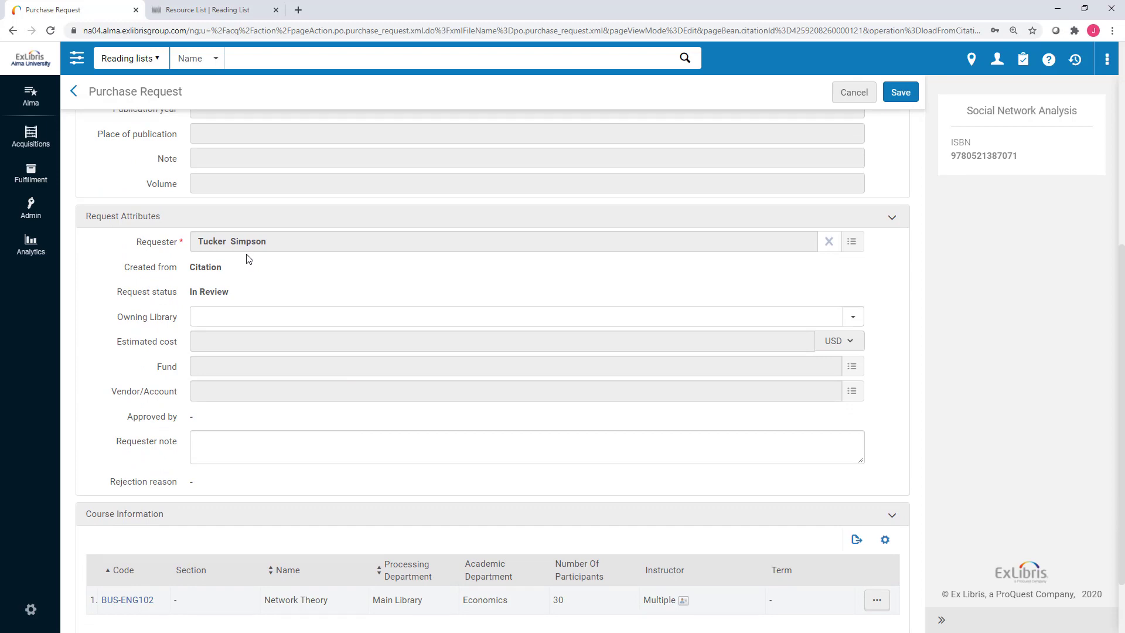
scroll(258, 536, "down", 2)
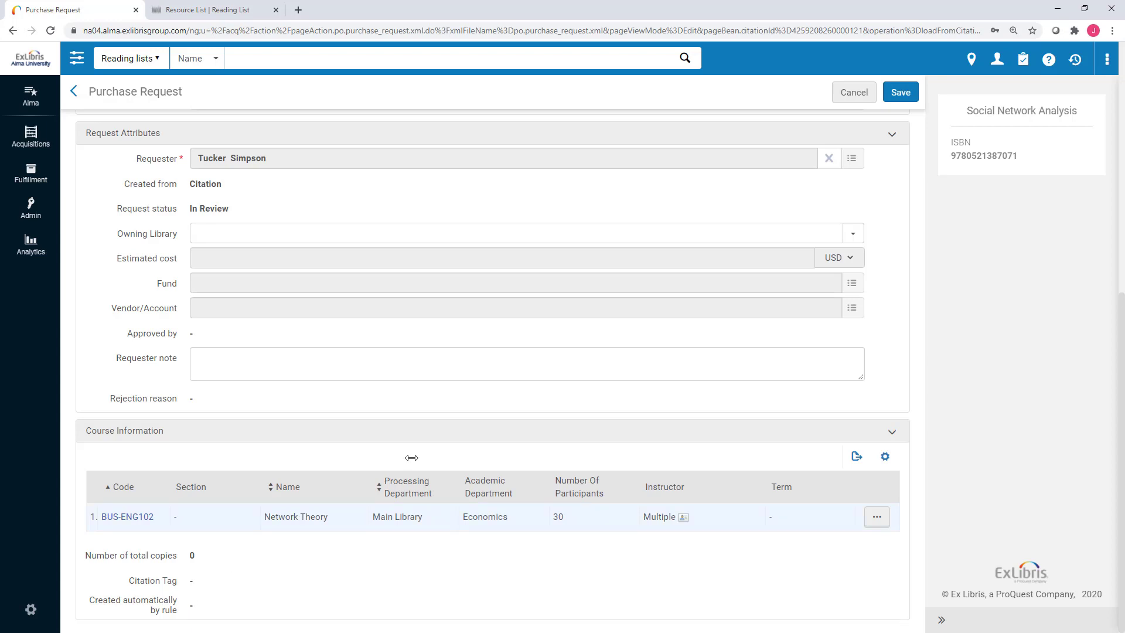
Discard the open form, then submit a purchase request for Social Network Analysis.
left_click(841, 99)
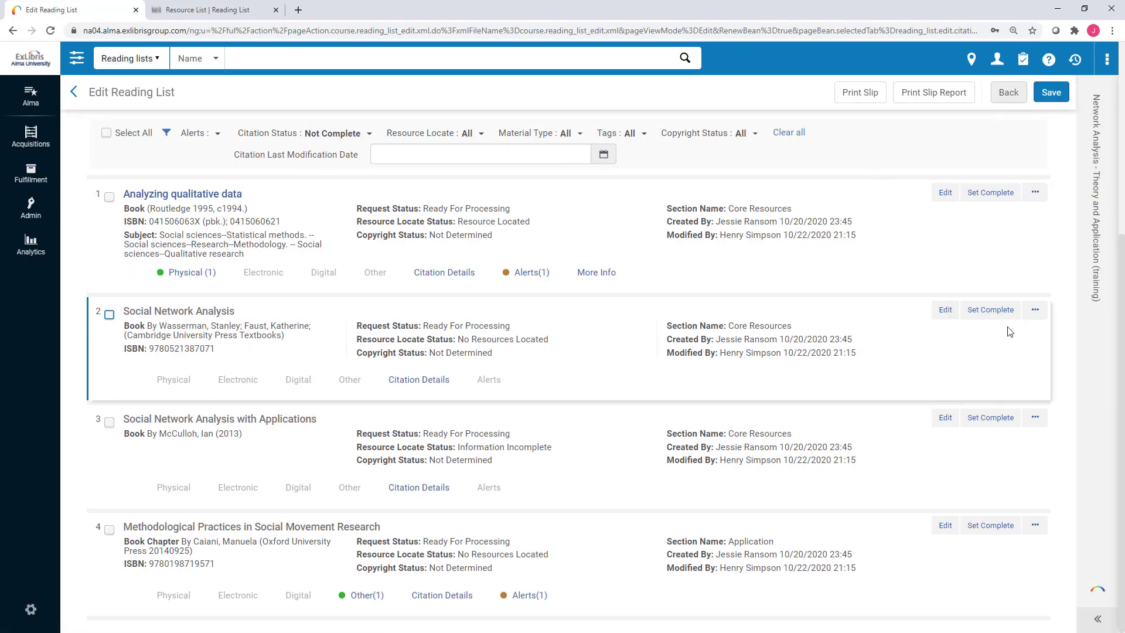
left_click(1033, 312)
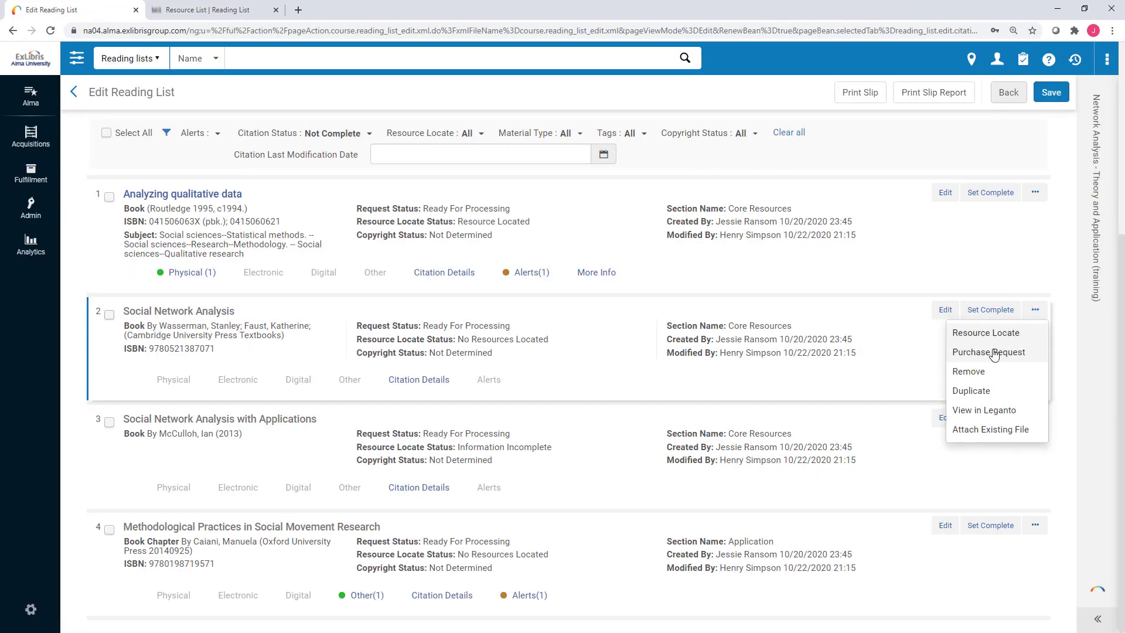
left_click(993, 353)
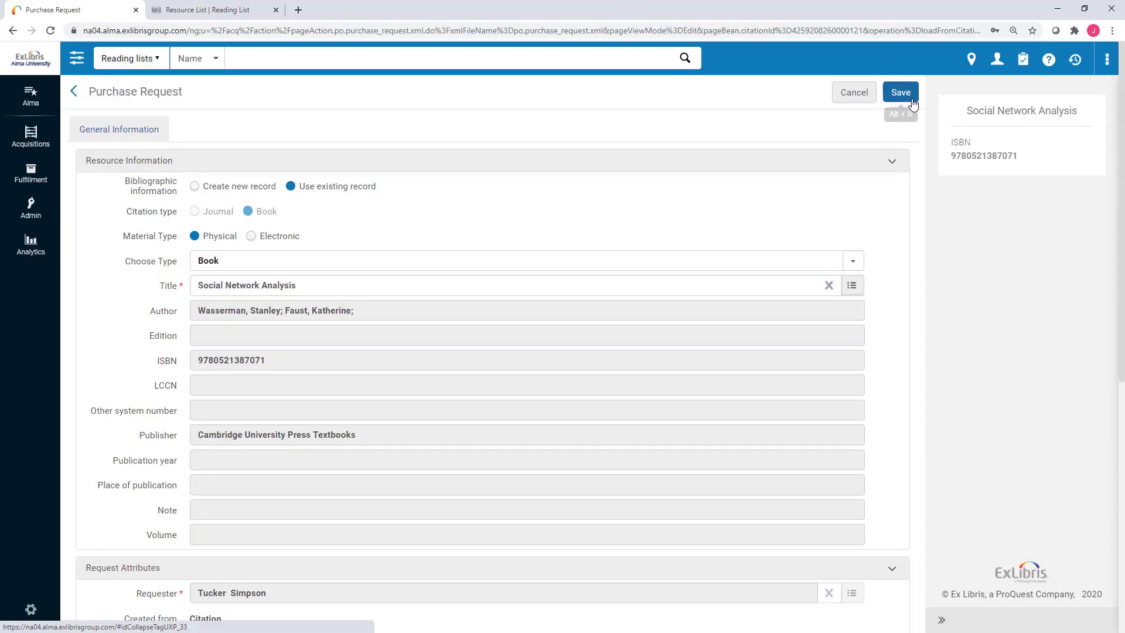
left_click(900, 92)
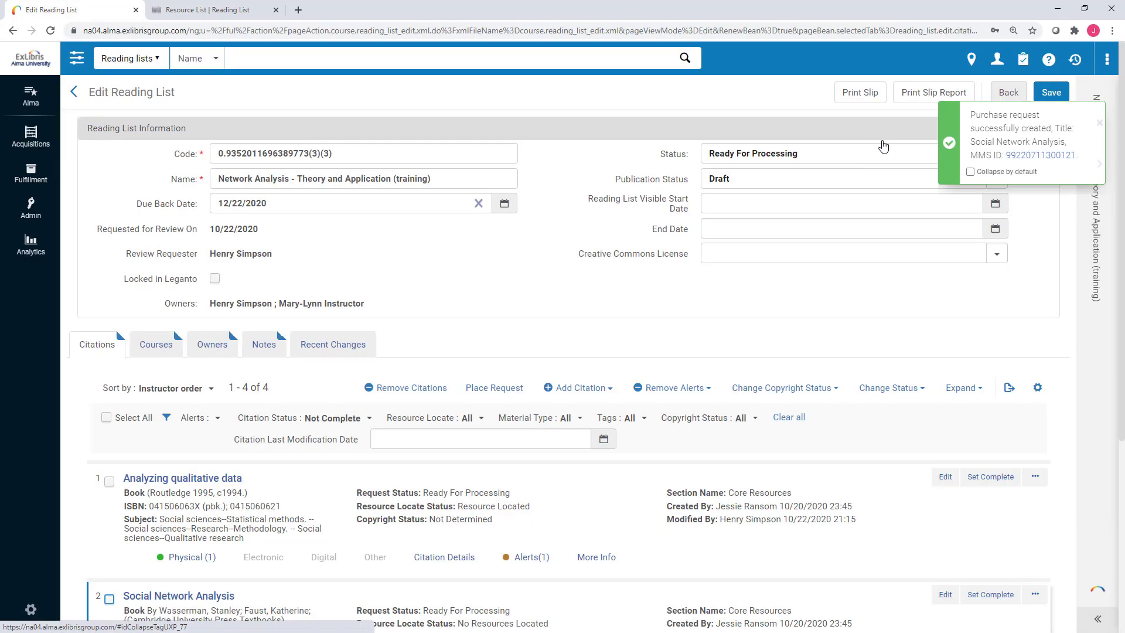
Show the citation's Alerts(1), listing Citation Purchase Request Submitted on 10/22/2020.
scroll(777, 309, "down", 3)
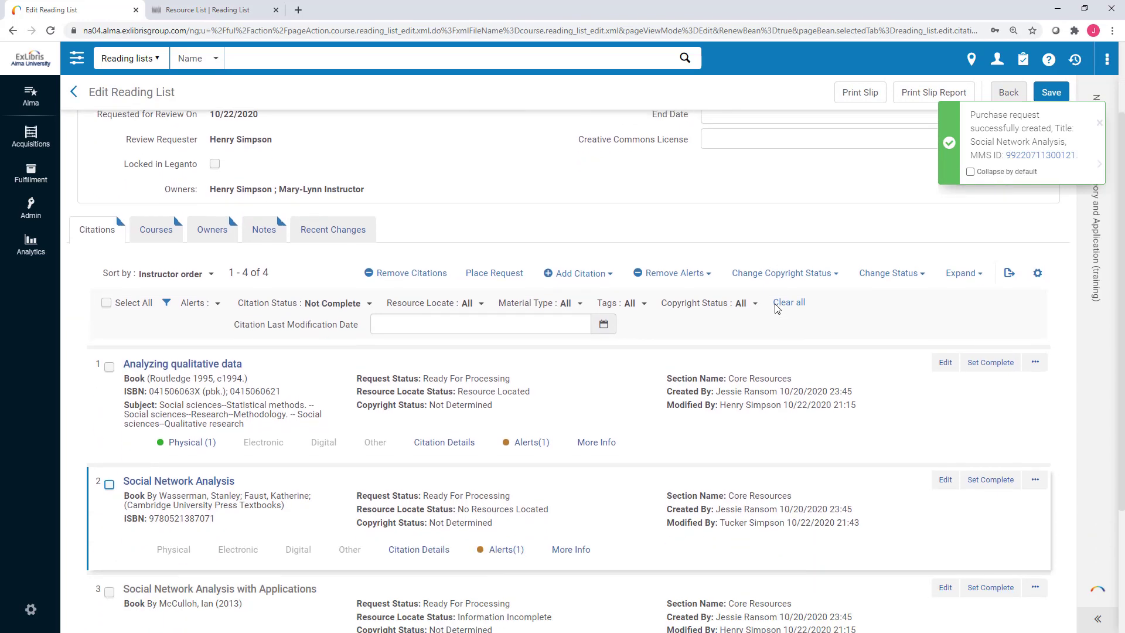
scroll(776, 308, "down", 2)
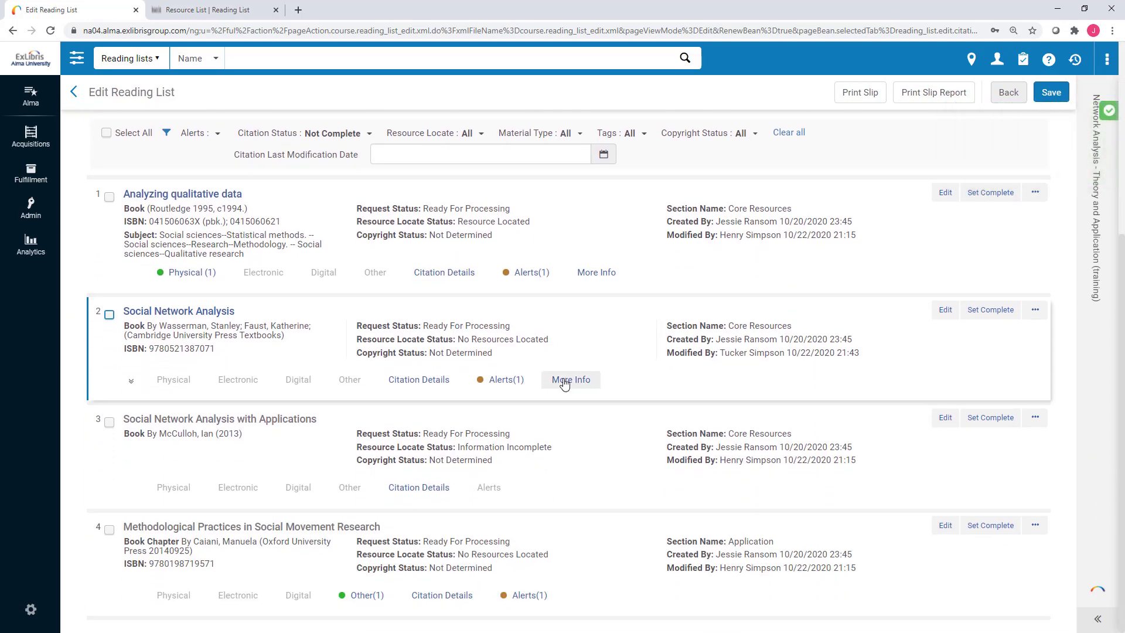
left_click(493, 389)
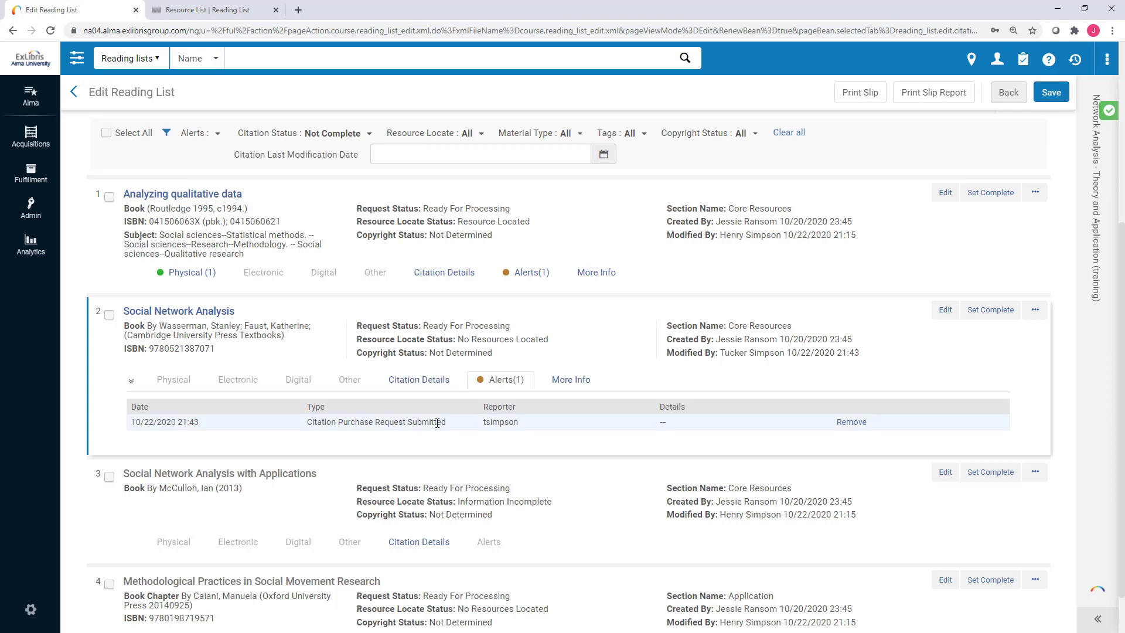
Collapse the alerts table and open the Social Network Analysis citation's edit form.
left_click(507, 383)
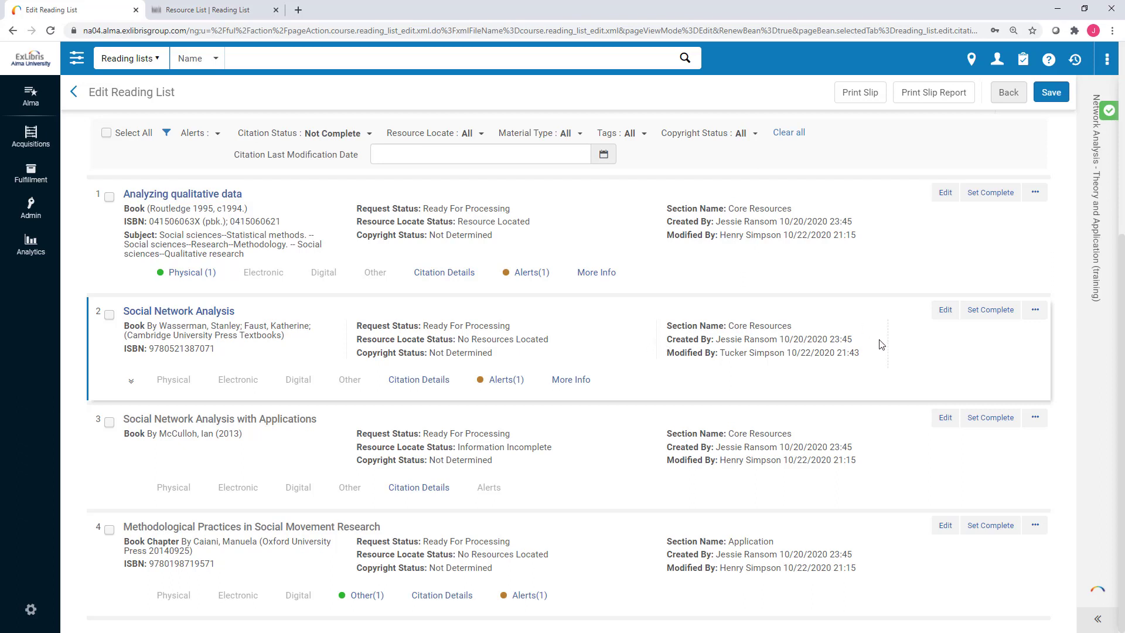
left_click(944, 311)
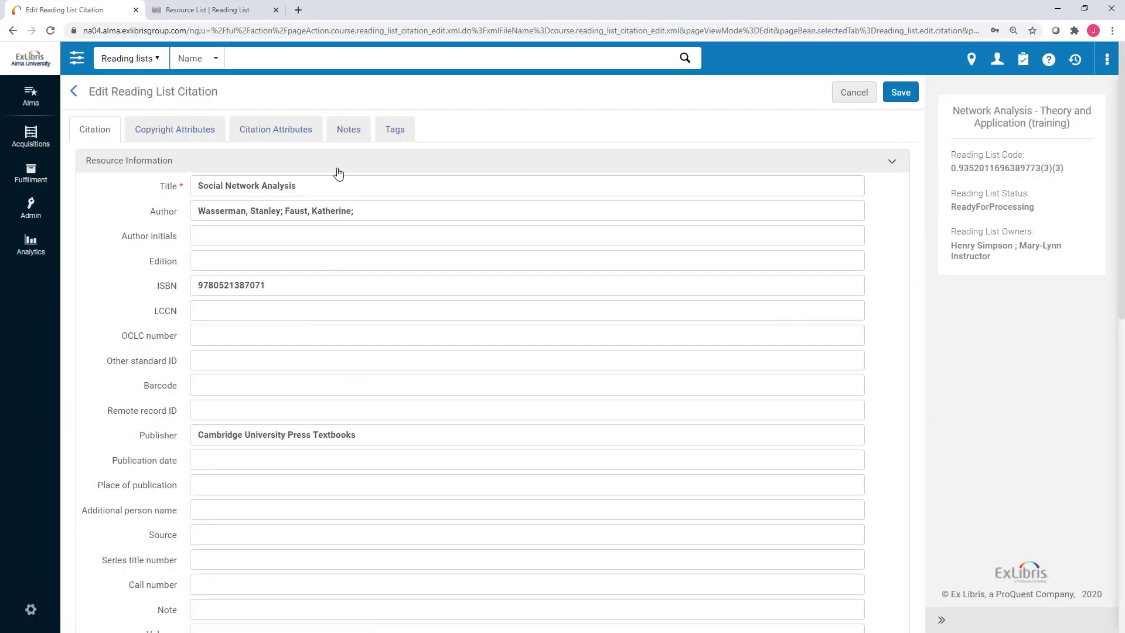
On the citation's empty Notes tab, begin a new note of type Instructor.
left_click(353, 129)
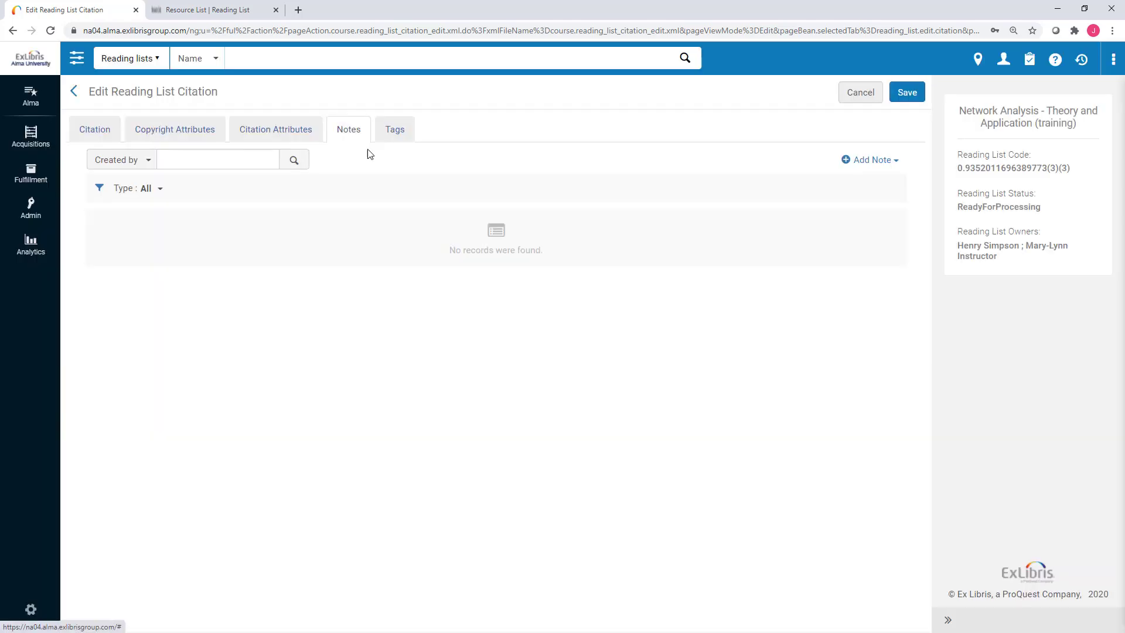
left_click(868, 159)
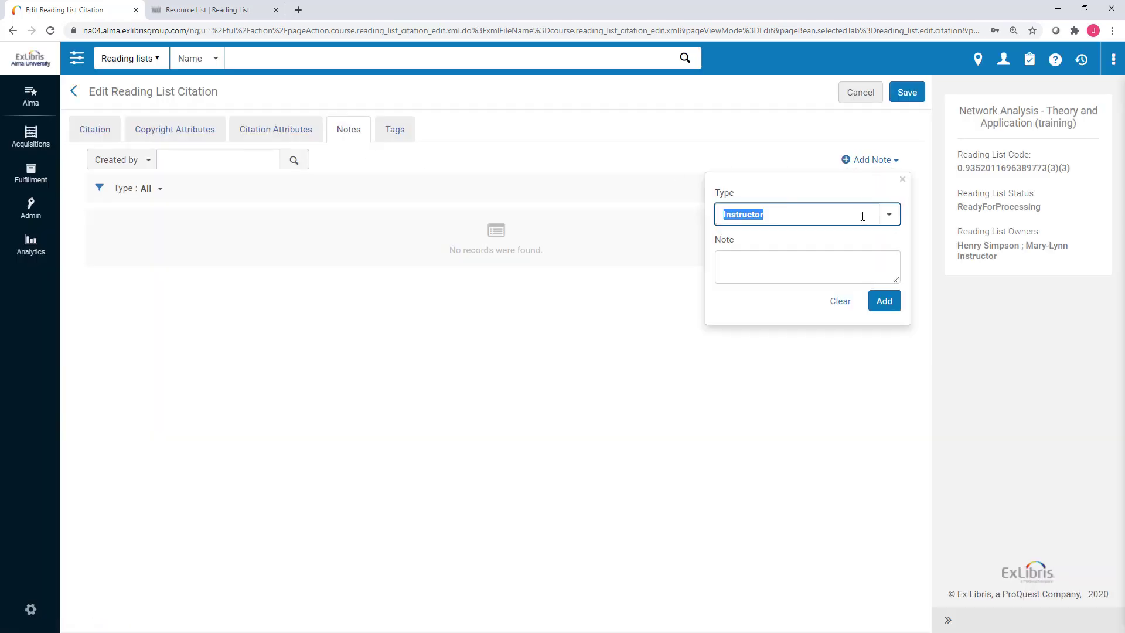
left_click(858, 258)
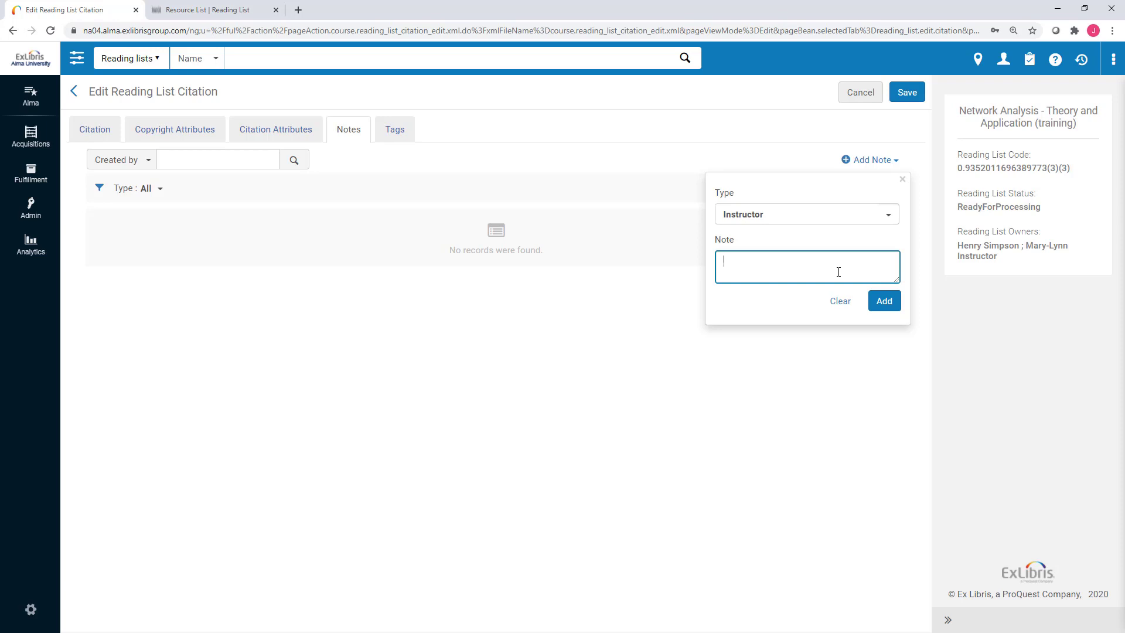
left_click(810, 230)
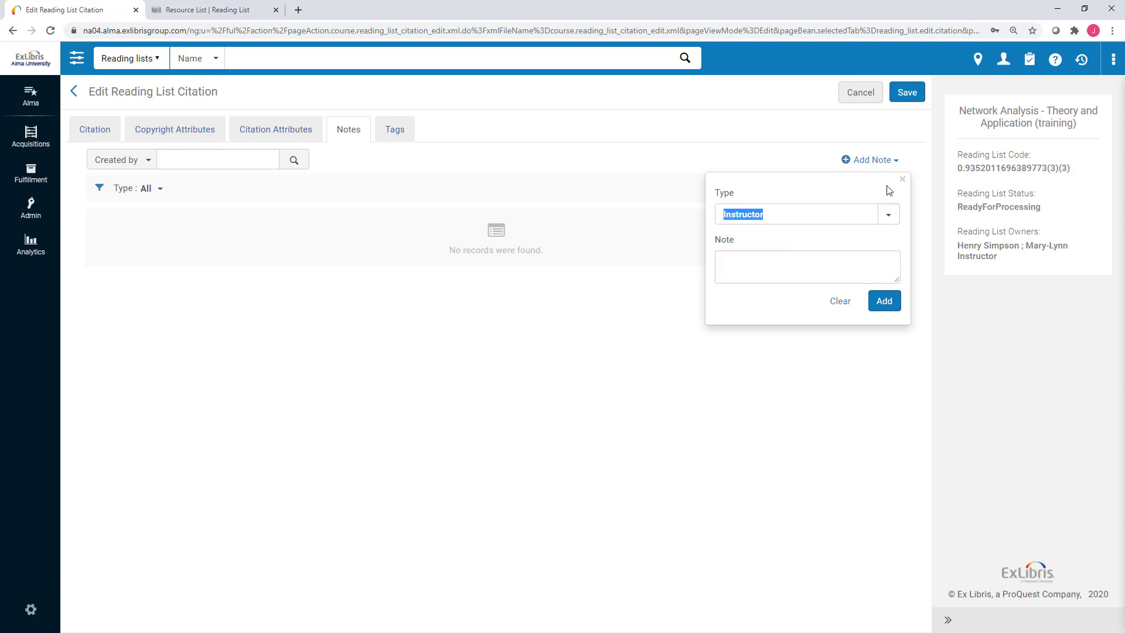
left_click(907, 180)
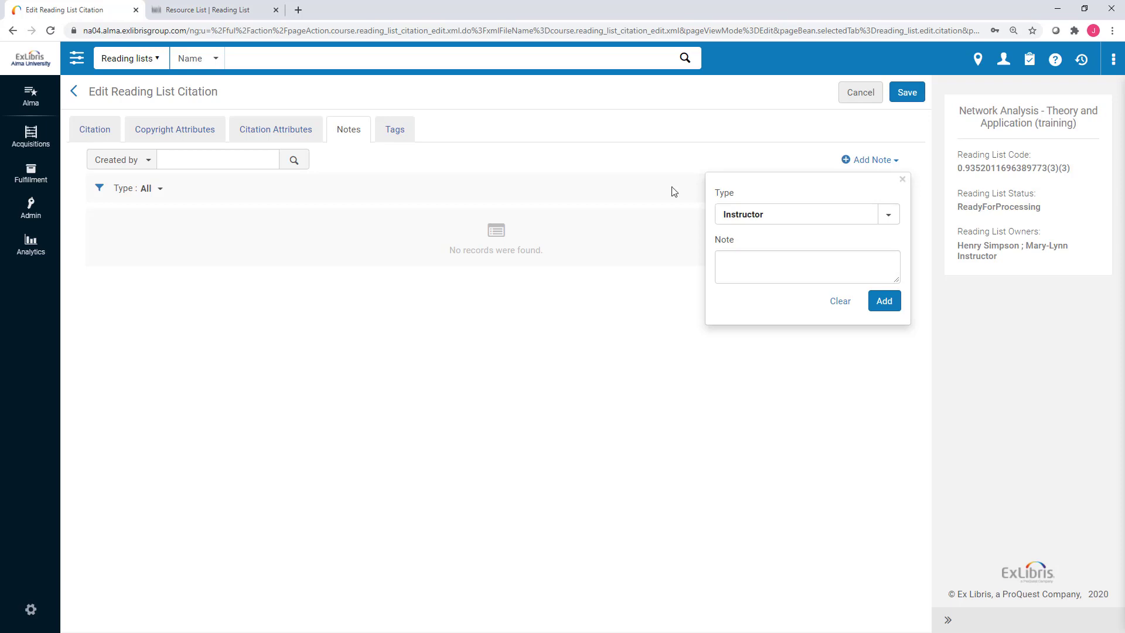
Return to the Citation tab, review the Public Note and Source fields, then cancel without saving.
left_click(102, 129)
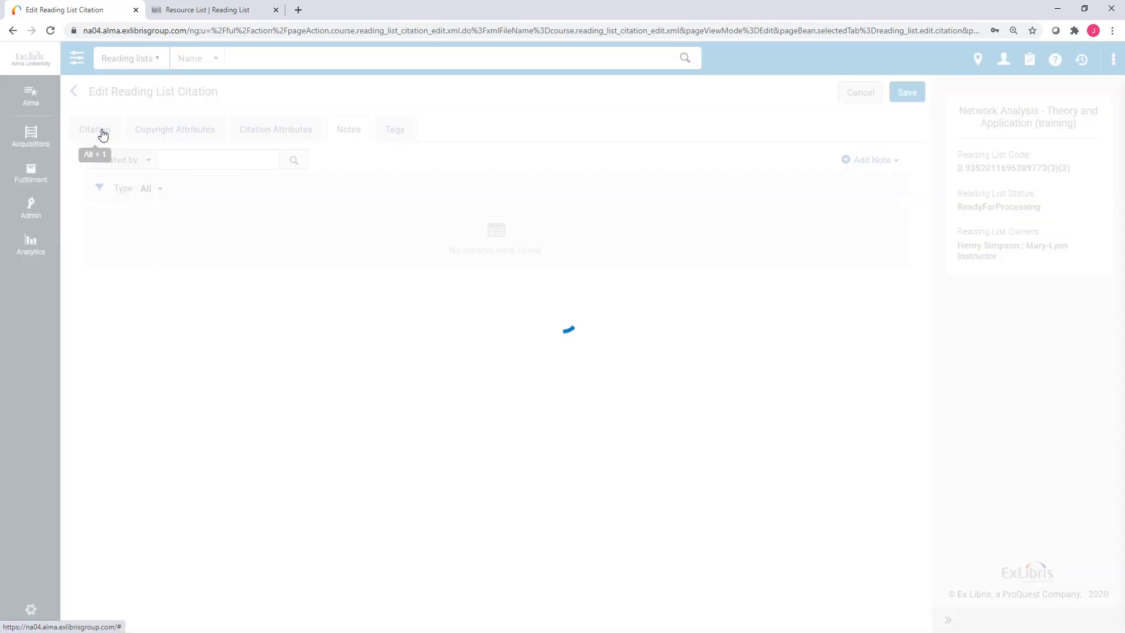
scroll(367, 283, "down", 7)
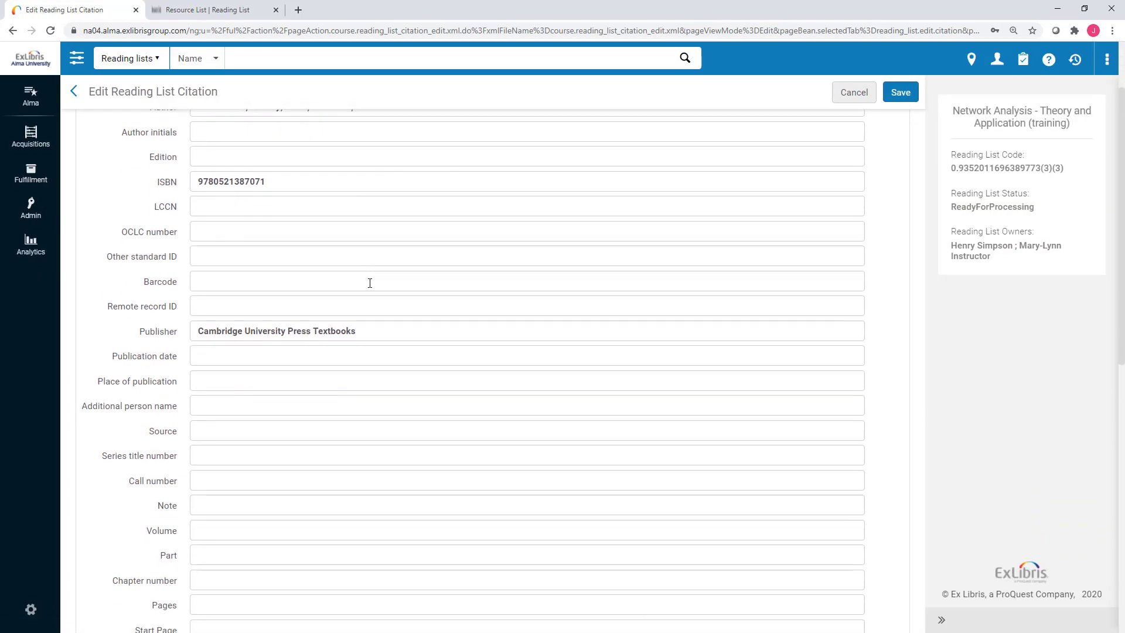
scroll(368, 284, "down", 4)
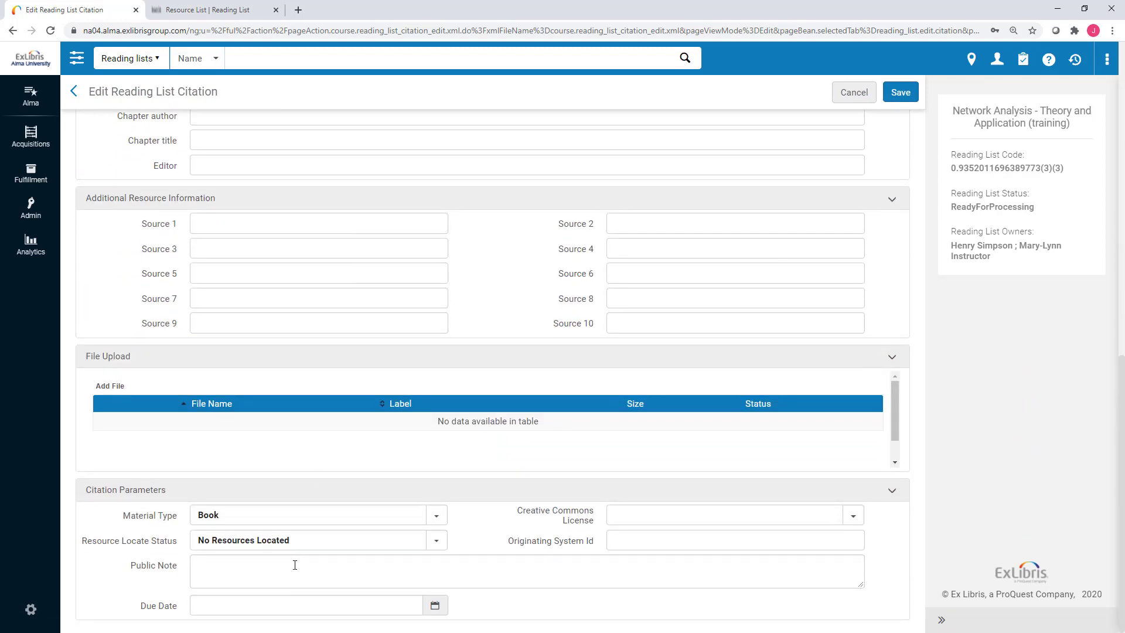
left_click(295, 565)
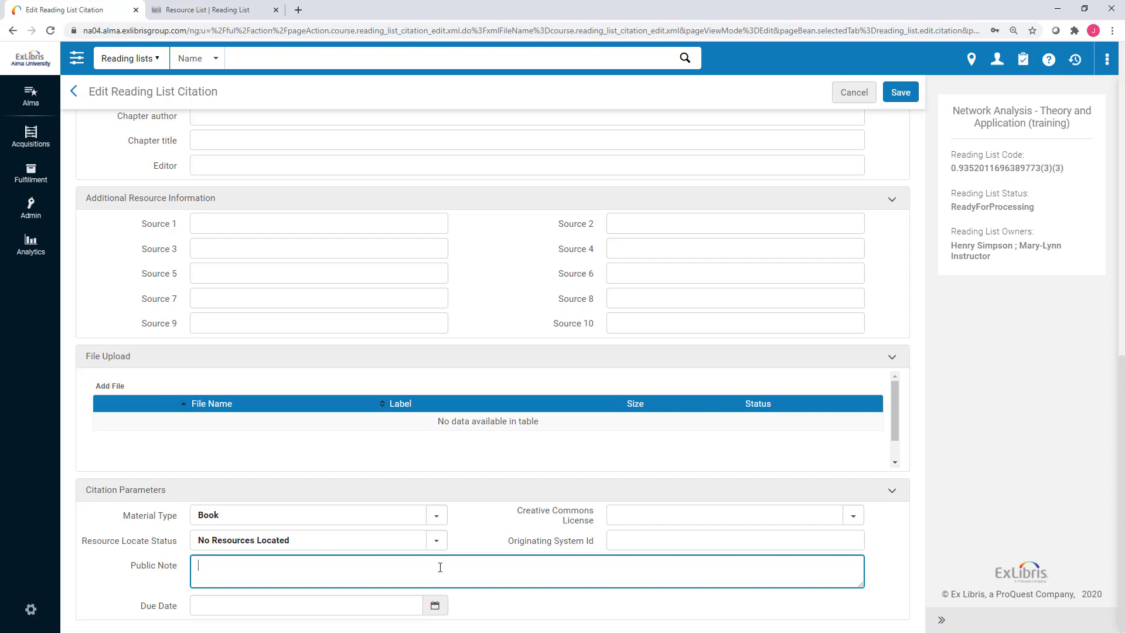
scroll(440, 567, "up", 5)
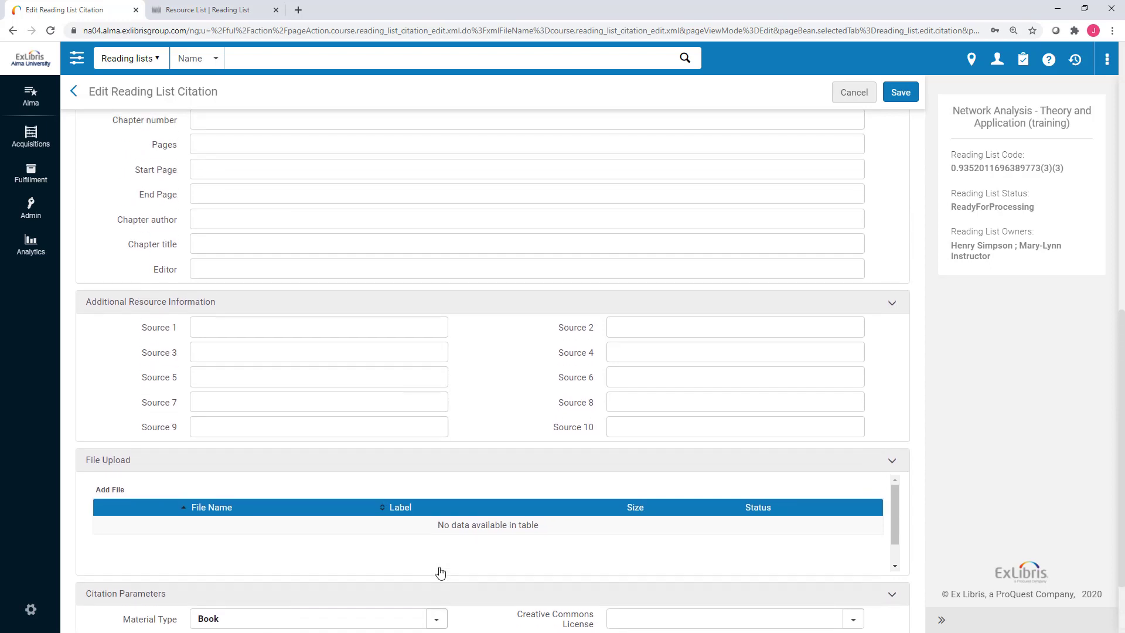
scroll(439, 566, "up", 4)
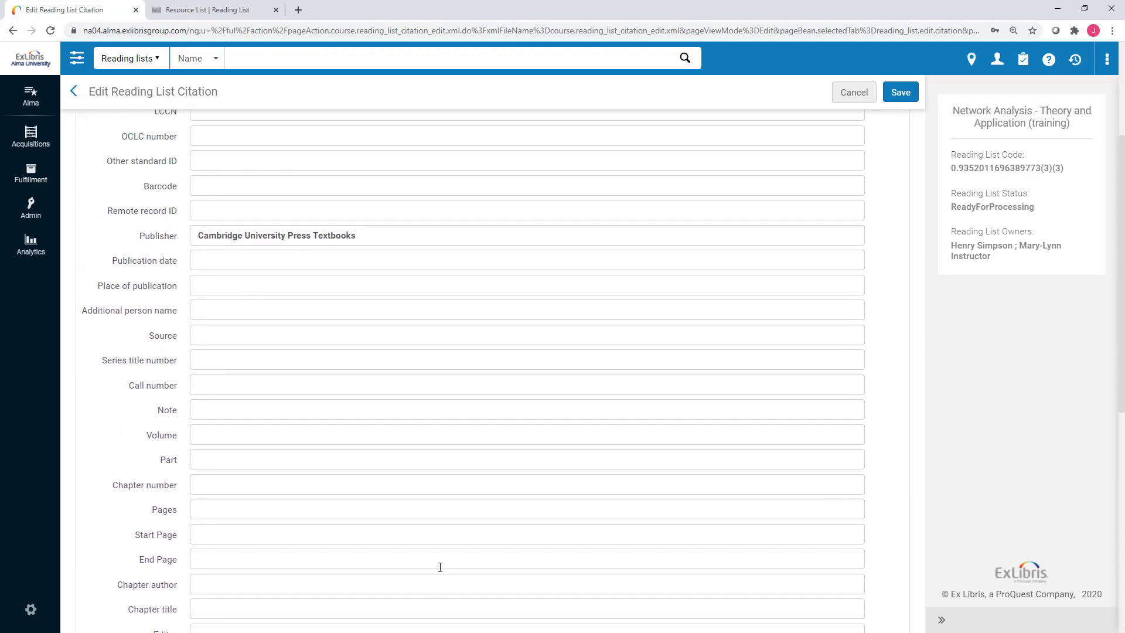
left_click(209, 393)
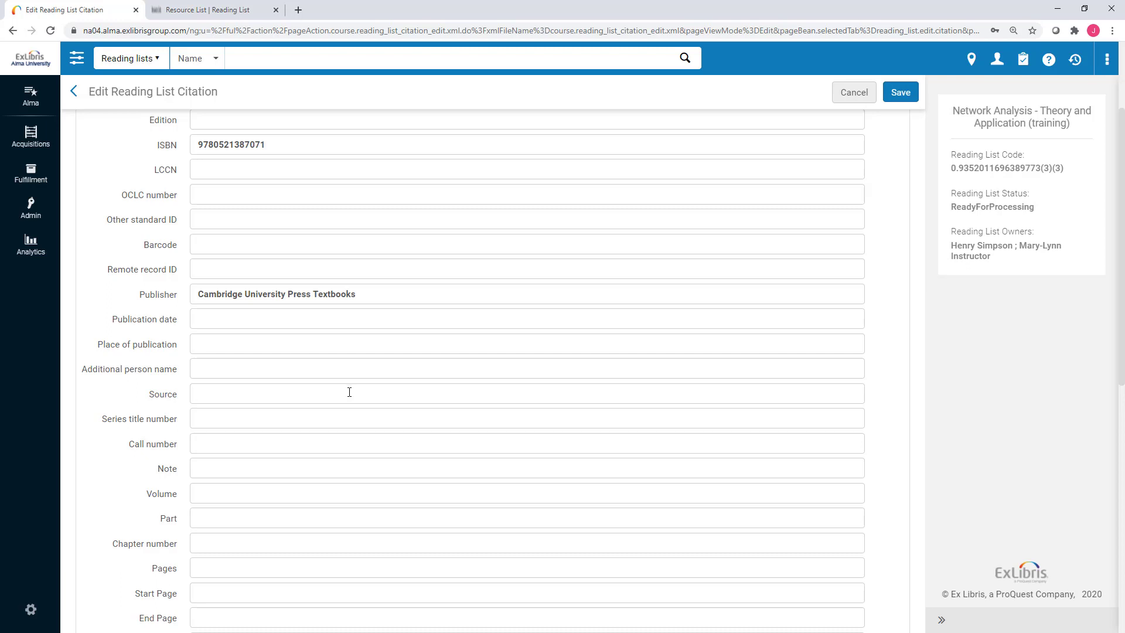
scroll(349, 392, "up", 3)
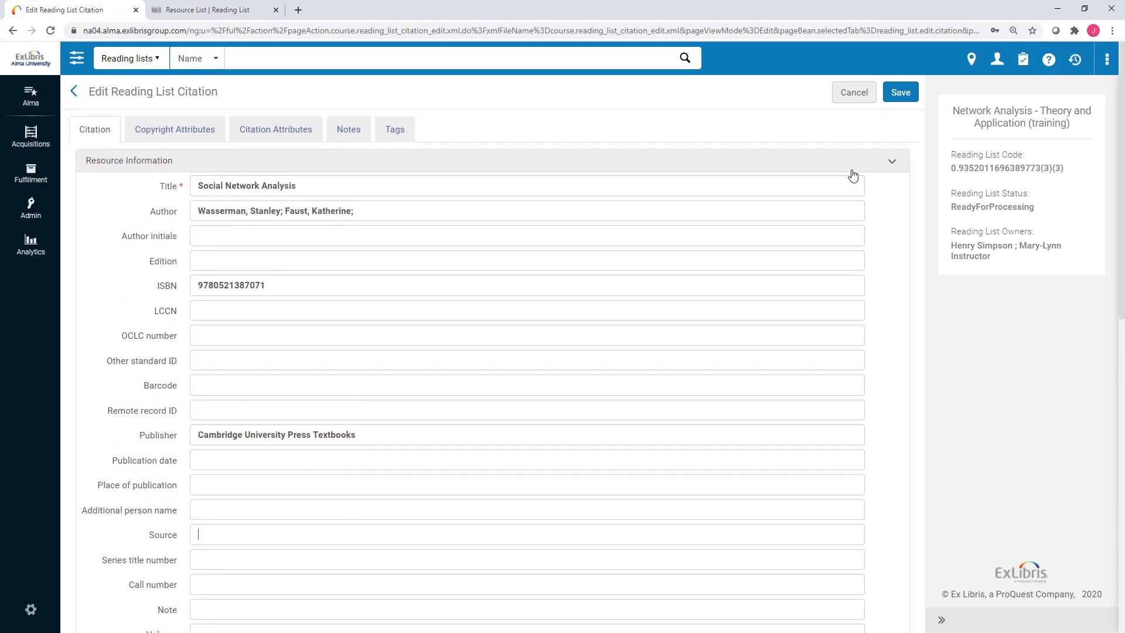
left_click(859, 97)
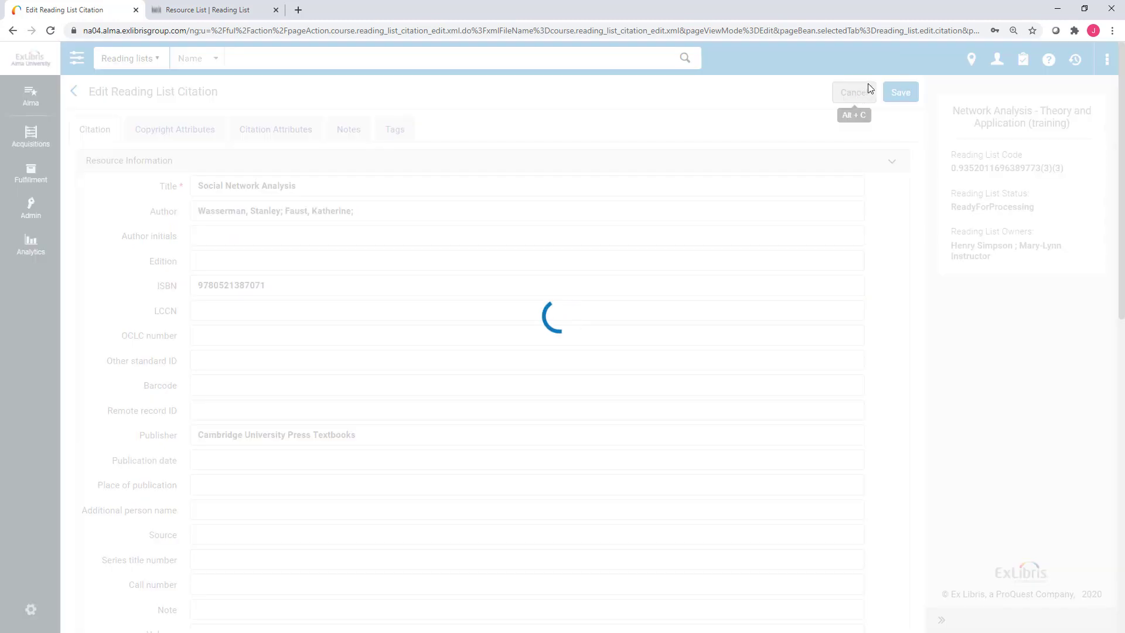
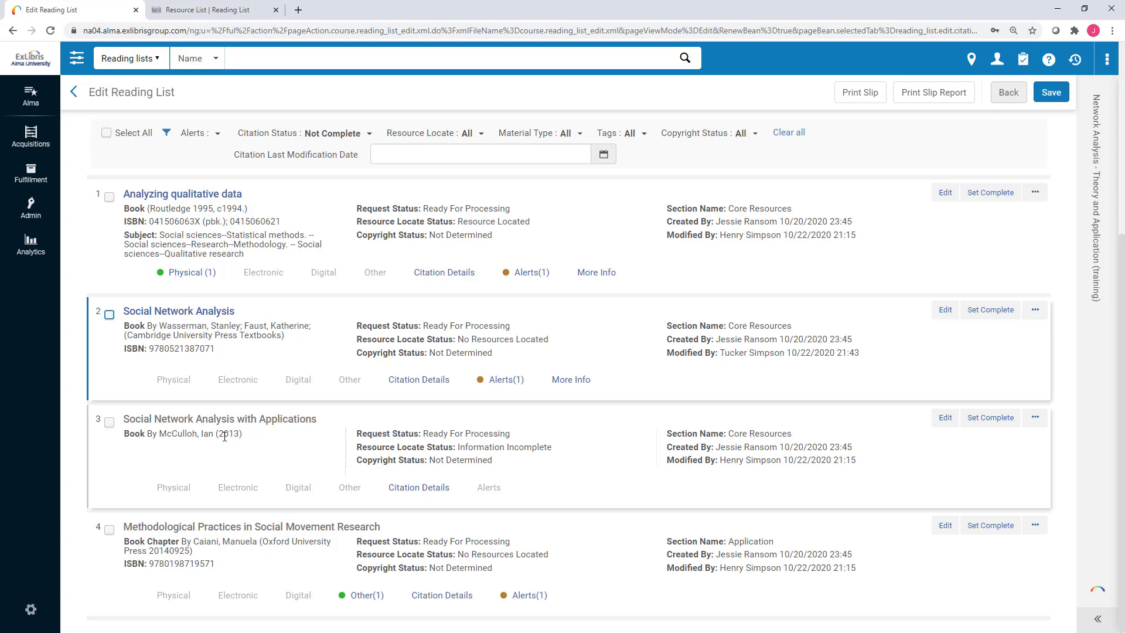
left_click(945, 418)
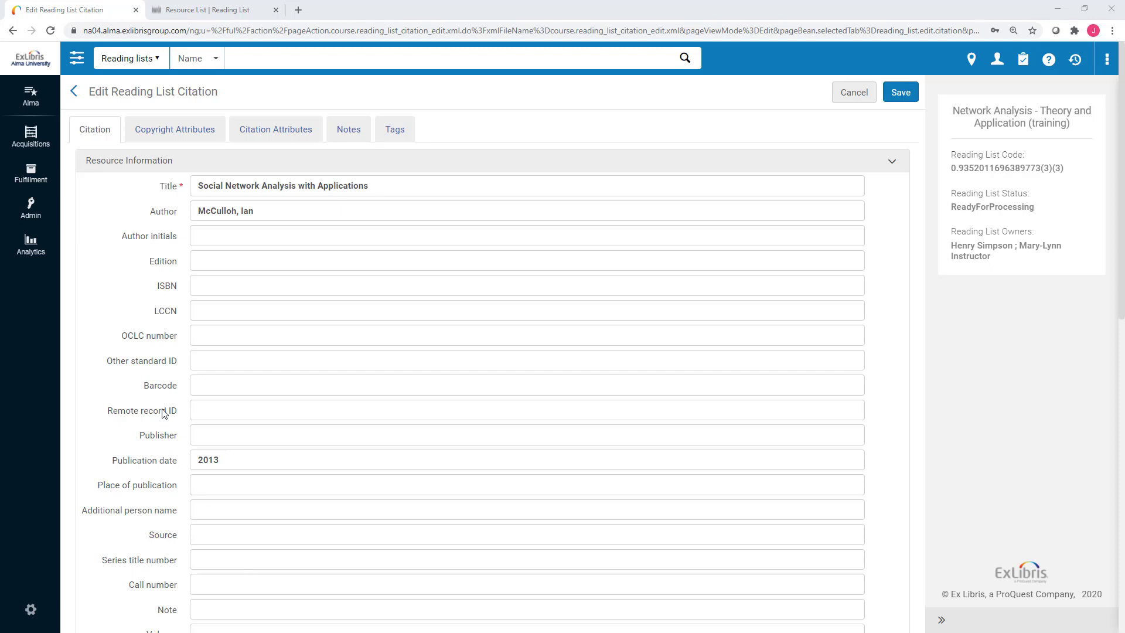
left_click(224, 293)
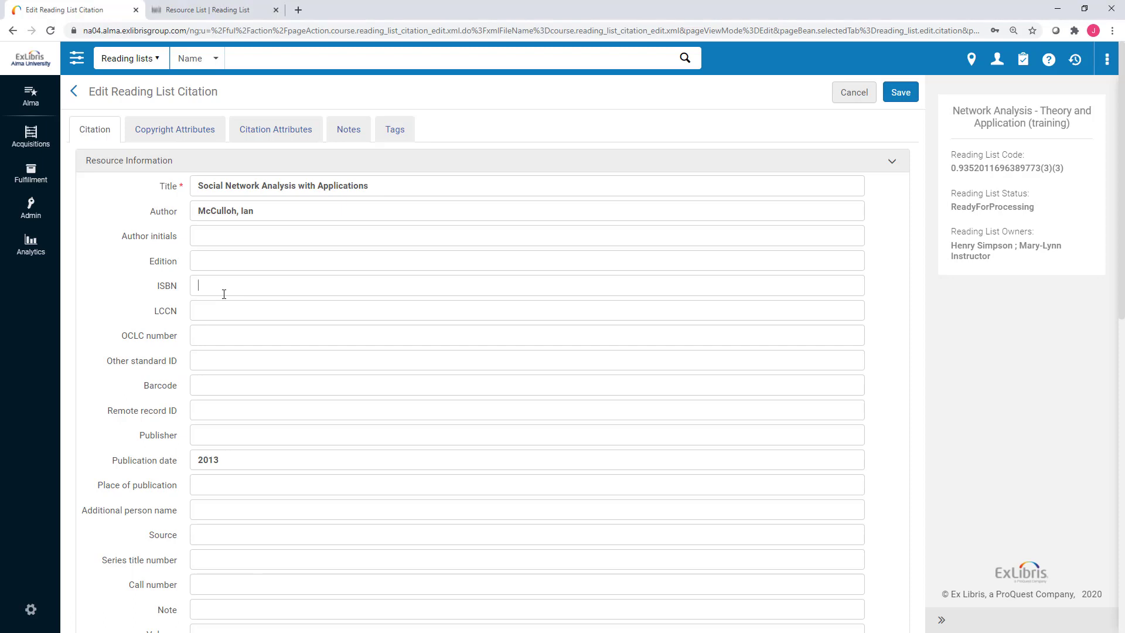
key("ctrl+v")
left_click(903, 92)
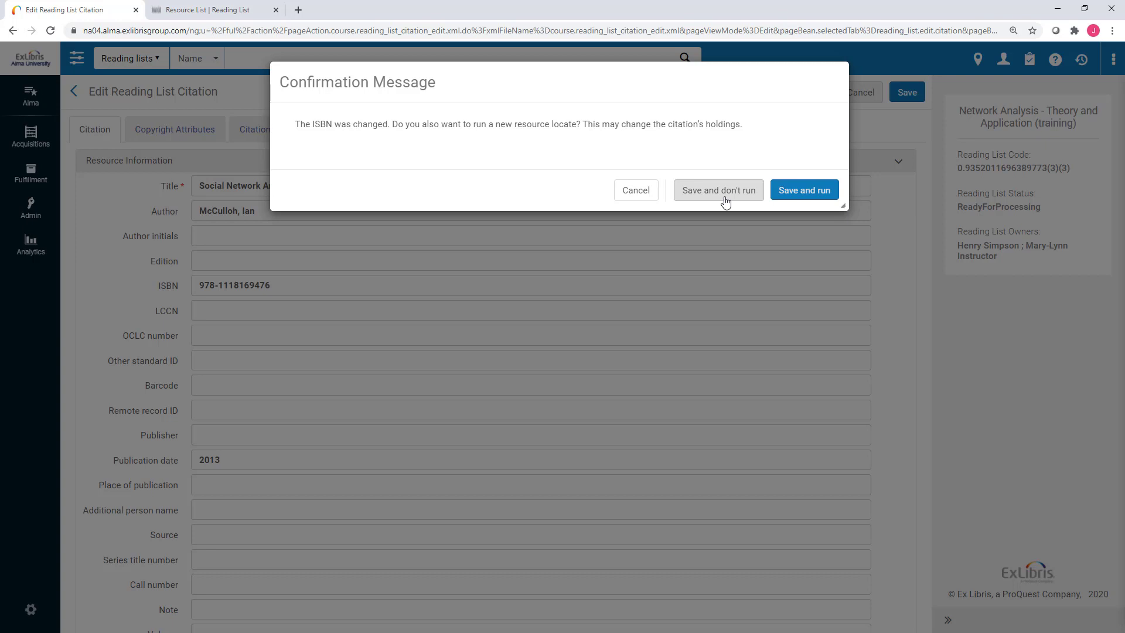
left_click(818, 202)
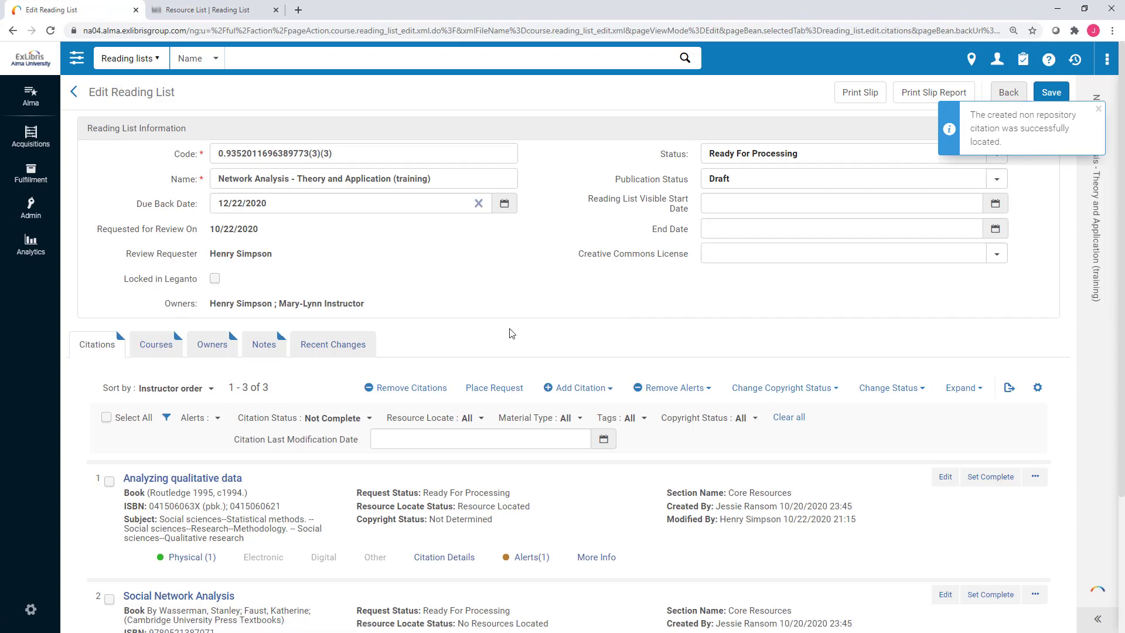
Switch the Citation Status filter to All so all 19 citations appear.
scroll(344, 397, "down", 3)
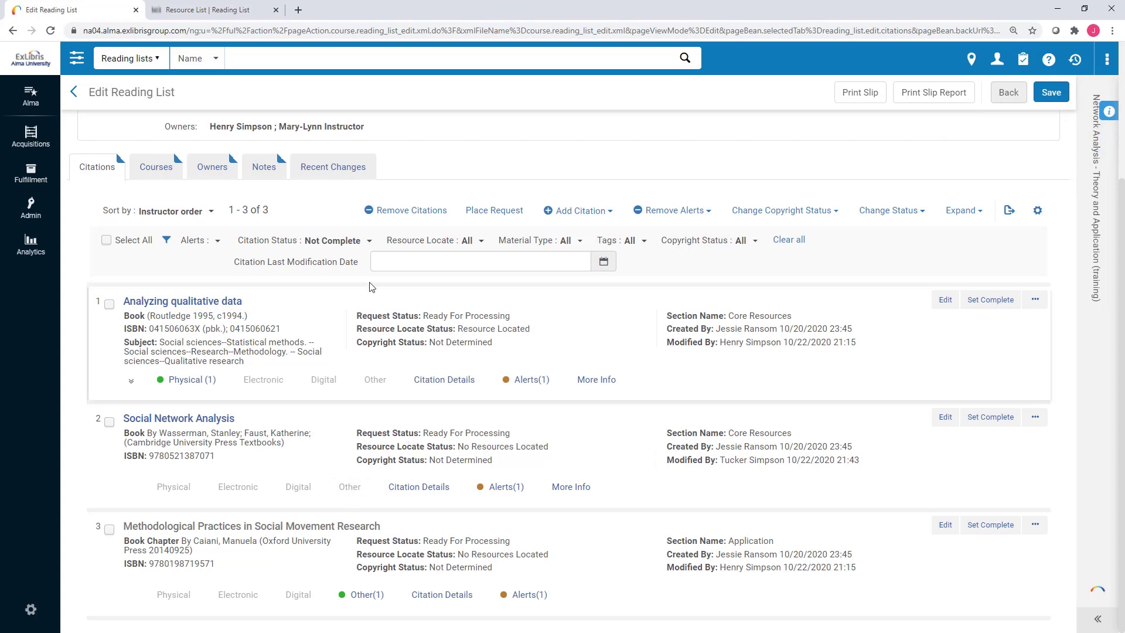
left_click(340, 240)
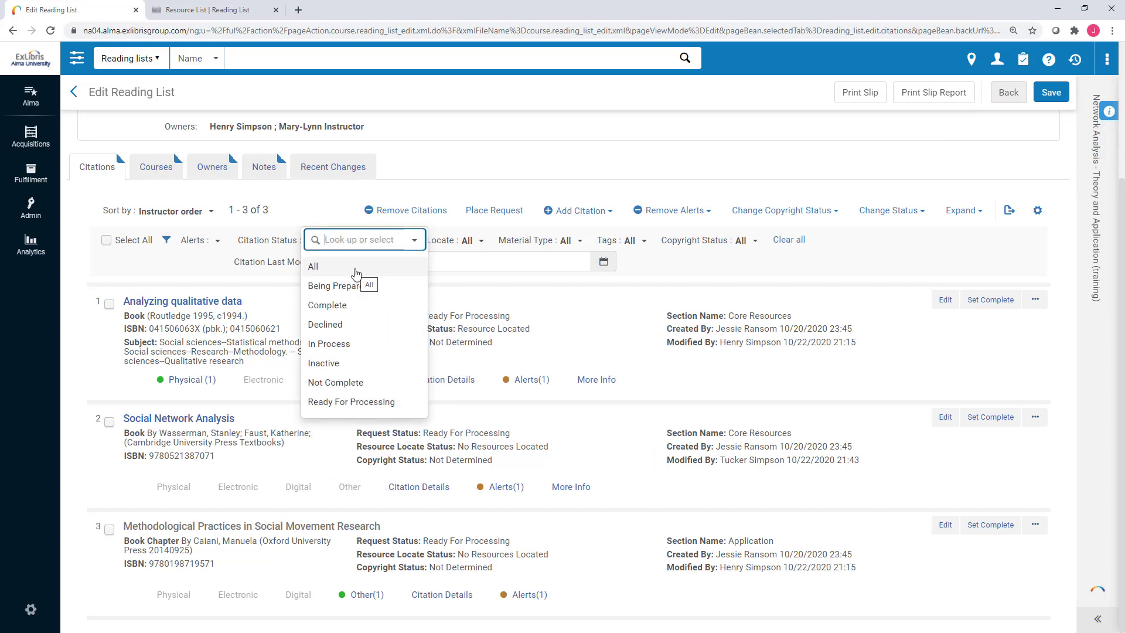
left_click(356, 269)
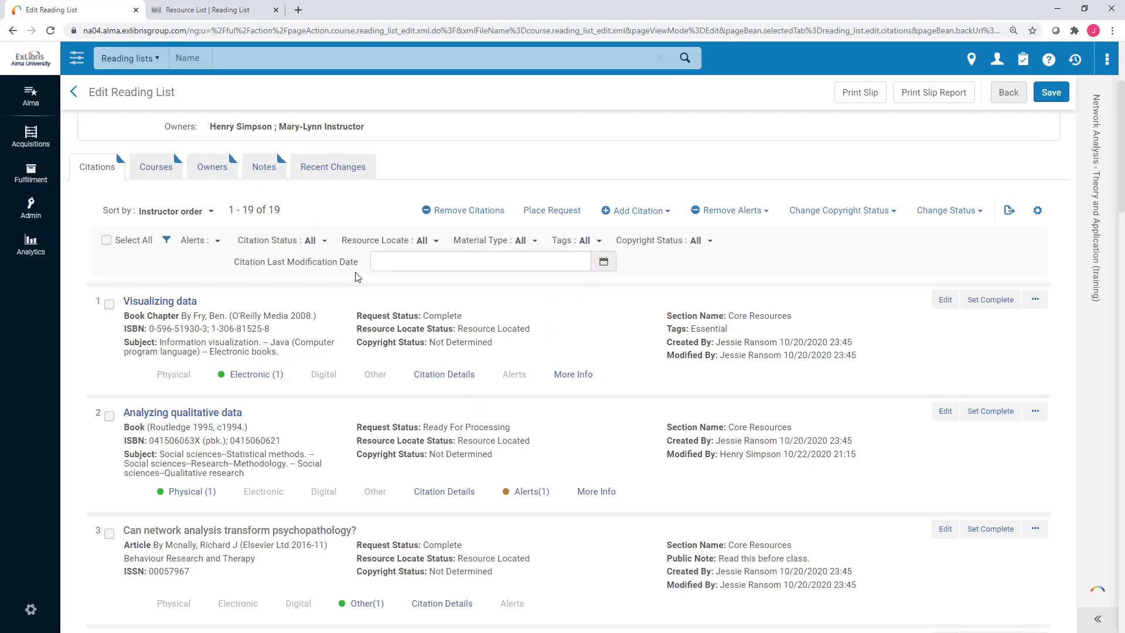
Expand and collapse citation 6's Electronic (2) portfolios, then return to the top.
scroll(357, 276, "down", 5)
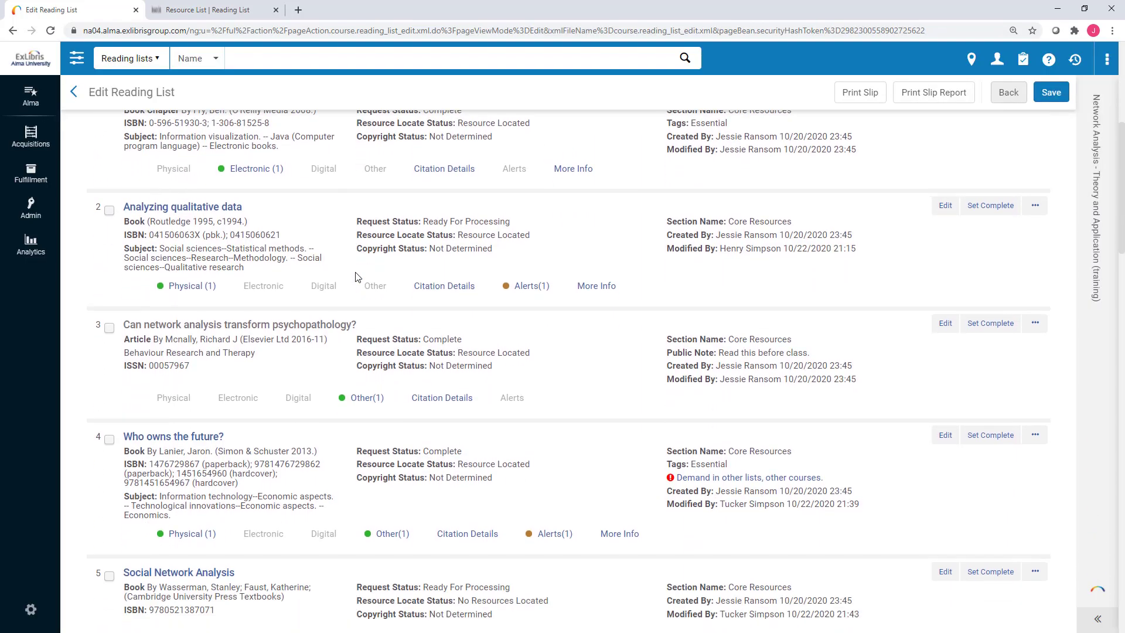
scroll(357, 277, "down", 4)
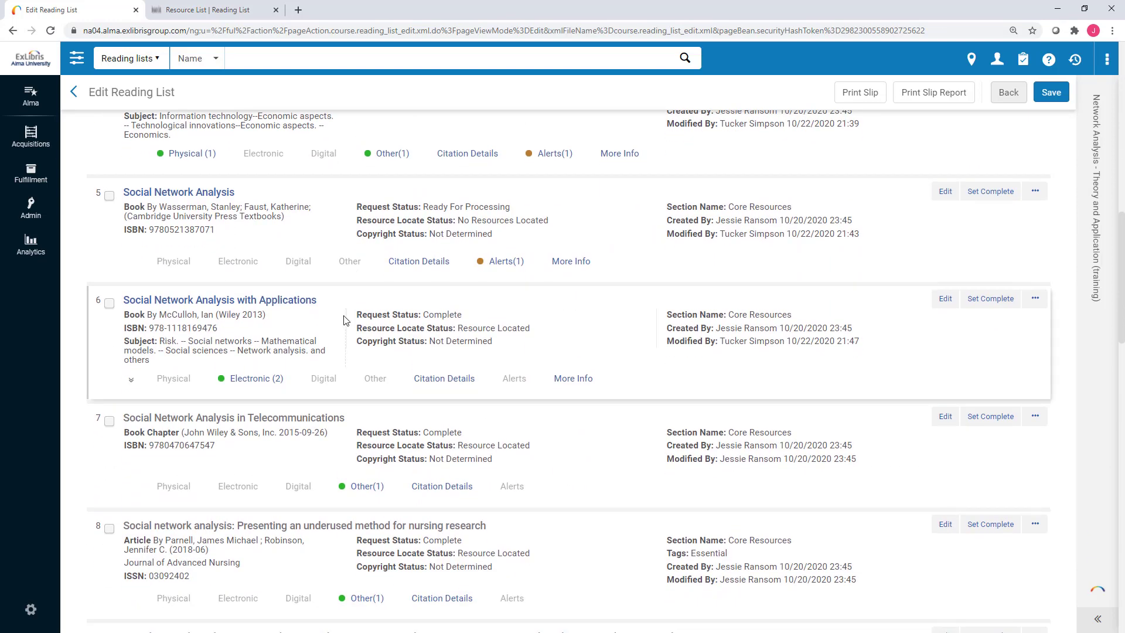
left_click(272, 375)
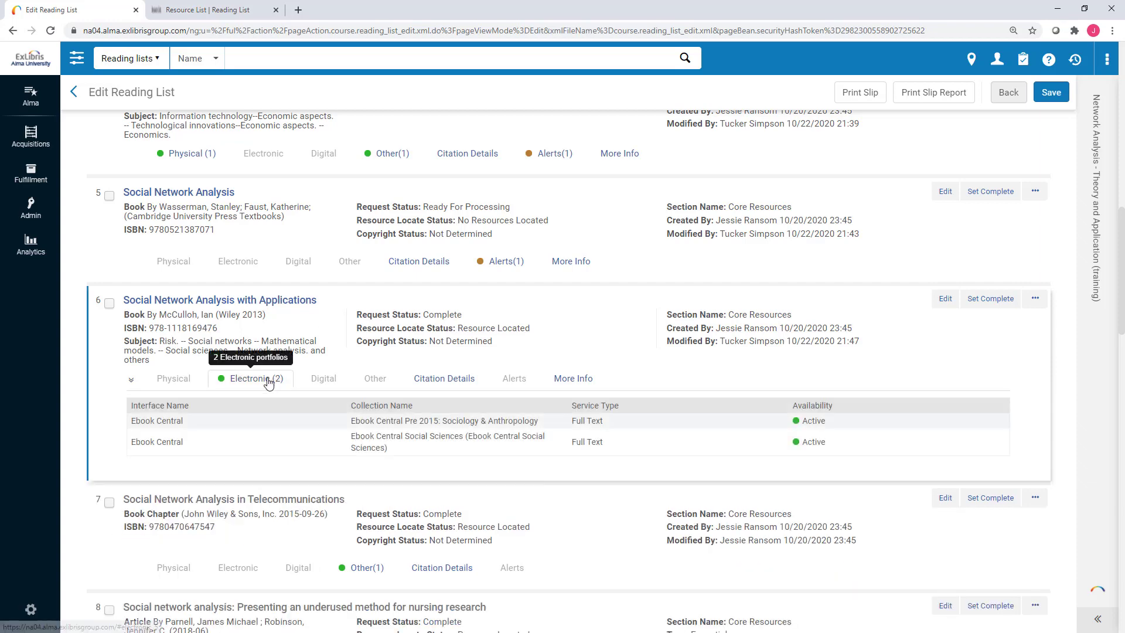
left_click(269, 385)
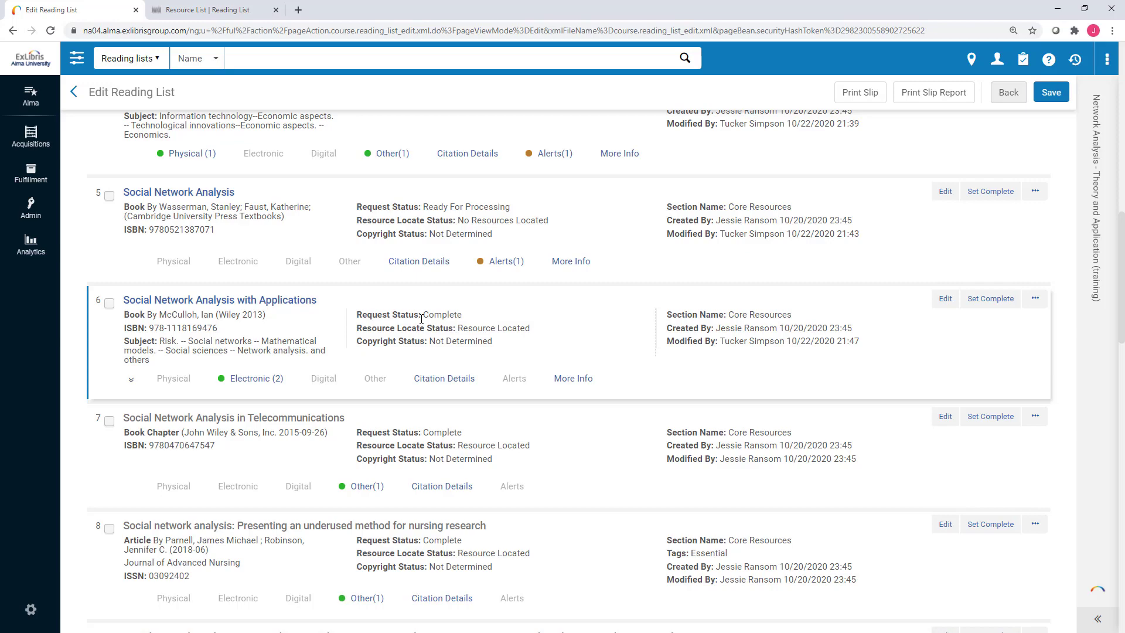
scroll(421, 318, "up", 15)
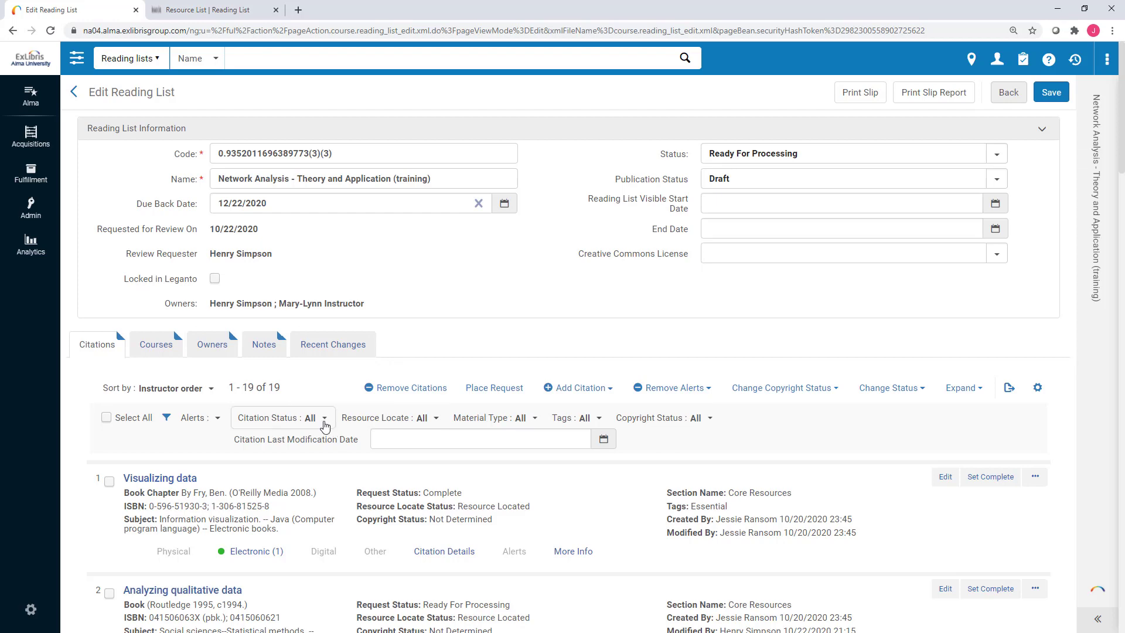
Filter the citation status to Not Complete, leaving 3 citations.
left_click(319, 418)
scroll(324, 419, "down", 1)
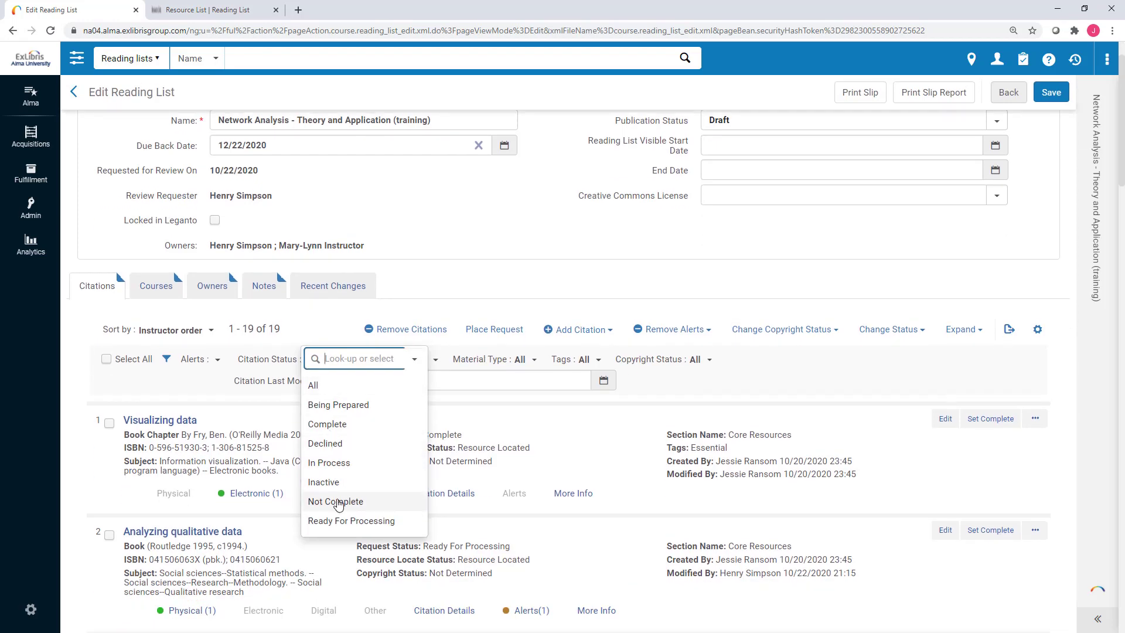
left_click(338, 502)
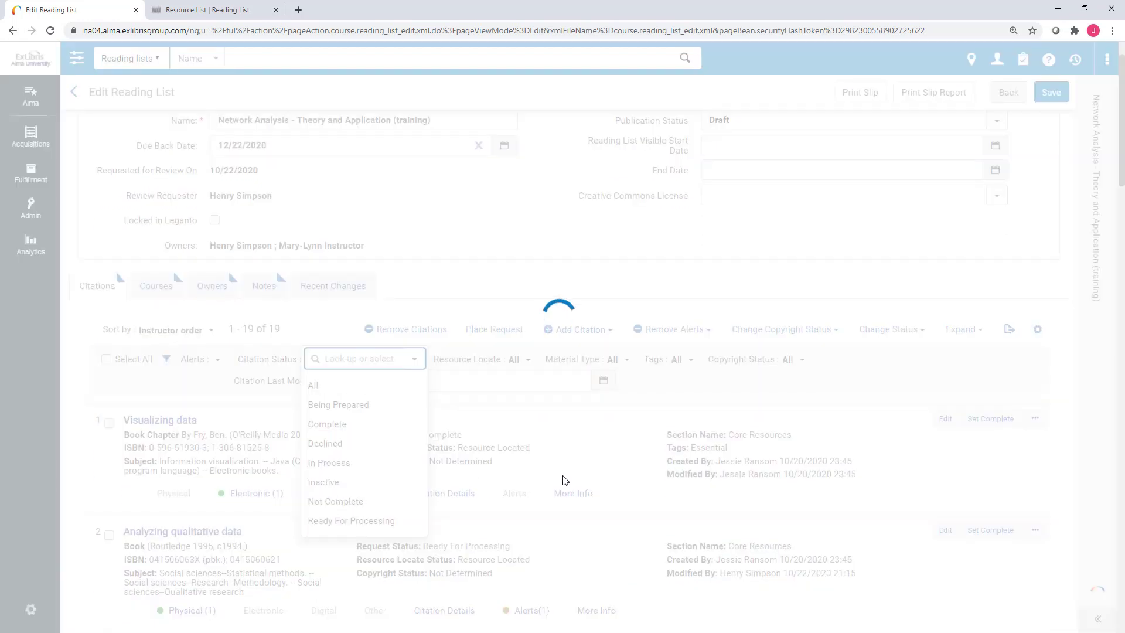
scroll(564, 481, "down", 2)
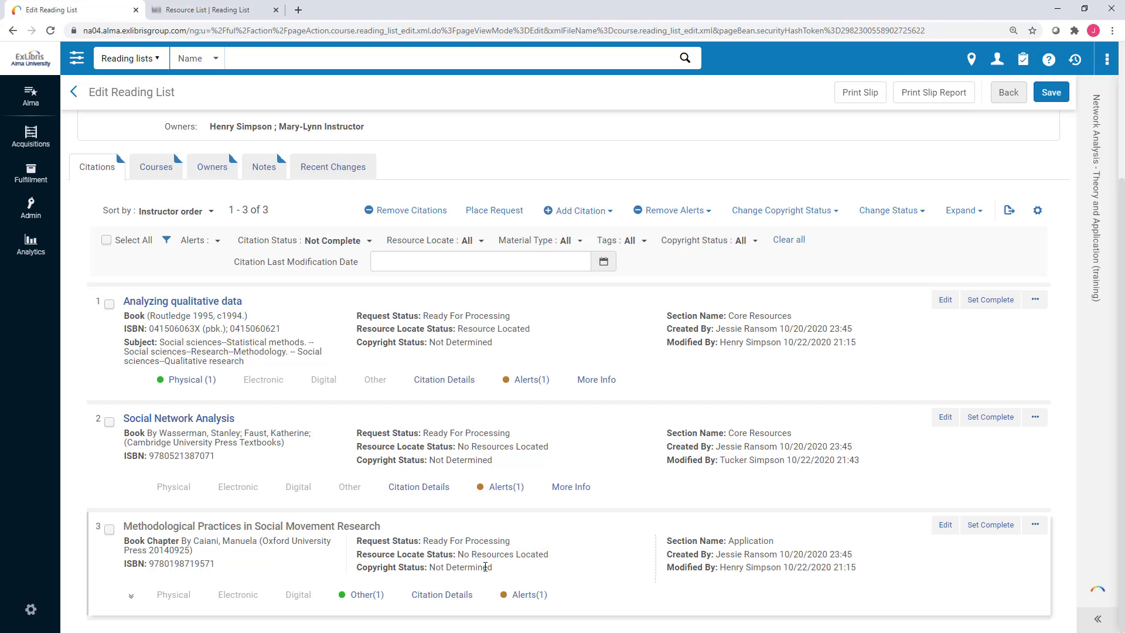
Check citation 3's Alerts (1) tab and its attached Chapter 6.pdf under Other (1).
left_click(378, 595)
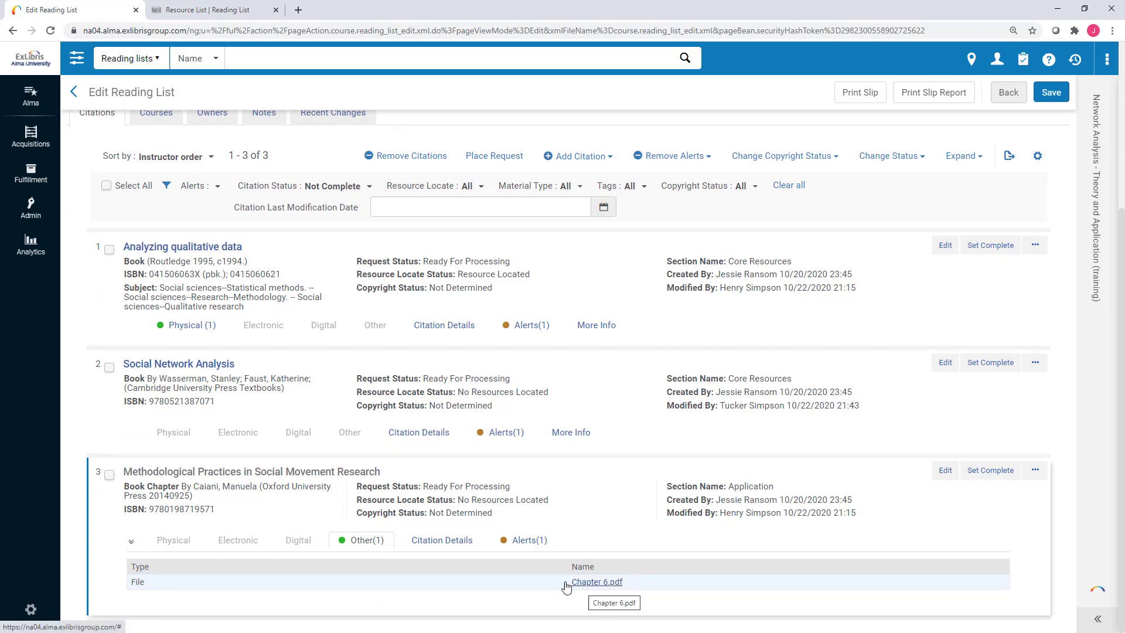
left_click(517, 540)
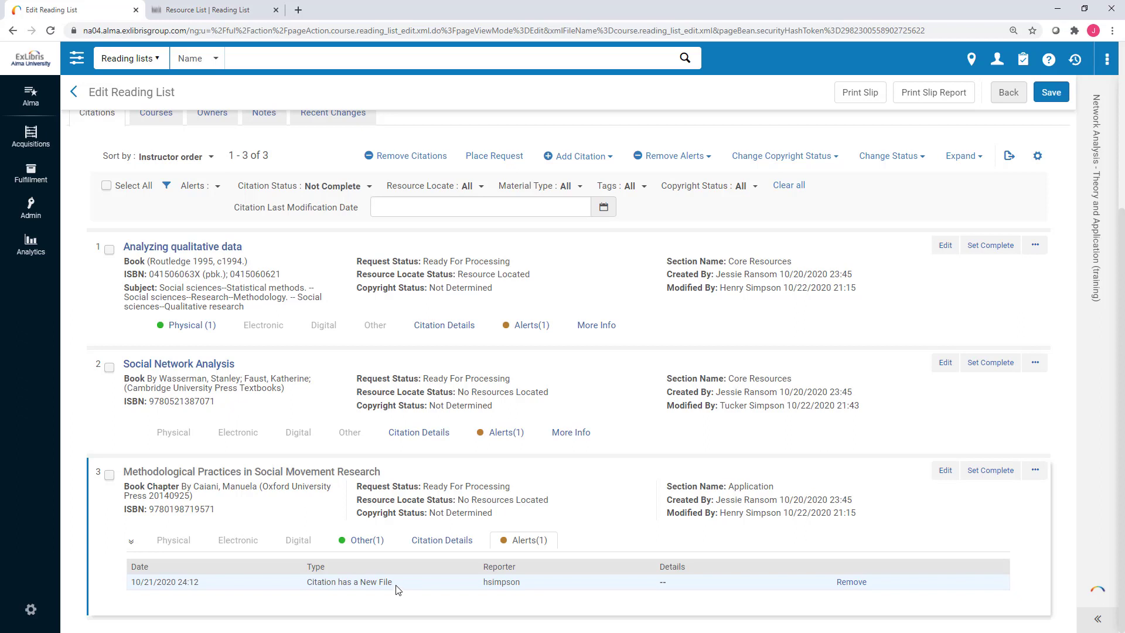
left_click(366, 542)
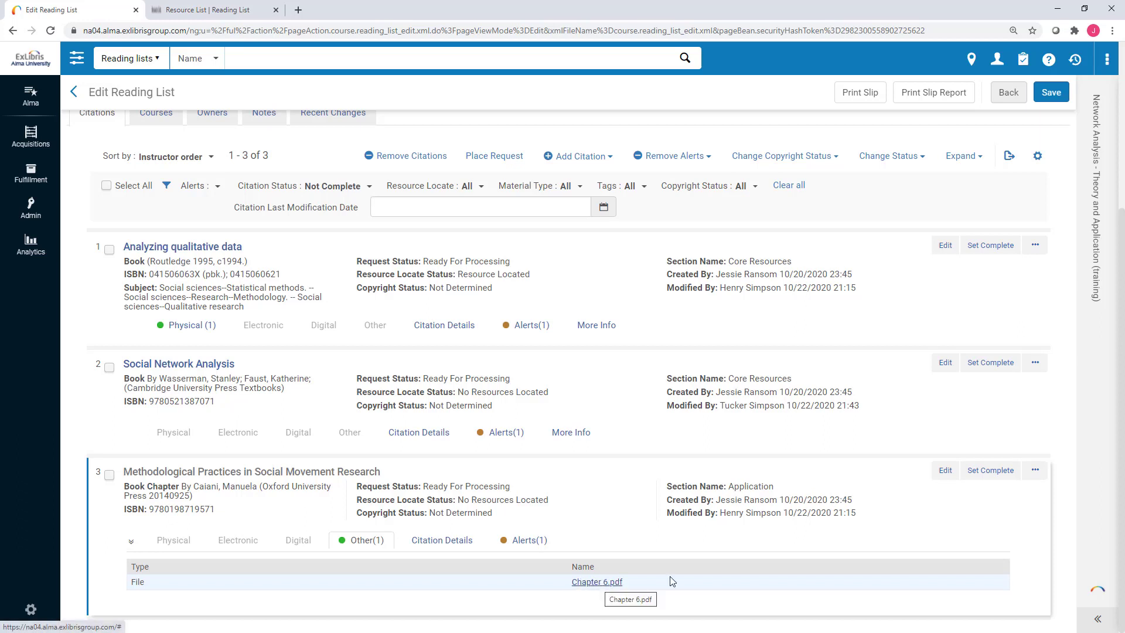
Open citation 3's edit form, inspect the Chapter 6.pdf file options, then cancel without saving.
left_click(946, 472)
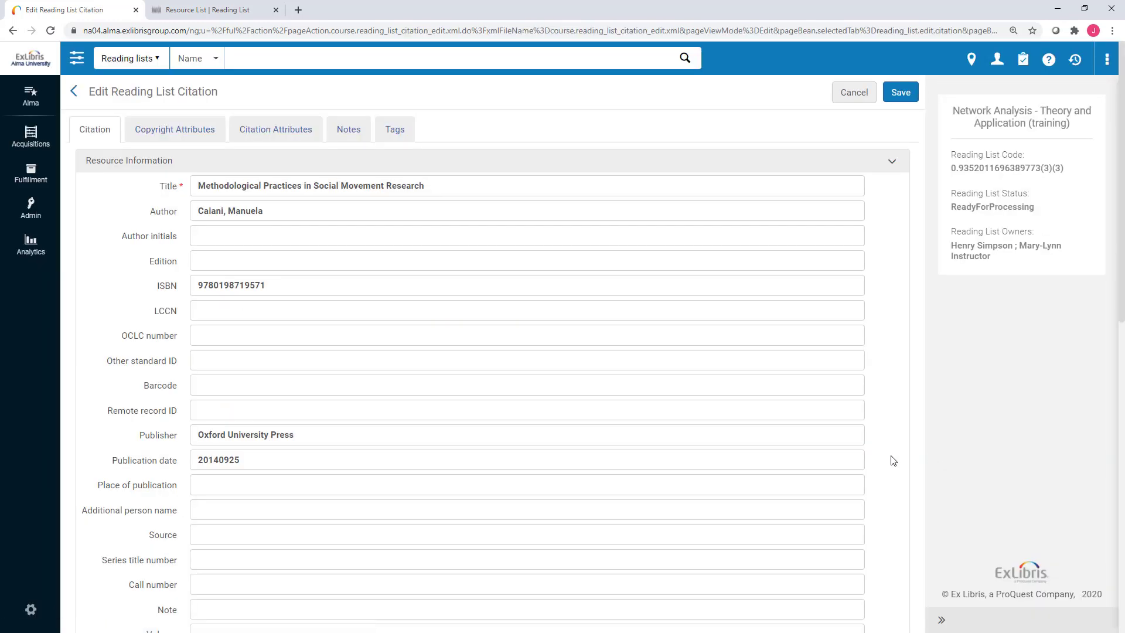
scroll(892, 461, "down", 8)
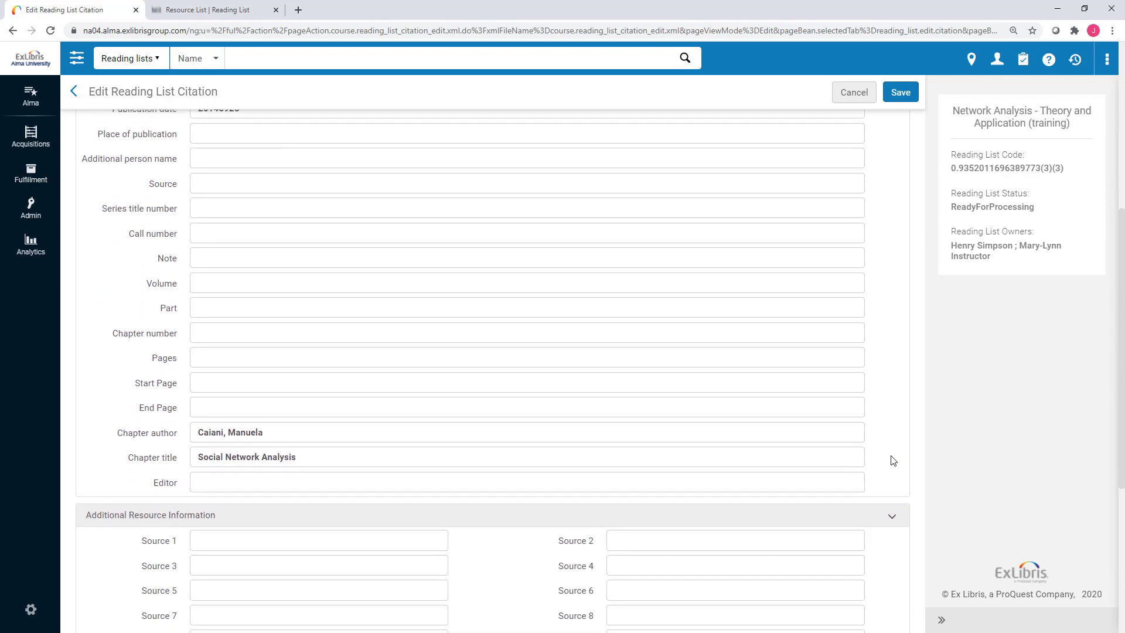
scroll(890, 458, "down", 3)
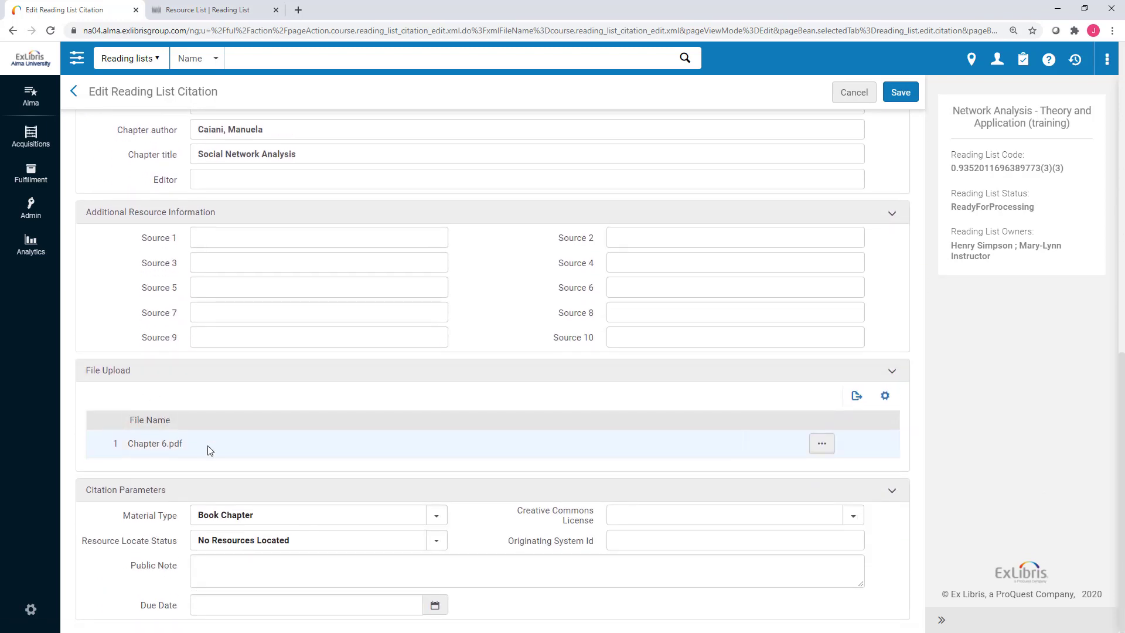
left_click(820, 446)
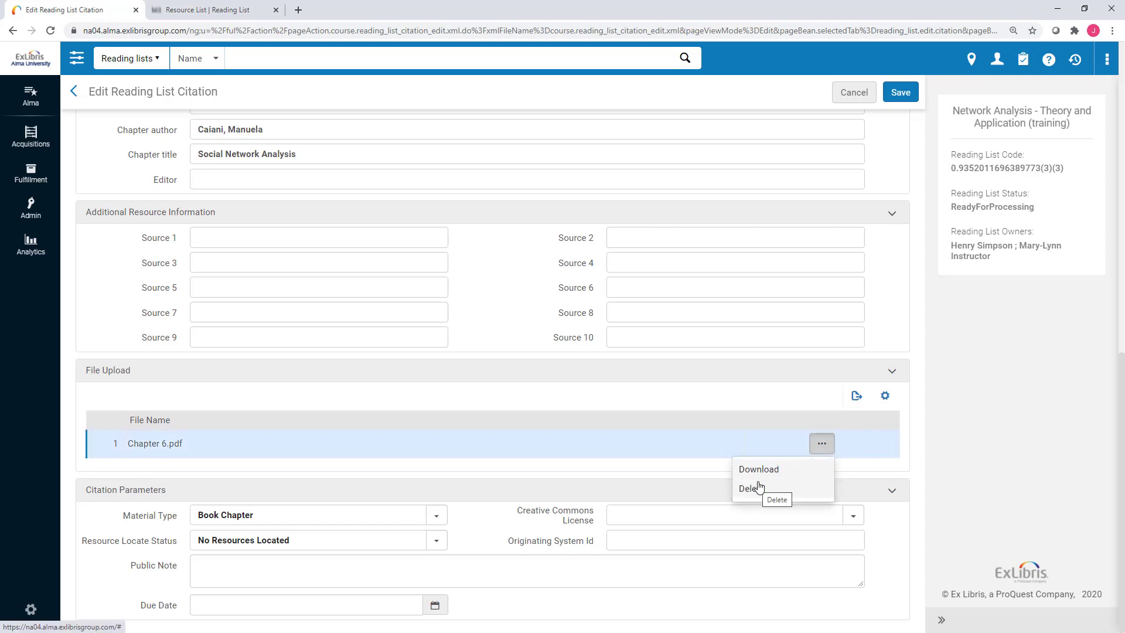
left_click(827, 445)
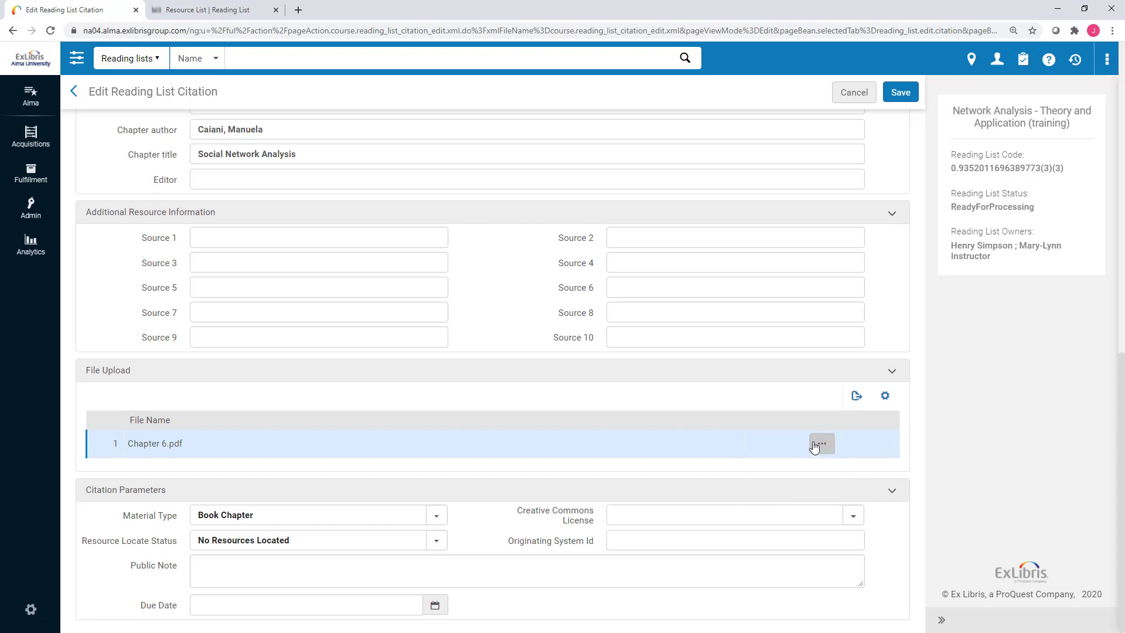
left_click(840, 98)
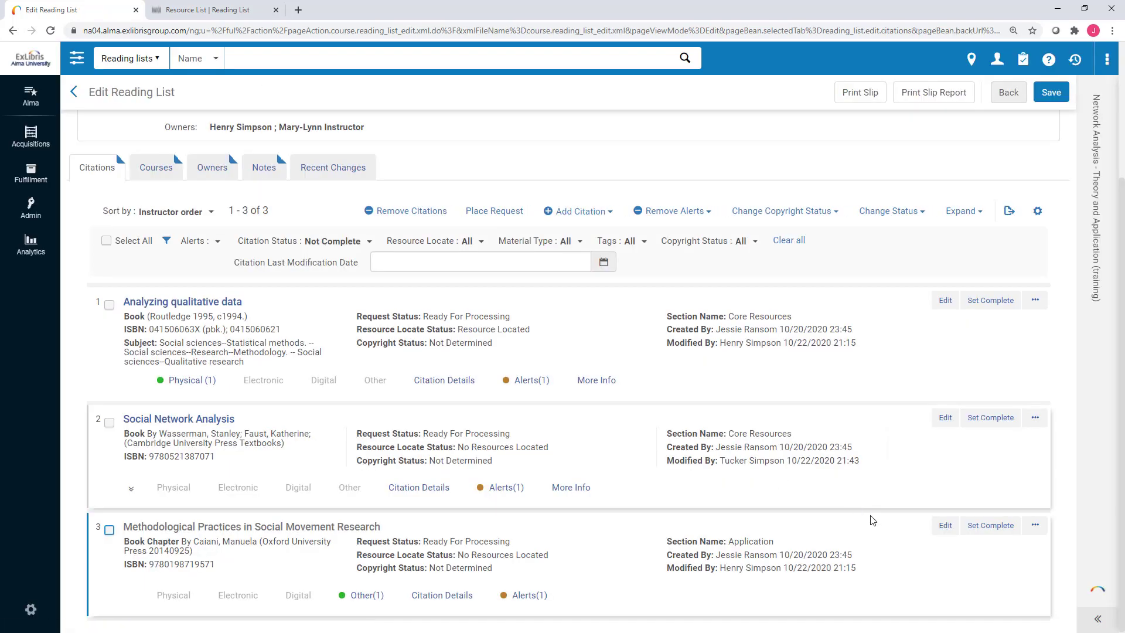
Set the Methodological Practices citation to Complete, then view the alerts on Analyzing qualitative data and Social Network Analysis.
left_click(999, 529)
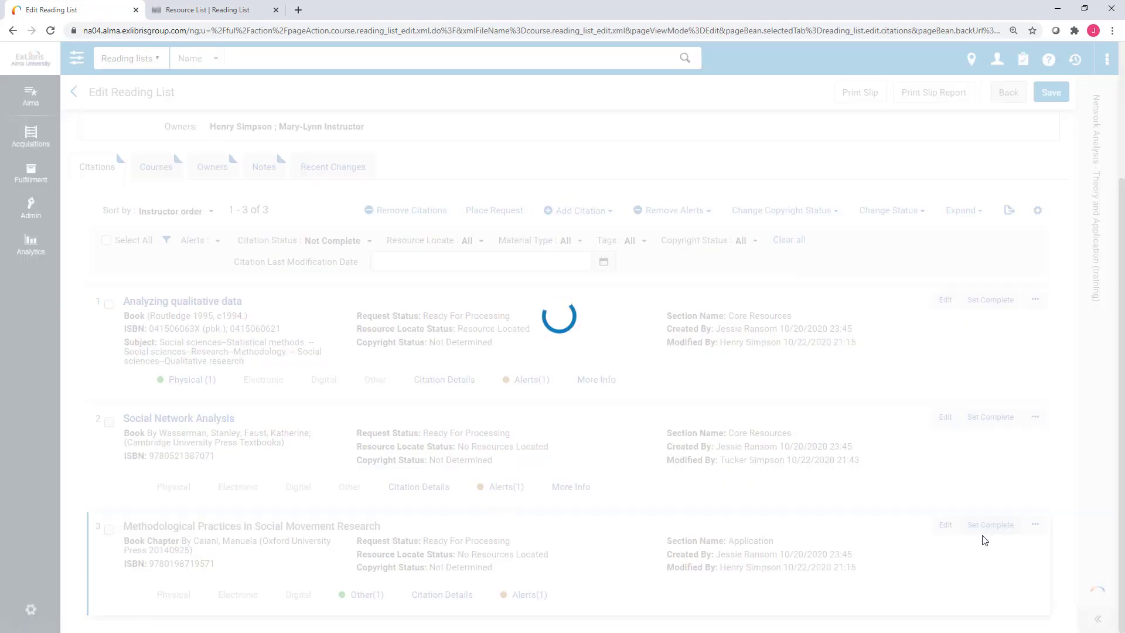
scroll(972, 537, "down", 1)
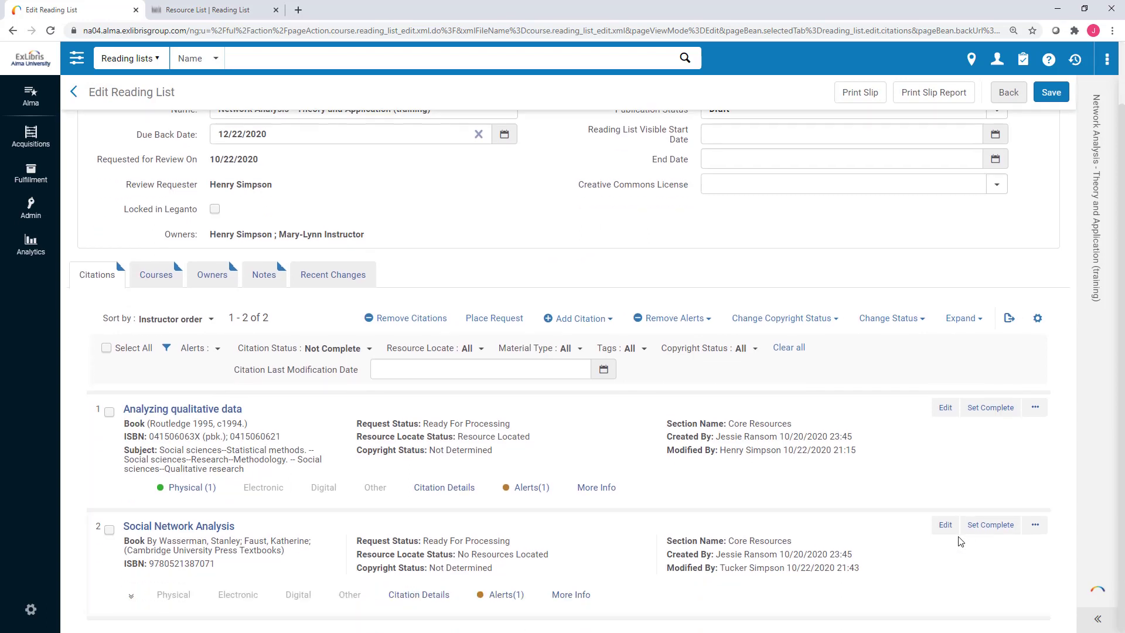
left_click(531, 487)
scroll(529, 512, "down", 1)
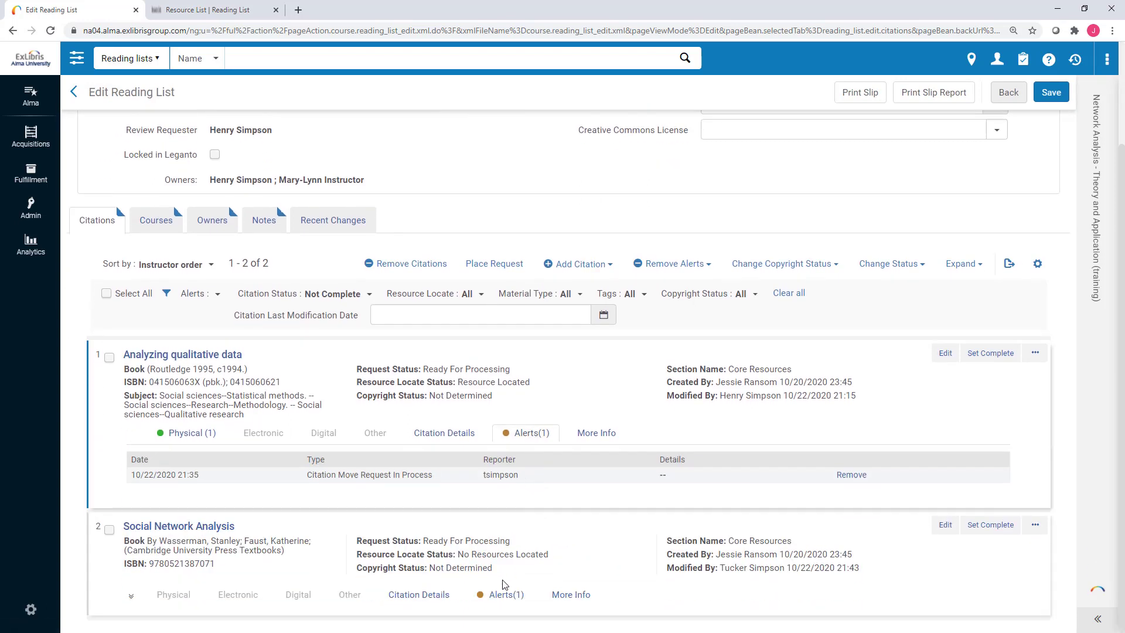
left_click(504, 593)
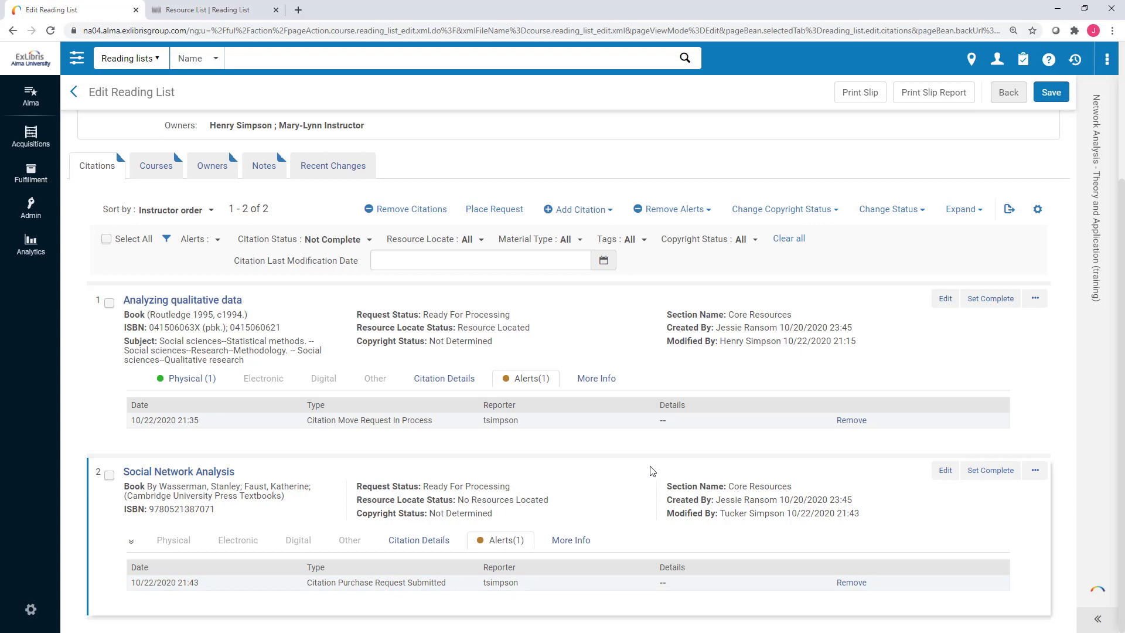
scroll(652, 470, "up", 3)
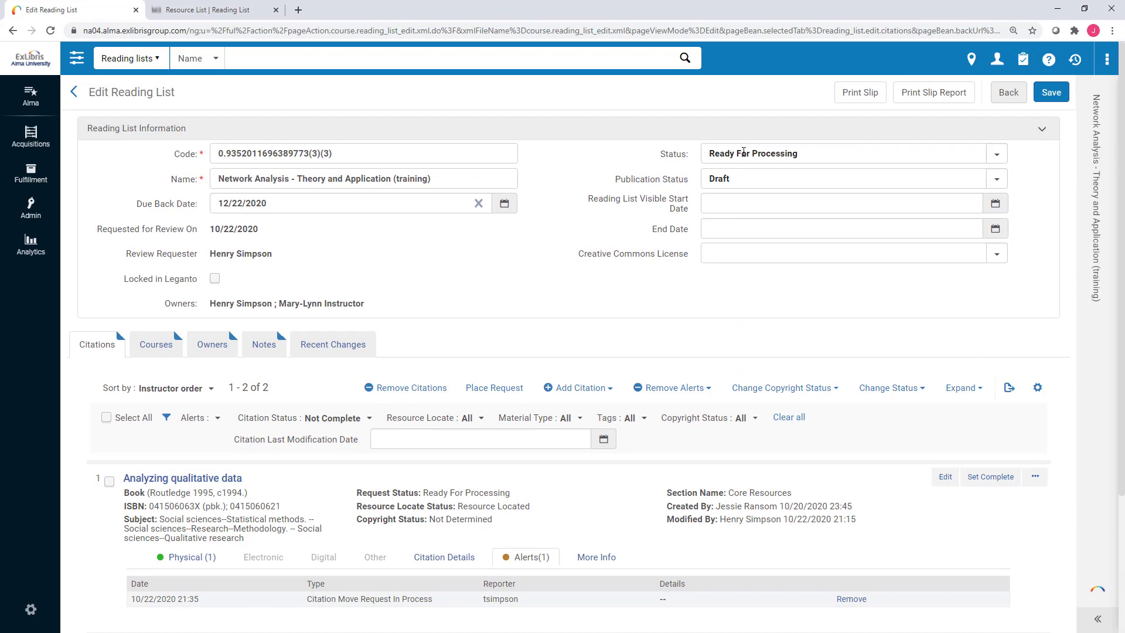
Change the reading list's Publication Status from Draft to All Students Full, keeping its Status, and save.
left_click(742, 152)
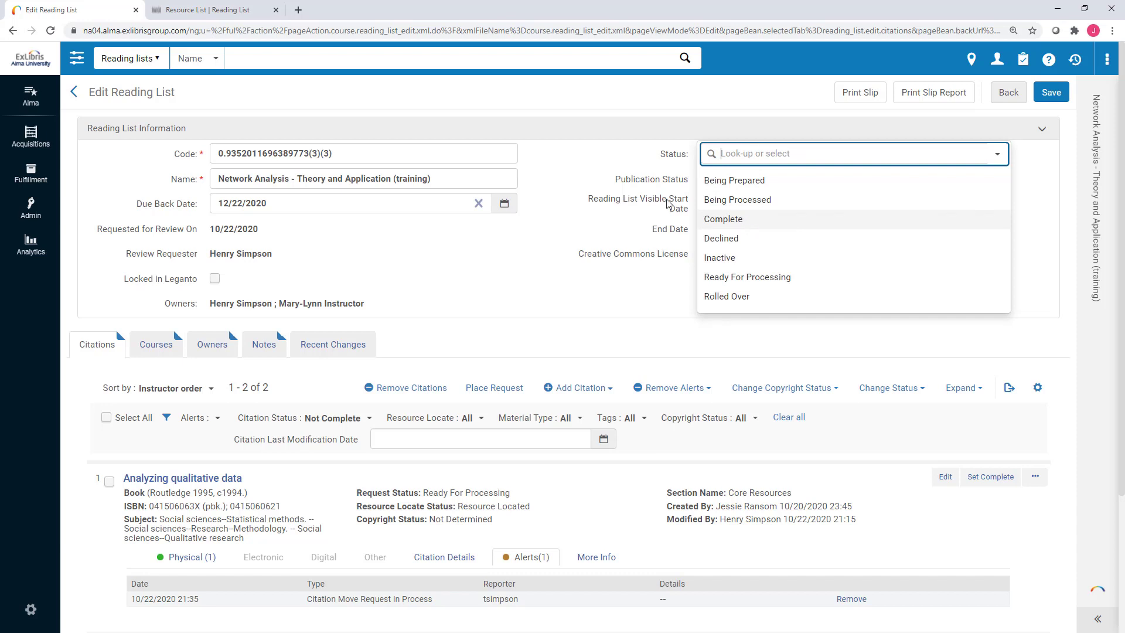
key("Tab")
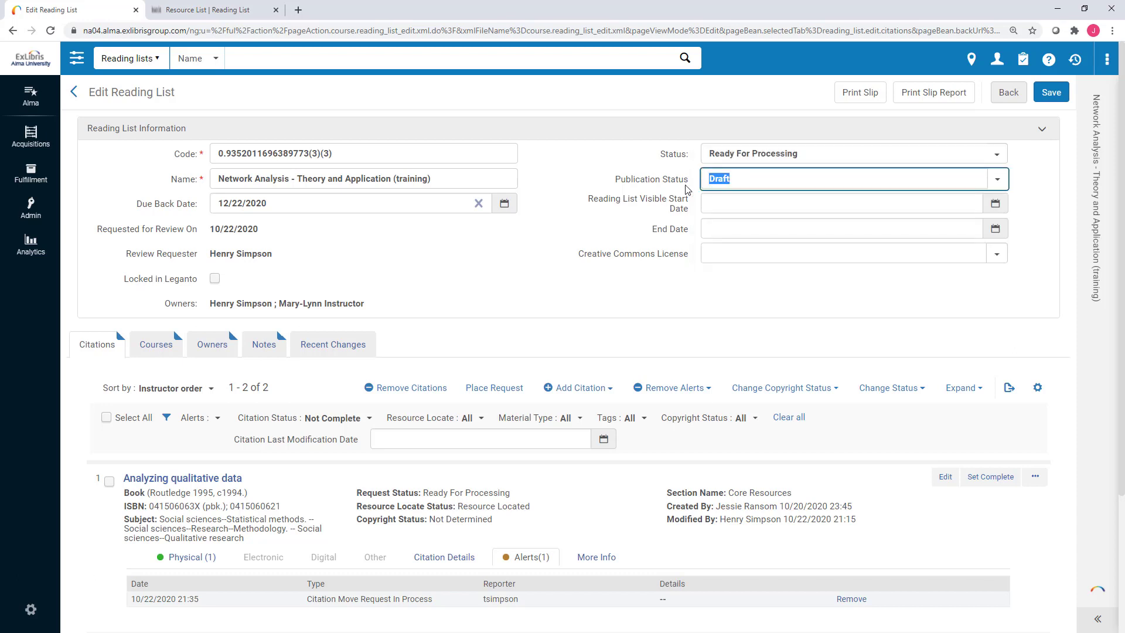
left_click(737, 179)
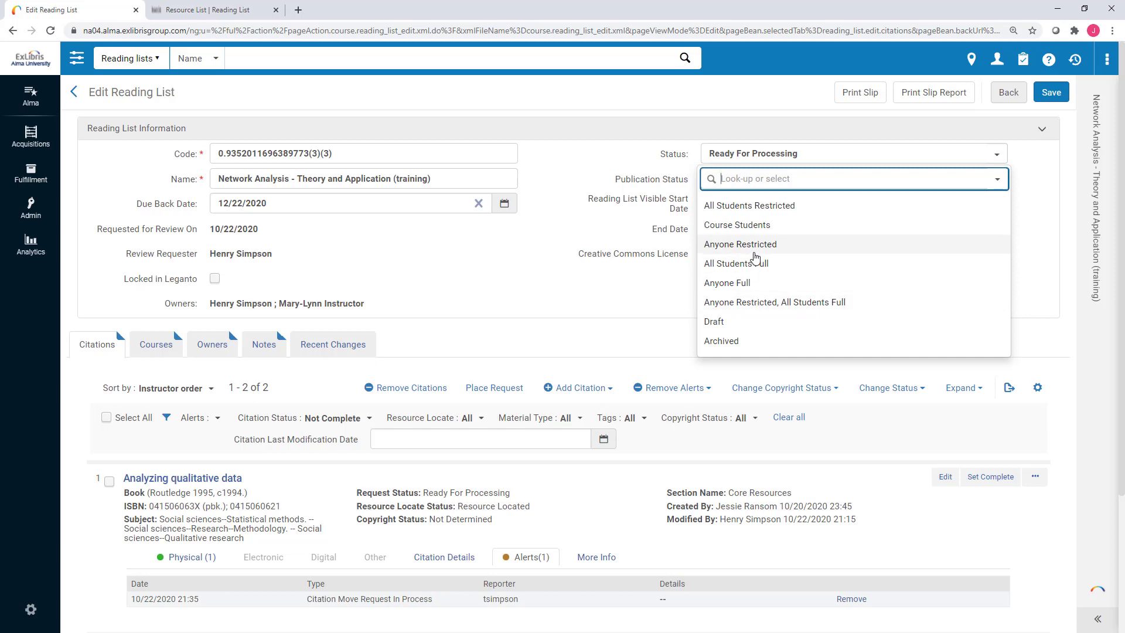
left_click(752, 264)
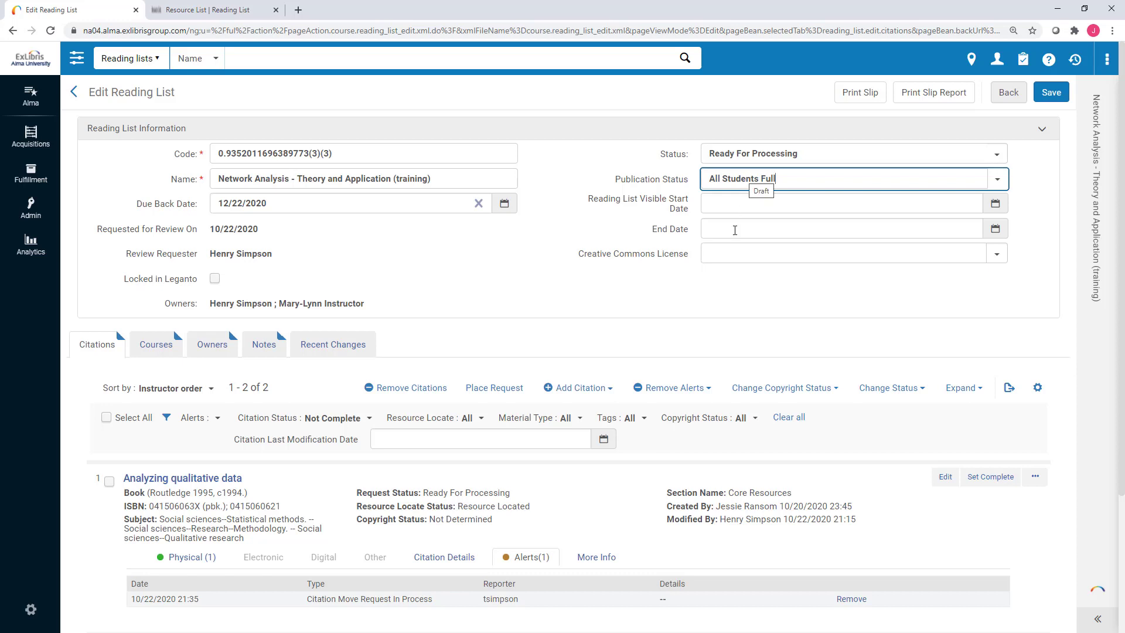
scroll(645, 352, "down", 3)
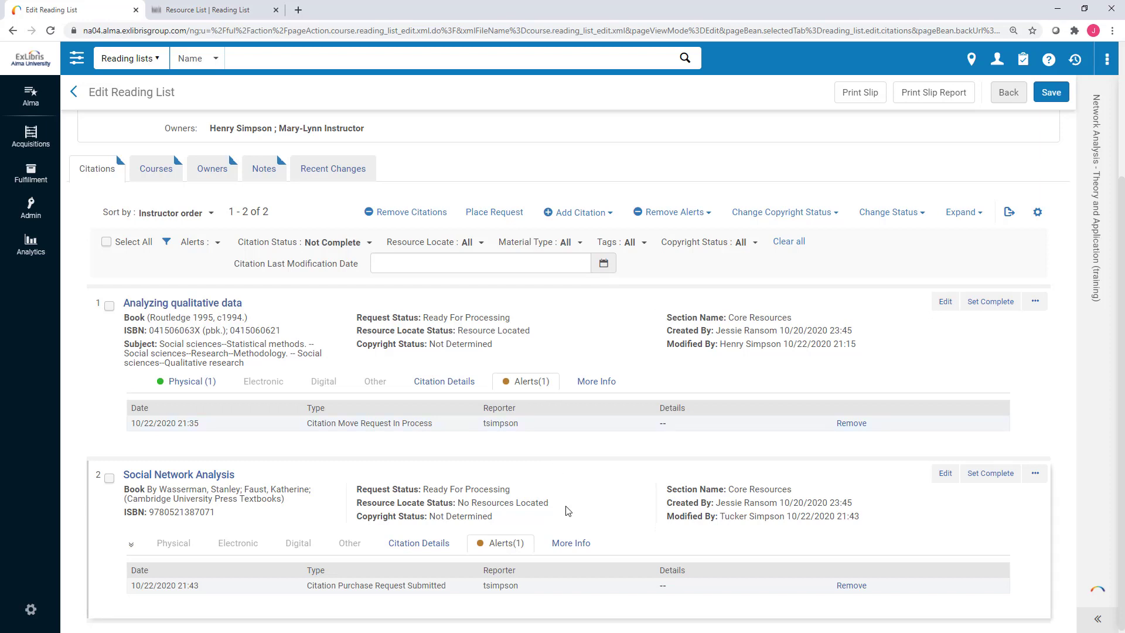
scroll(566, 508, "down", 1)
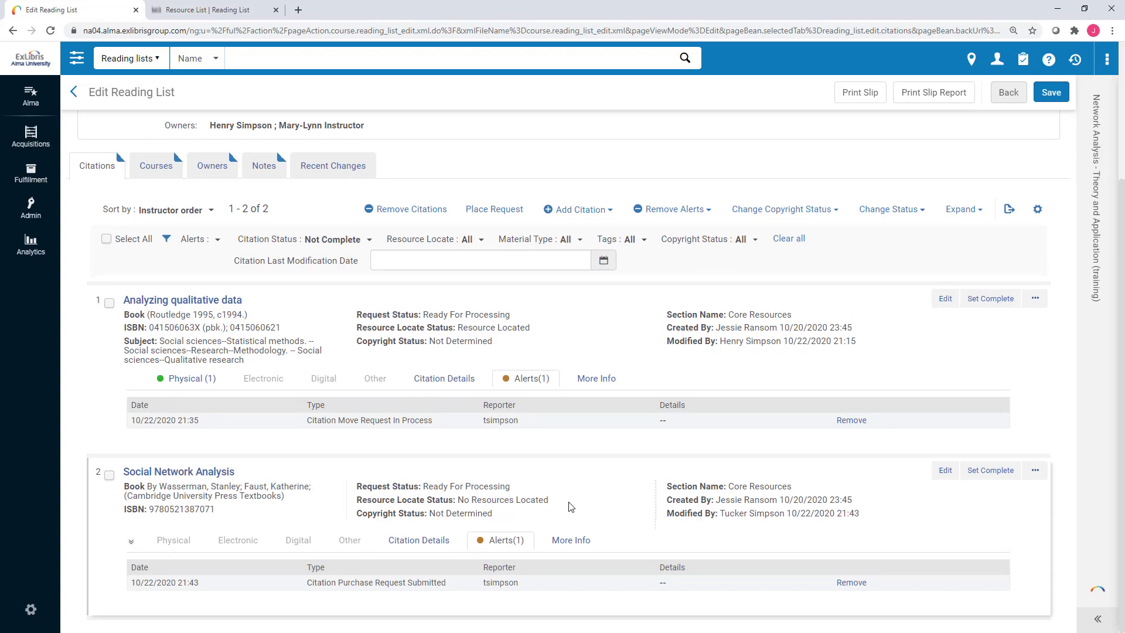
scroll(569, 504, "up", 2)
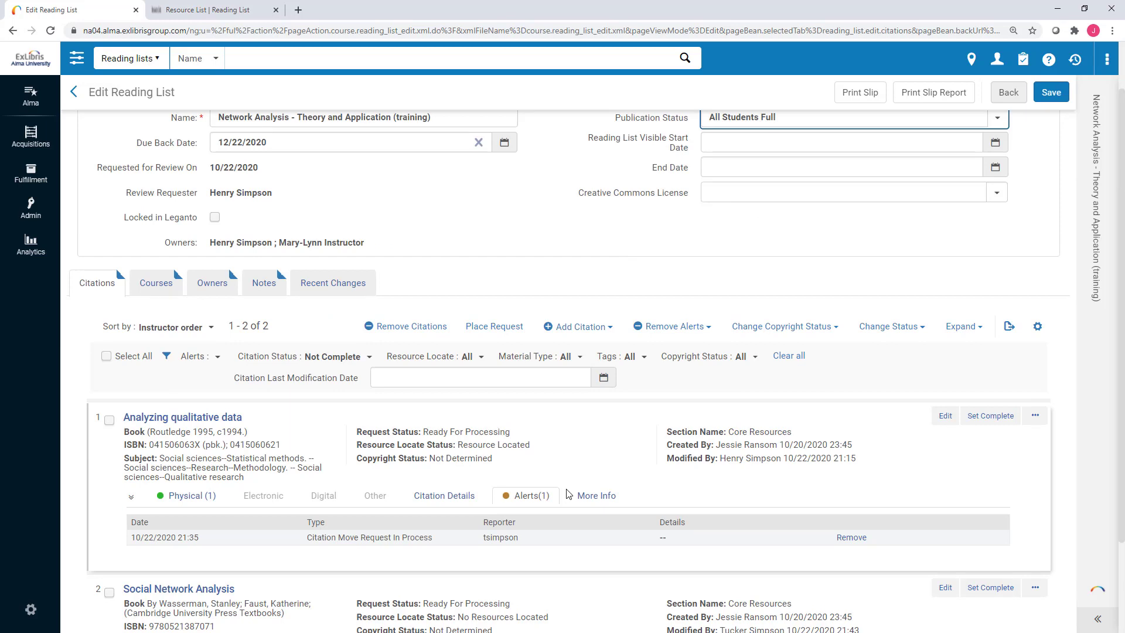
scroll(568, 492, "up", 1)
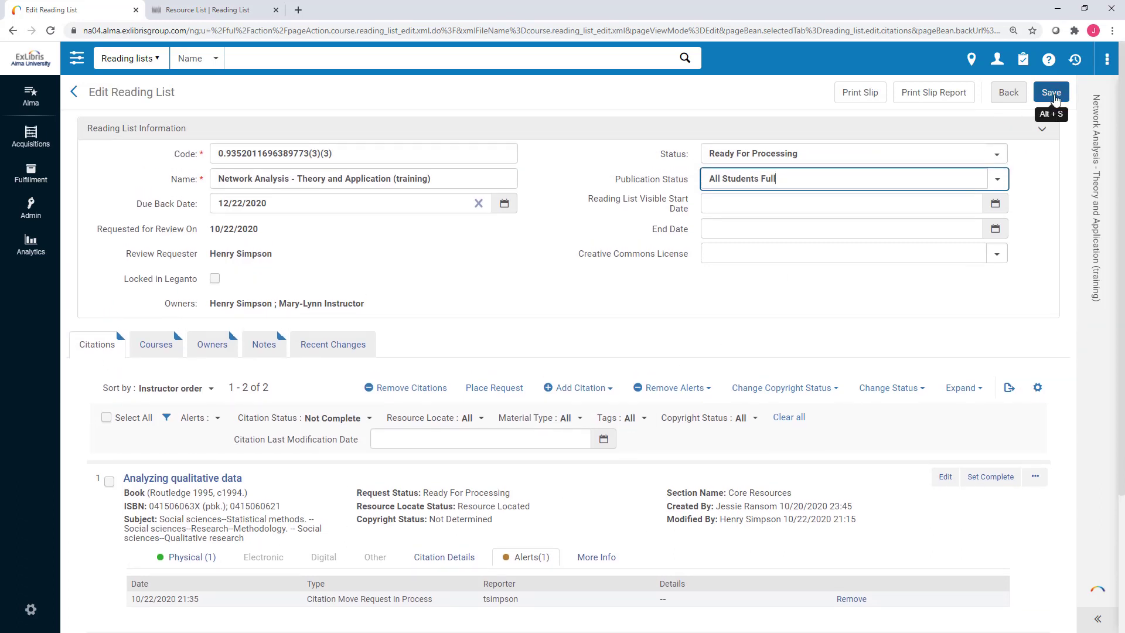
left_click(1054, 98)
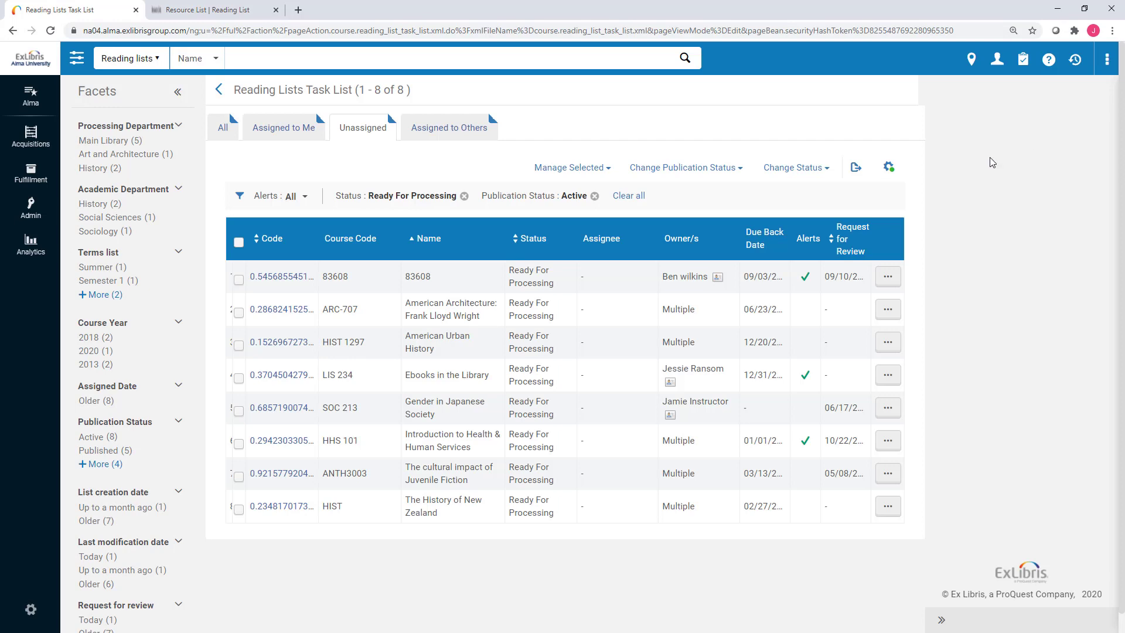
Browse the Assigned to Me and Unassigned reading lists, then return to the Alma home page.
left_click(273, 132)
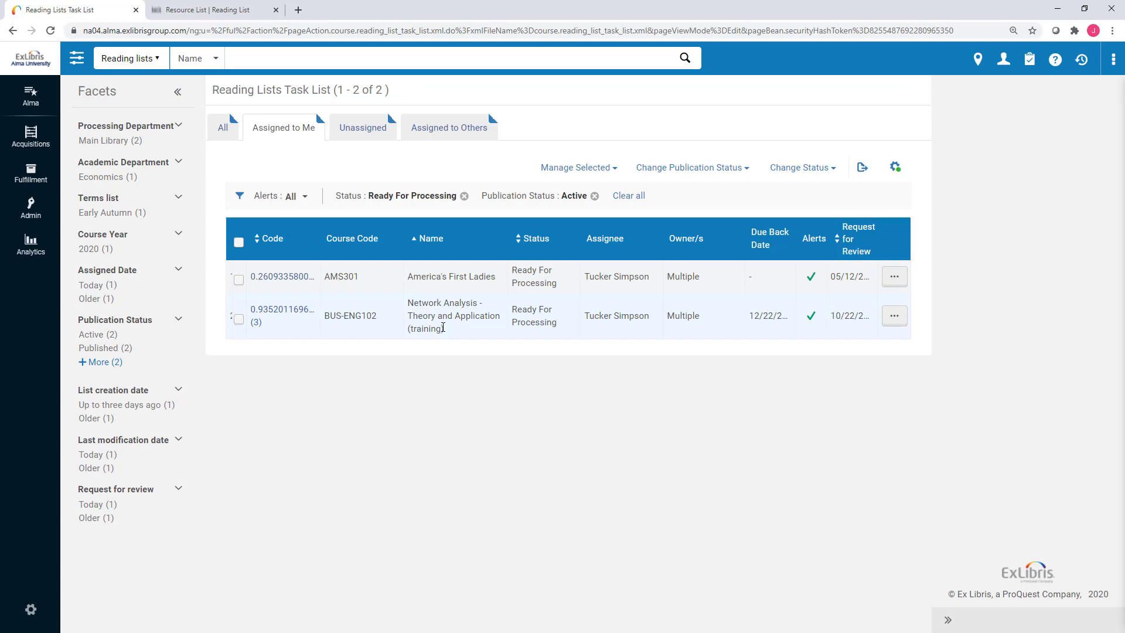
left_click(366, 134)
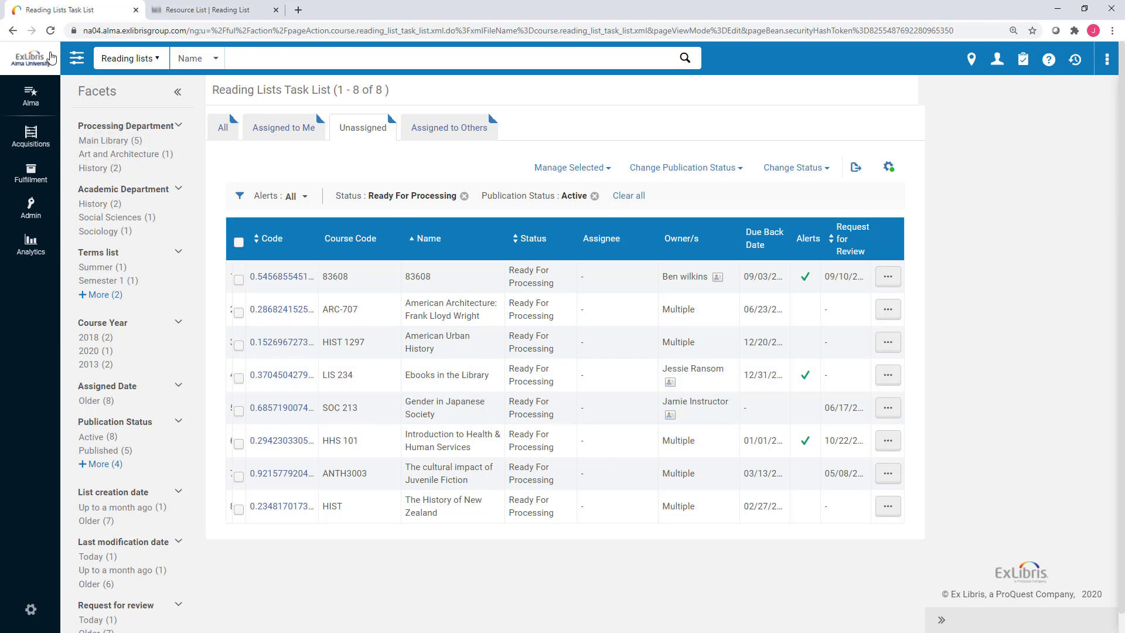
left_click(30, 56)
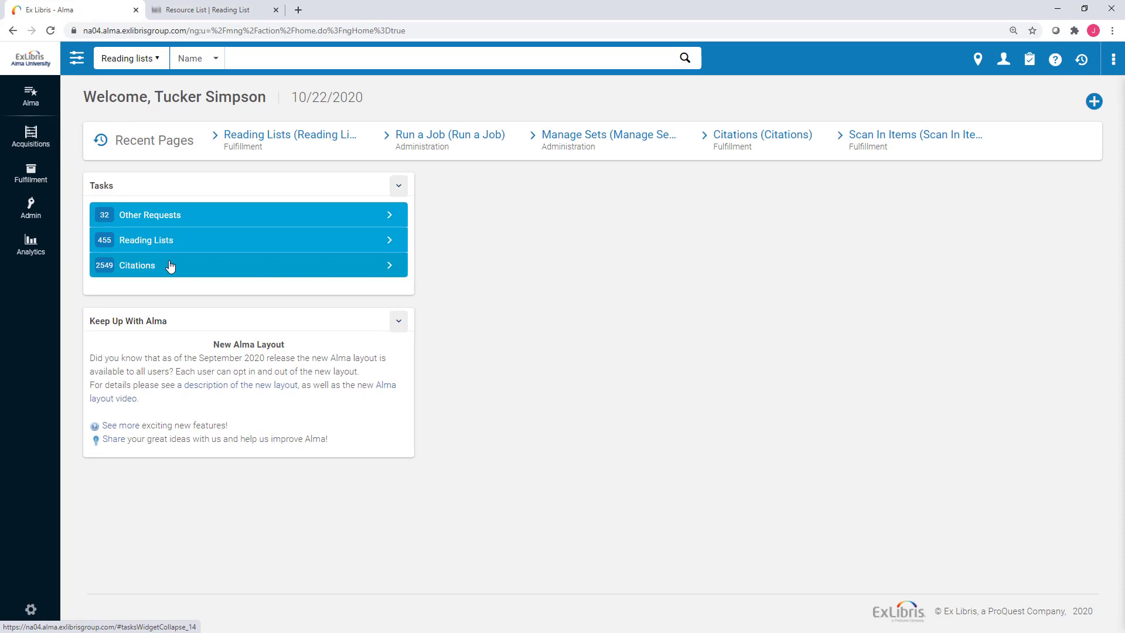
Open the 729 Ready for processing citations from the Tasks widget's Citations breakdown.
left_click(171, 266)
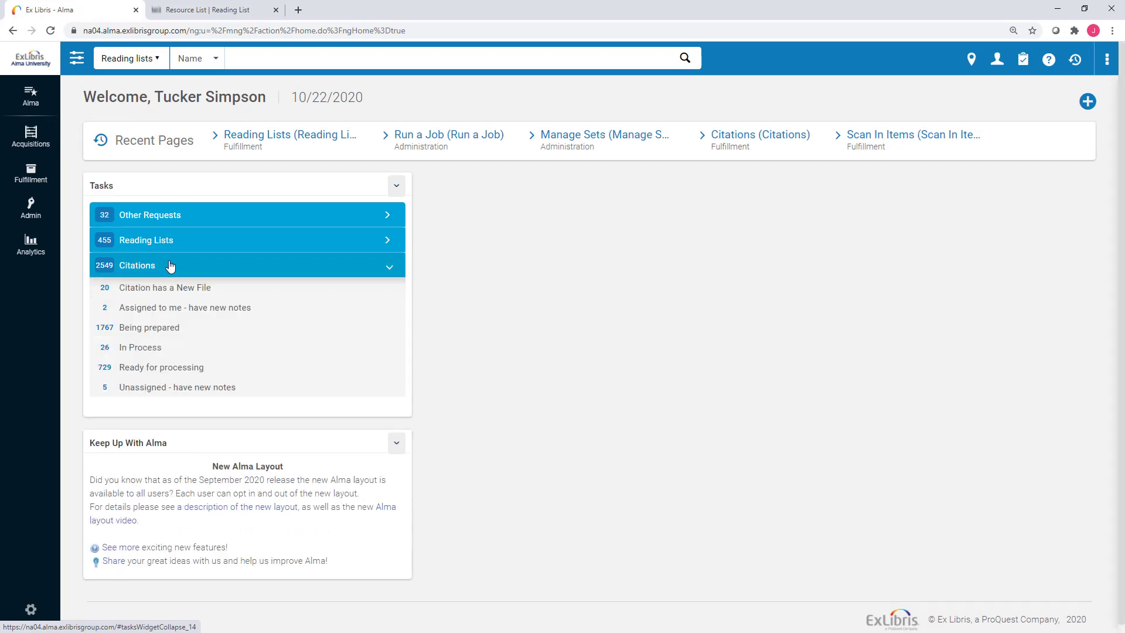
left_click(193, 369)
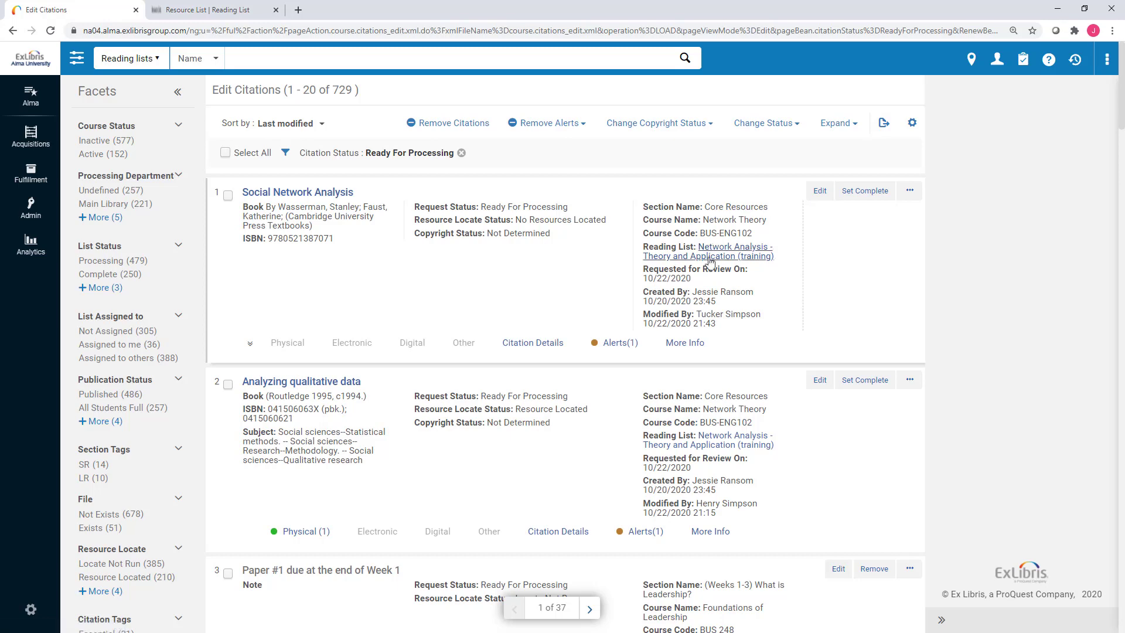
scroll(720, 311, "down", 3)
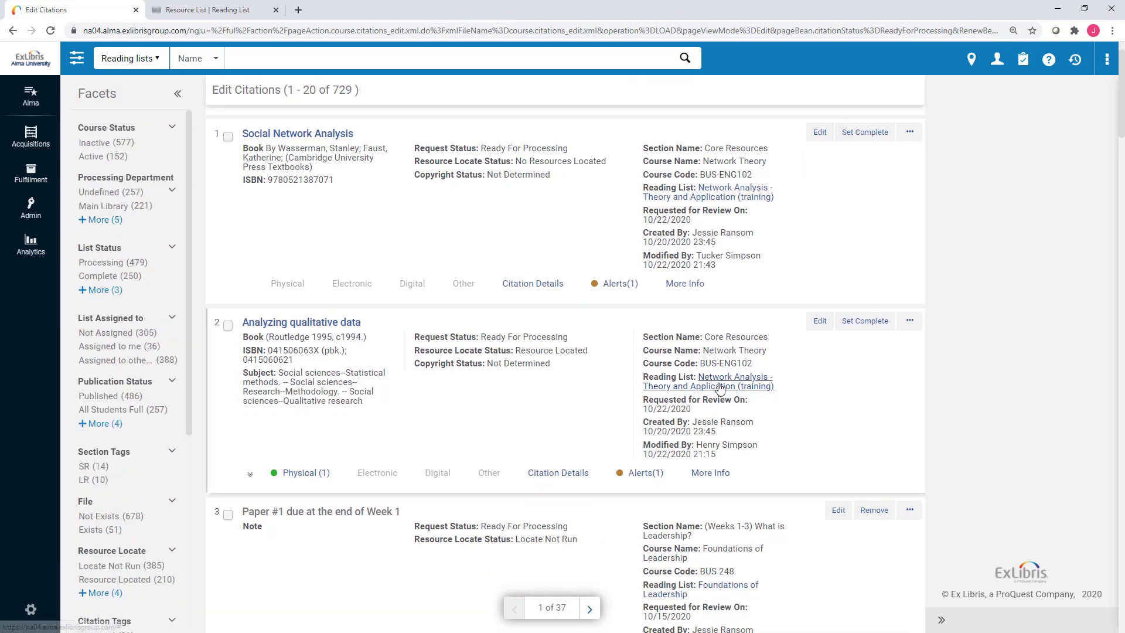
scroll(304, 121, "up", 3)
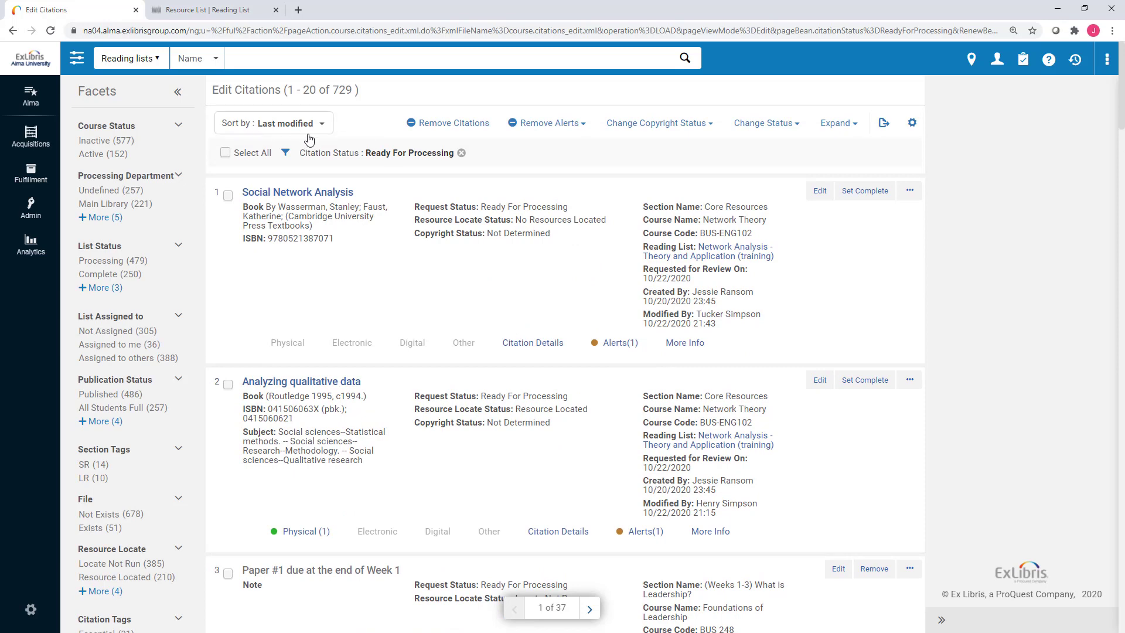
scroll(680, 393, "down", 4)
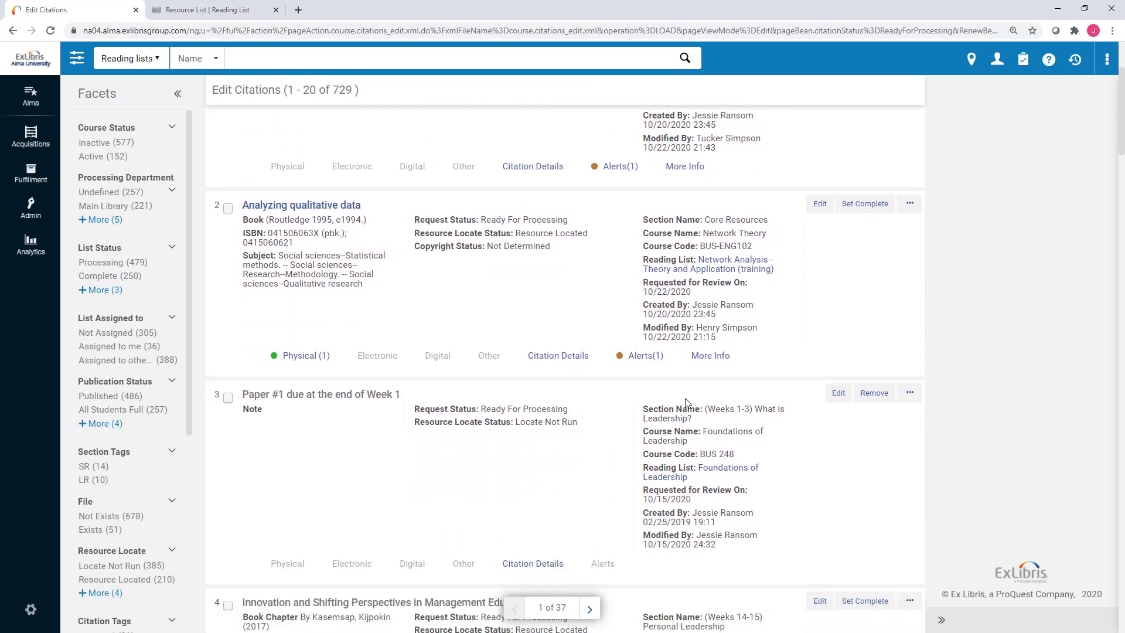
scroll(761, 423, "down", 5)
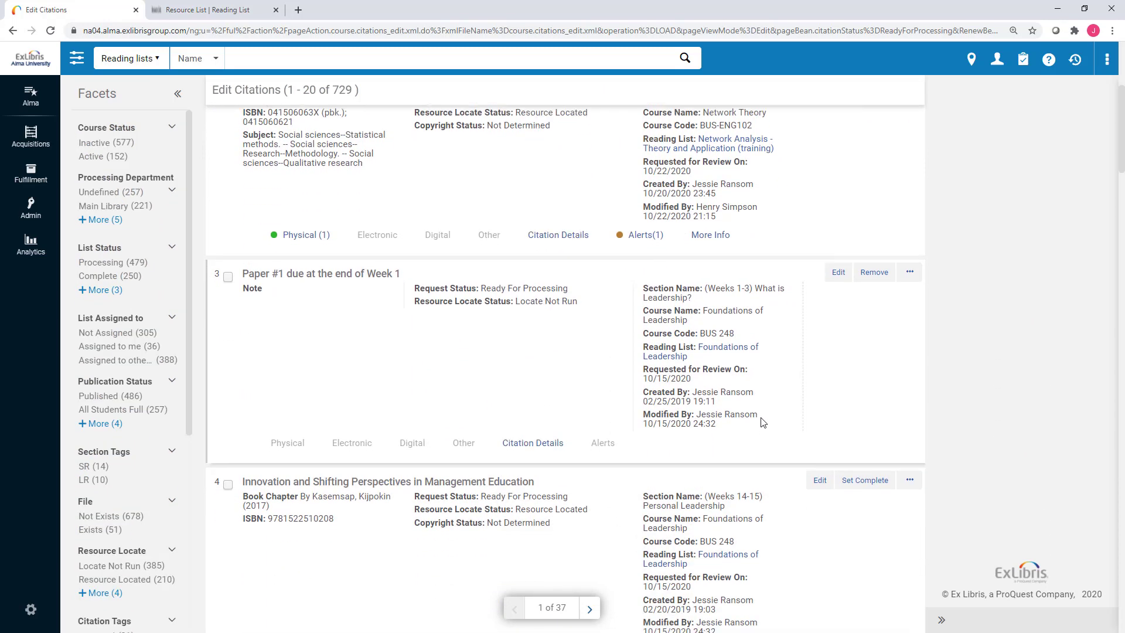
scroll(762, 422, "down", 6)
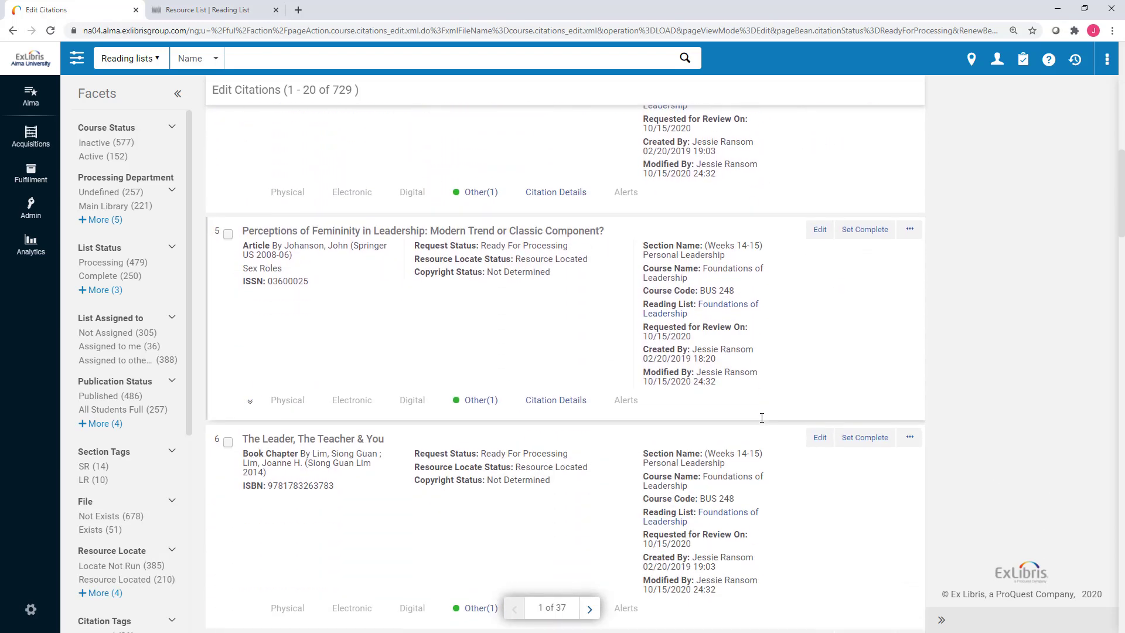
scroll(773, 414, "up", 10)
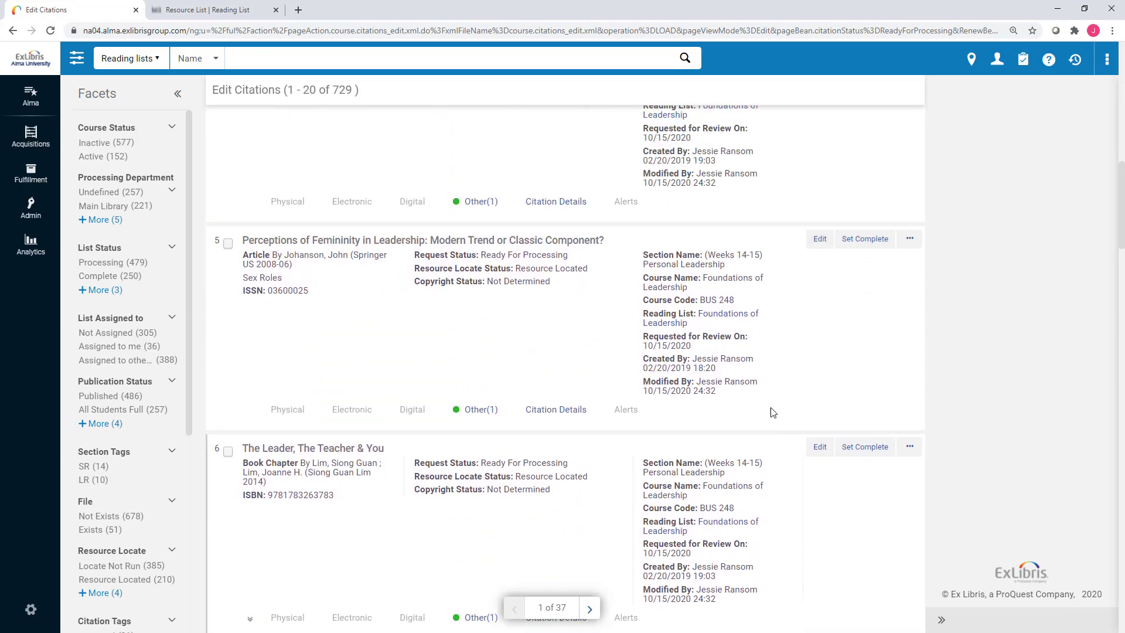
scroll(774, 410, "up", 3)
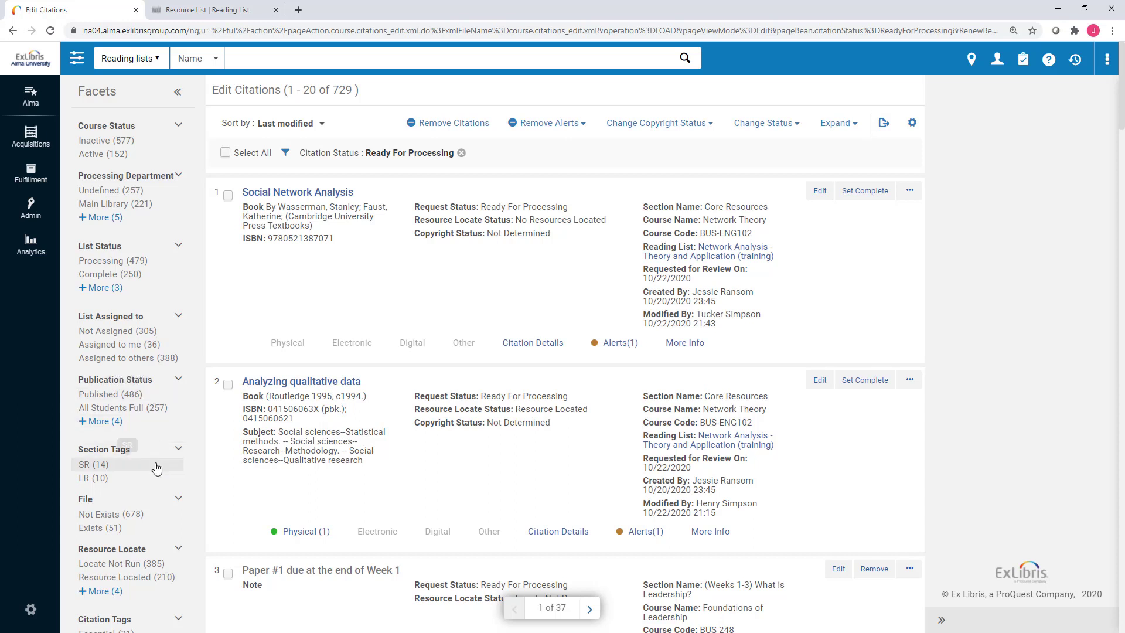
Try the Information Incomplete resource locate filter (63 citations), then remove it to restore 729.
scroll(157, 468, "down", 1)
scroll(157, 472, "down", 1)
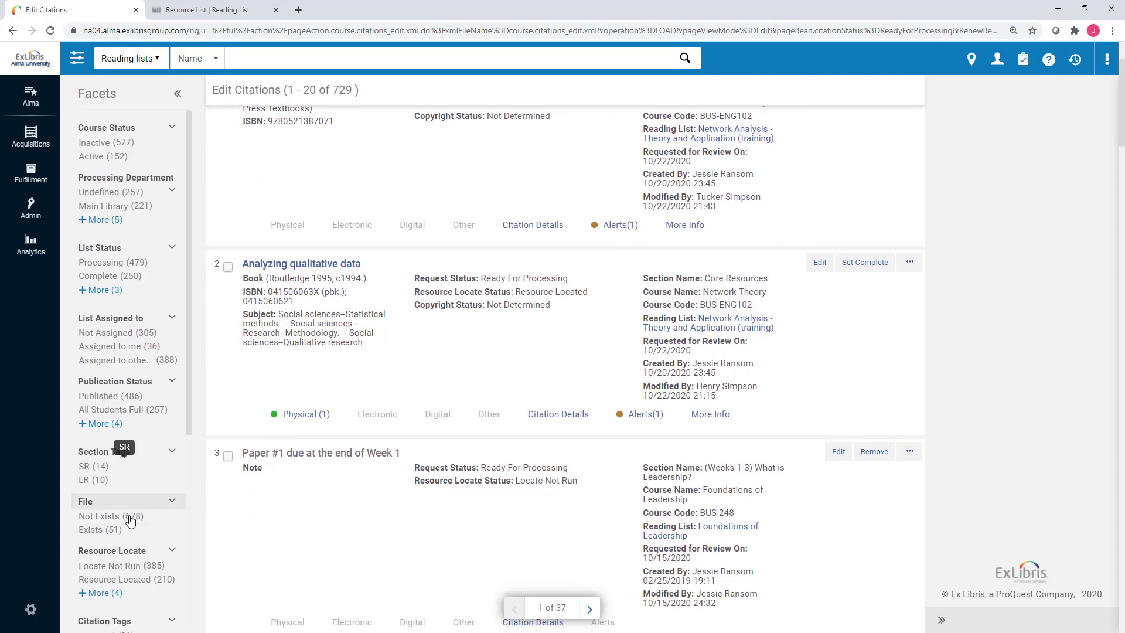
left_click(112, 592)
scroll(113, 592, "down", 3)
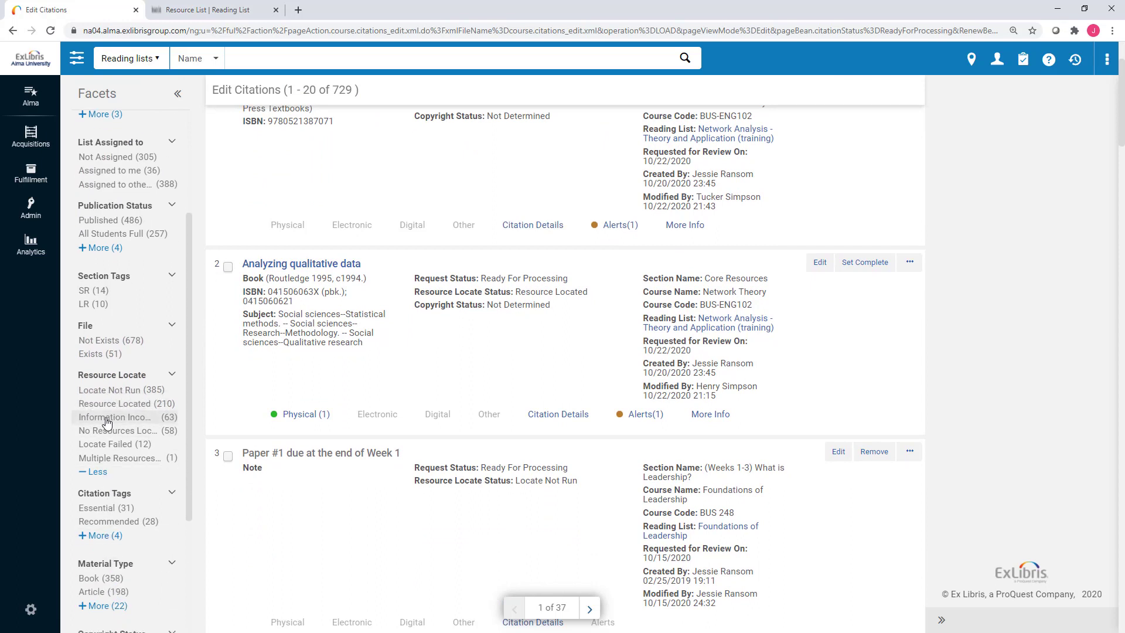
left_click(107, 422)
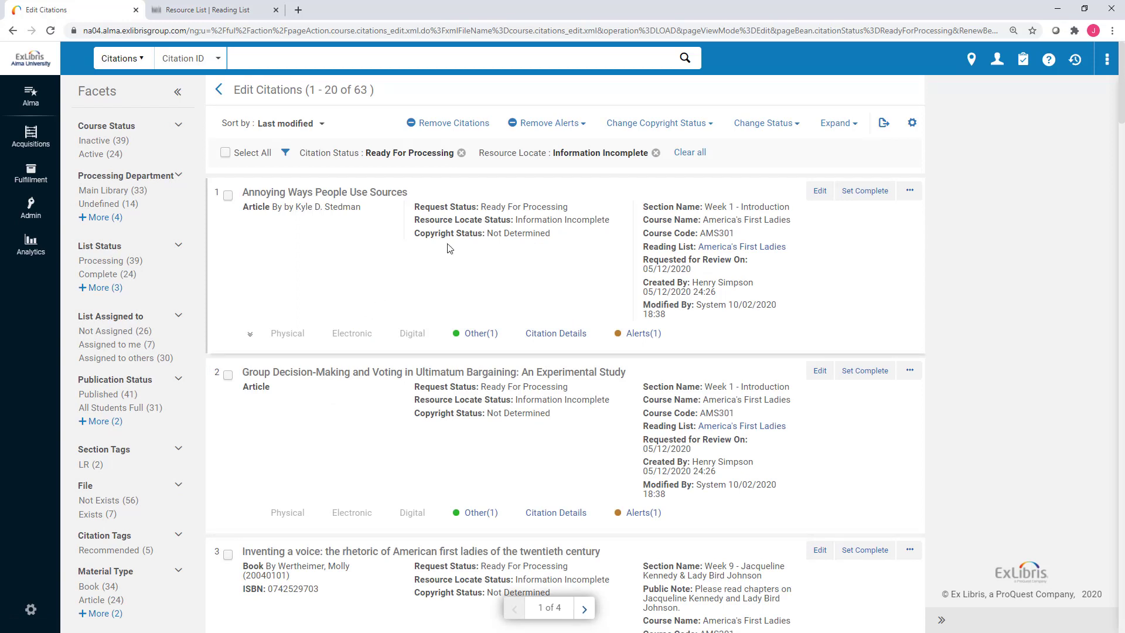
left_click(656, 155)
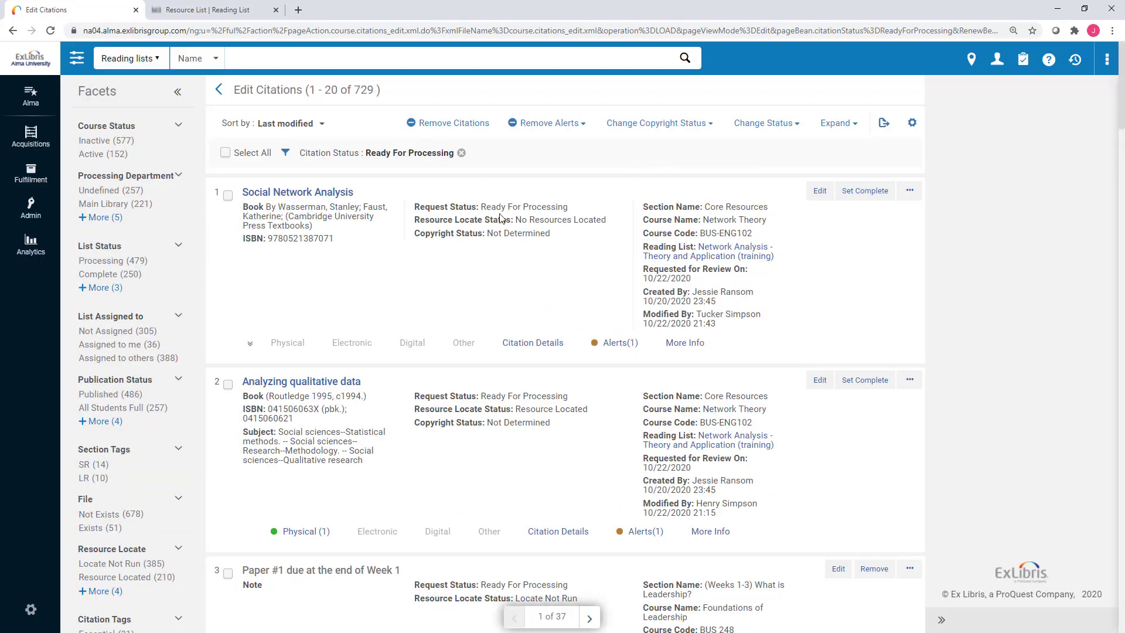
Expand the Alerts facet to list every alert type.
scroll(147, 438, "down", 5)
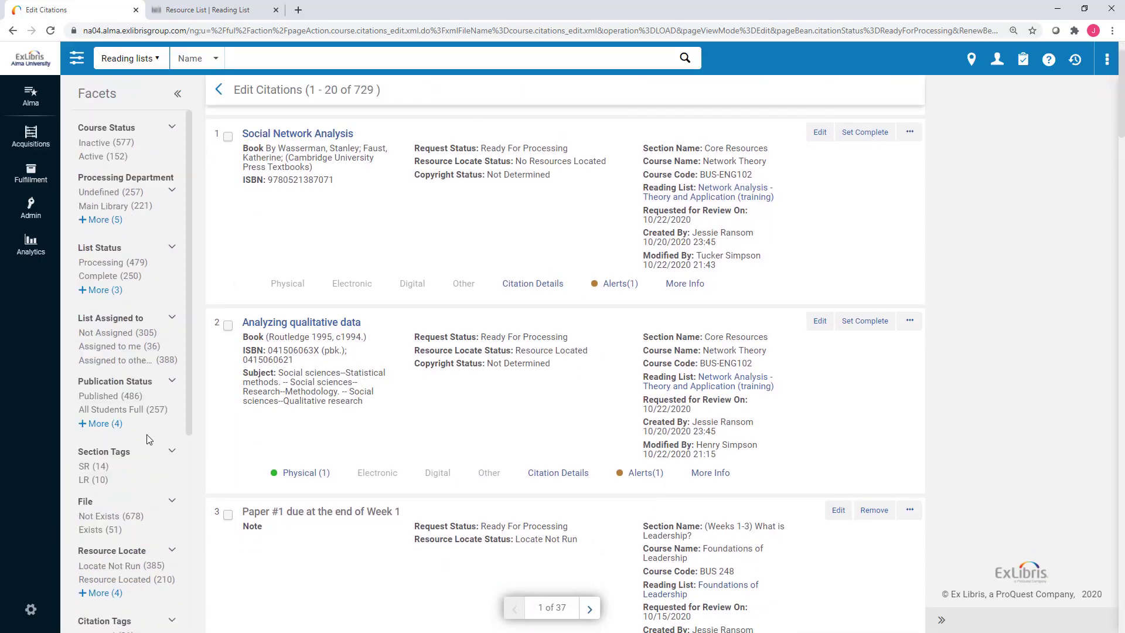
scroll(146, 439, "down", 3)
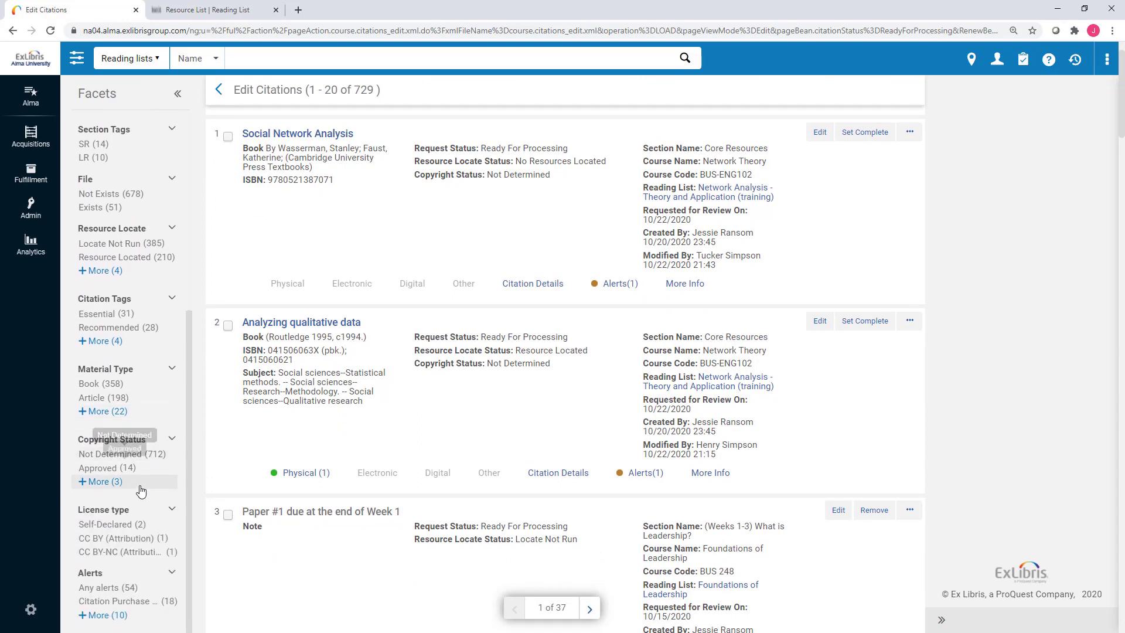
left_click(119, 615)
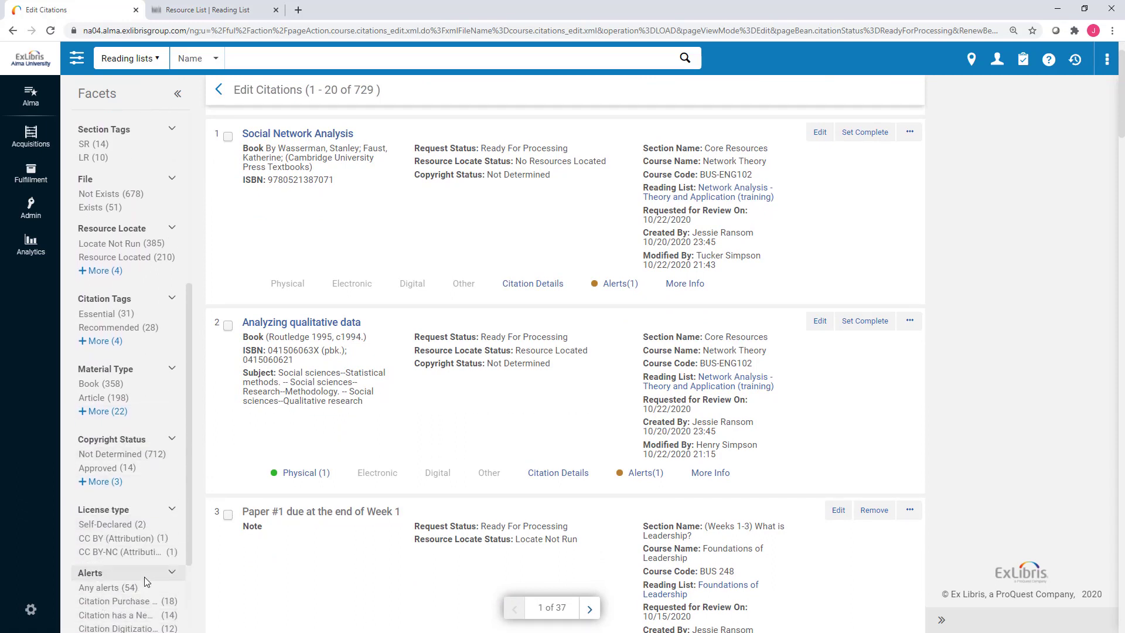
scroll(118, 618, "down", 2)
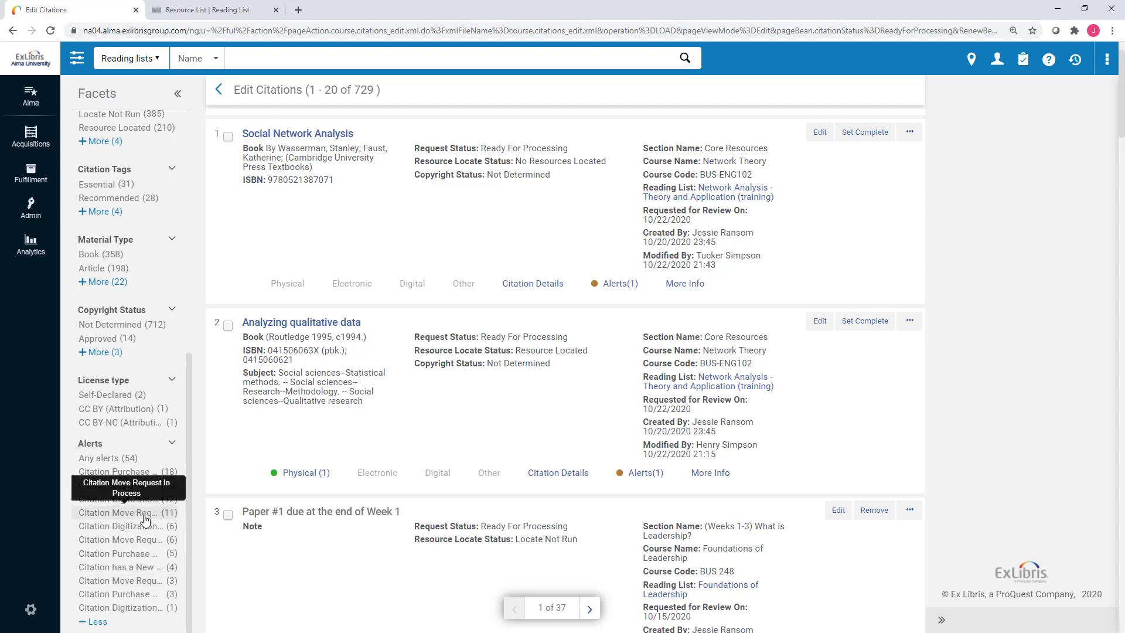
Filter to the 3 Citation Move Request Completed citations, check citation 1's alerts and physical holdings, and select all.
left_click(146, 581)
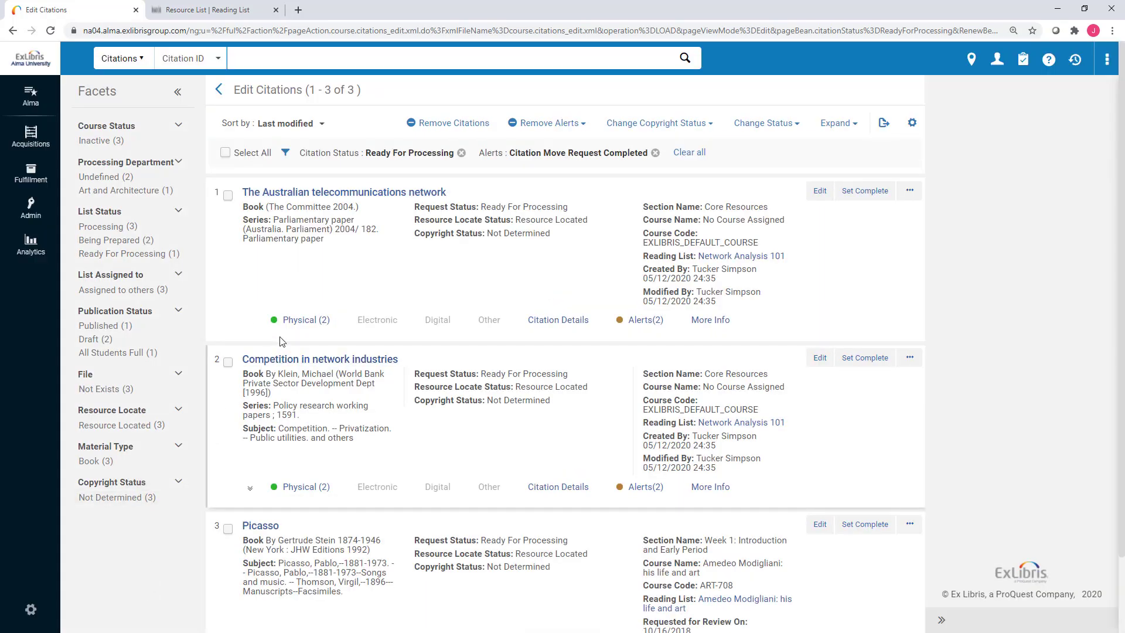
left_click(641, 320)
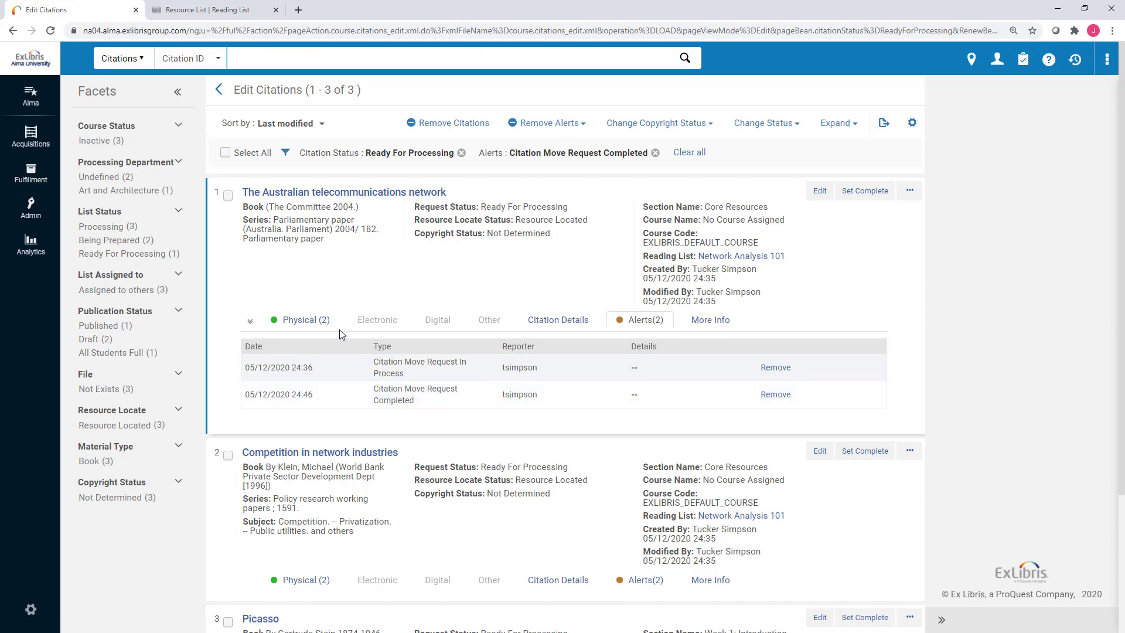
left_click(325, 320)
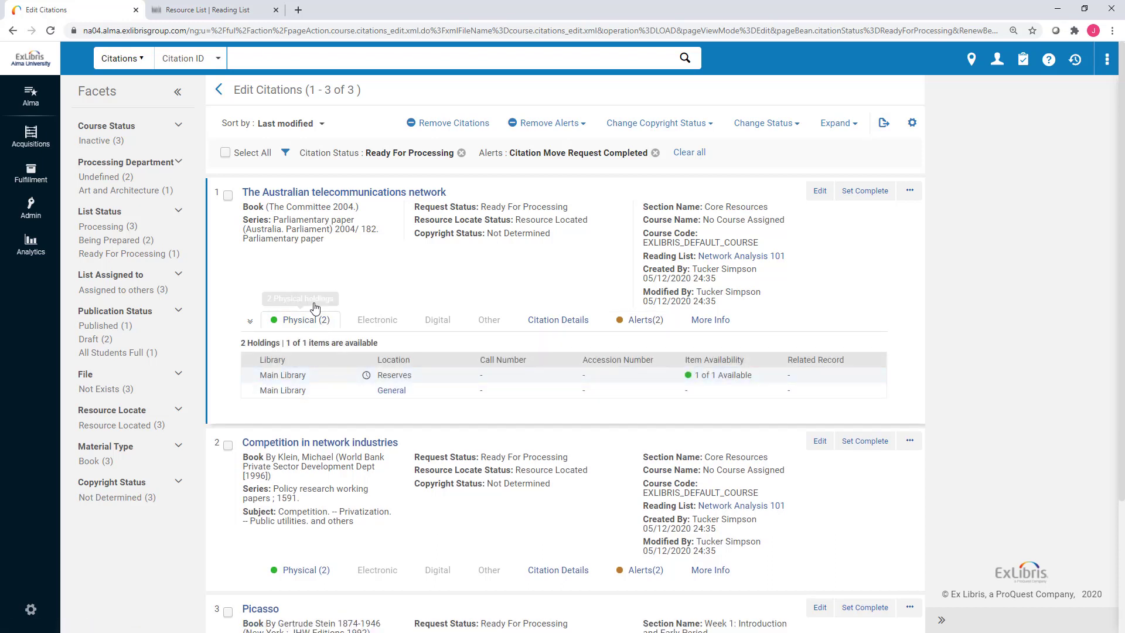
left_click(225, 152)
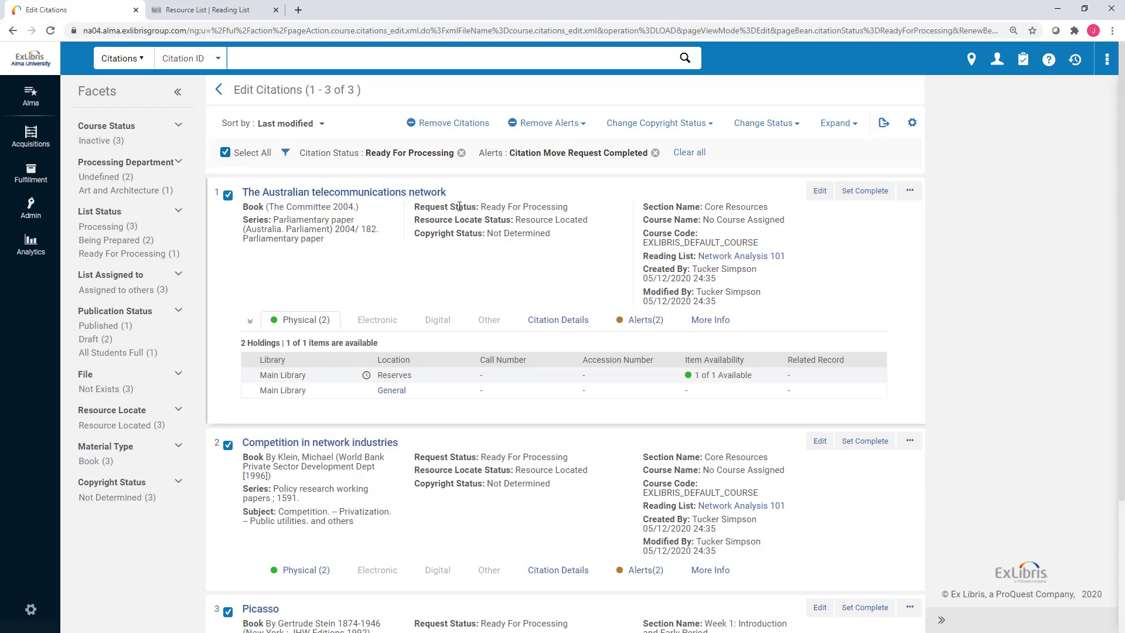
Mark the three alert-filtered citations Complete, then clear the Alerts filter to show all 729.
left_click(760, 131)
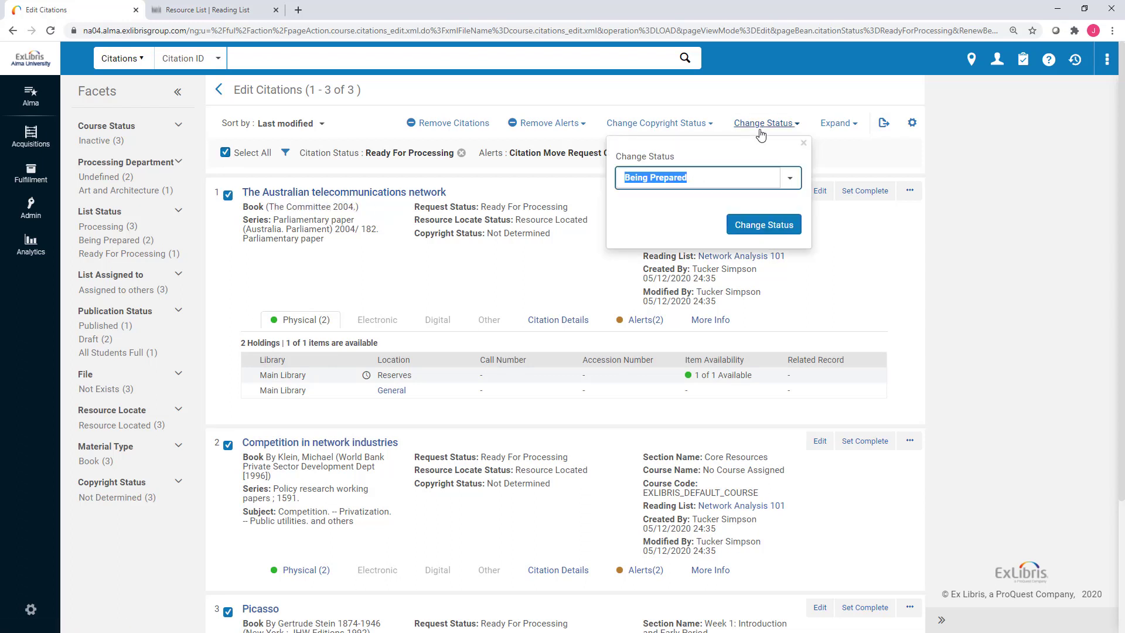
left_click(790, 178)
left_click(676, 227)
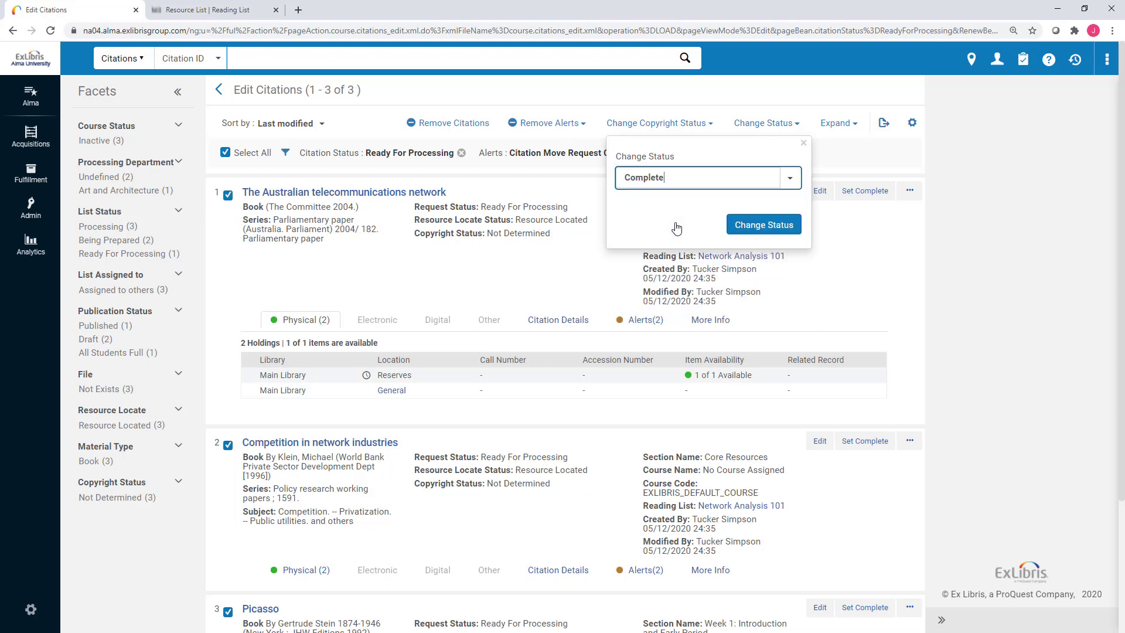
left_click(754, 180)
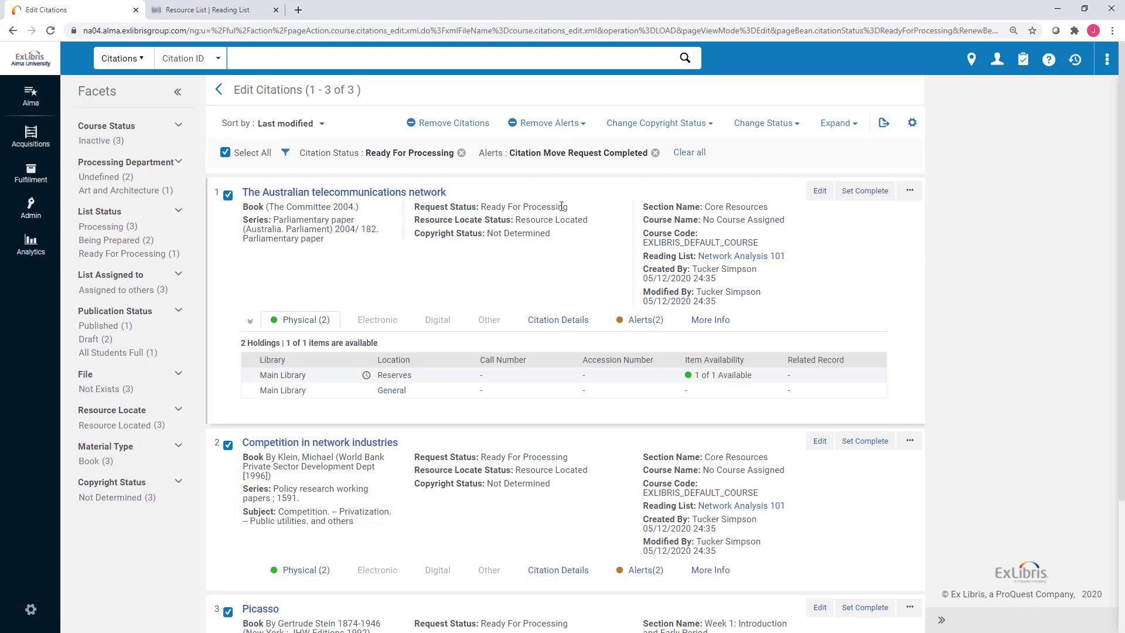
left_click(655, 152)
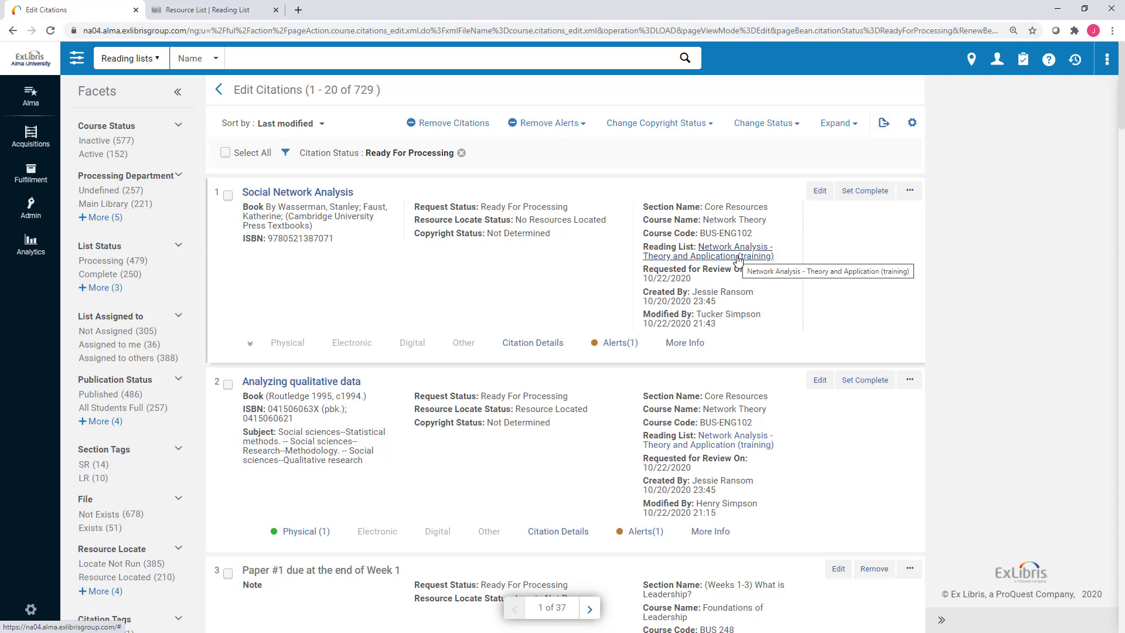
left_click(909, 193)
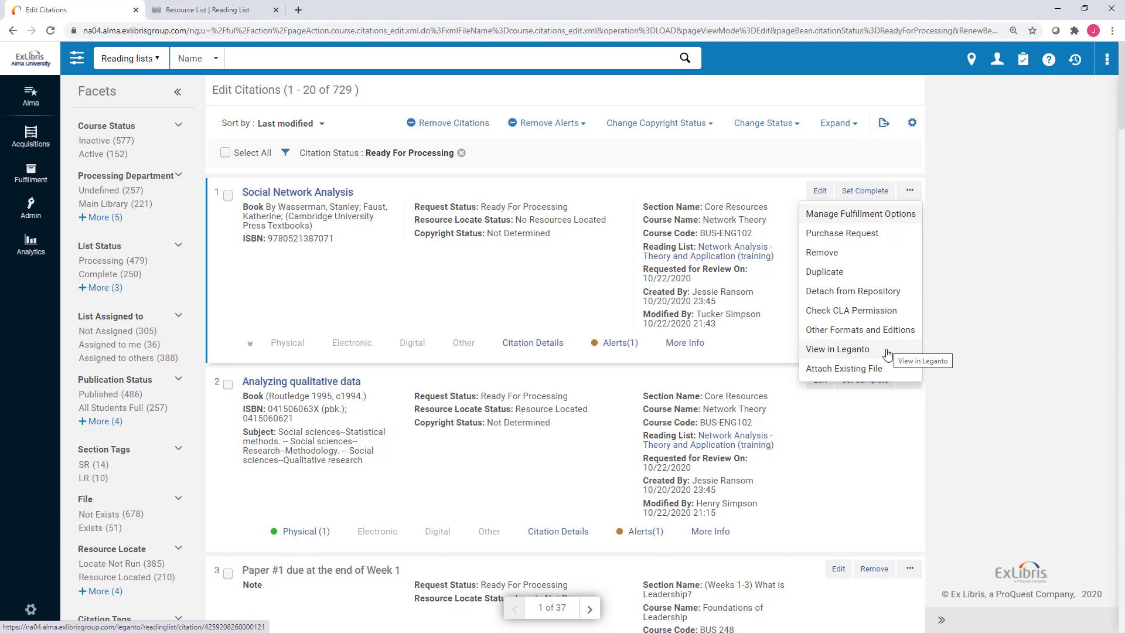
left_click(963, 275)
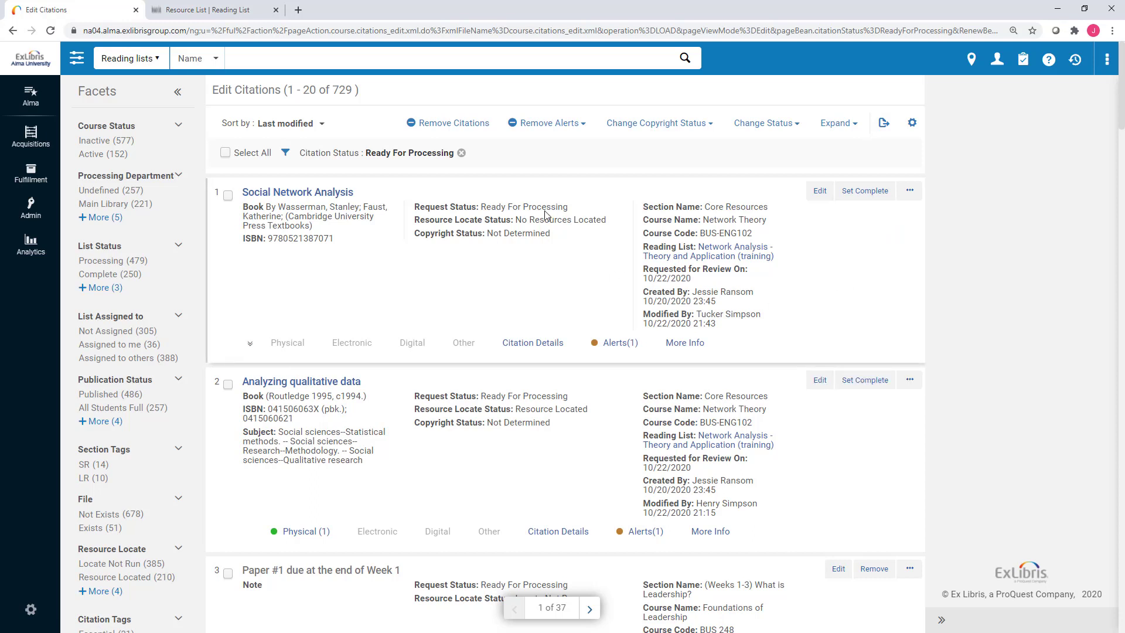